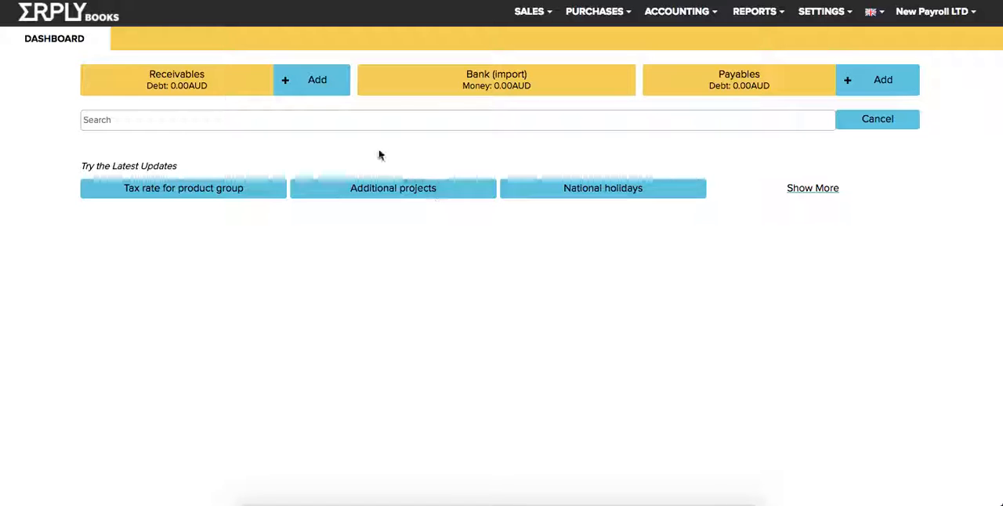
Open the Global Parameters list and widen its Name column so the full attribute names are readable.
{"action": "left_click", "coordinate": [361, 119]}
{"action": "type", "text": "glob"}
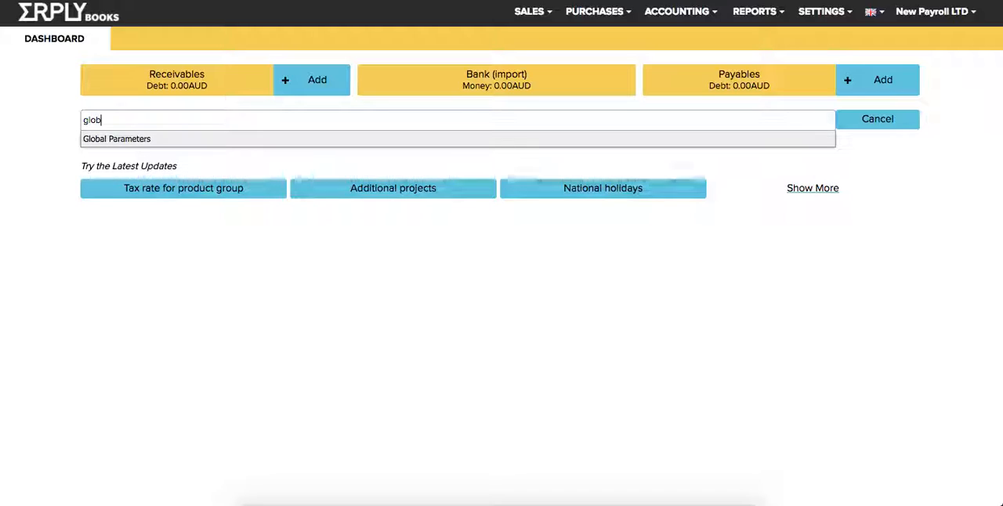
{"action": "key", "text": "Return"}
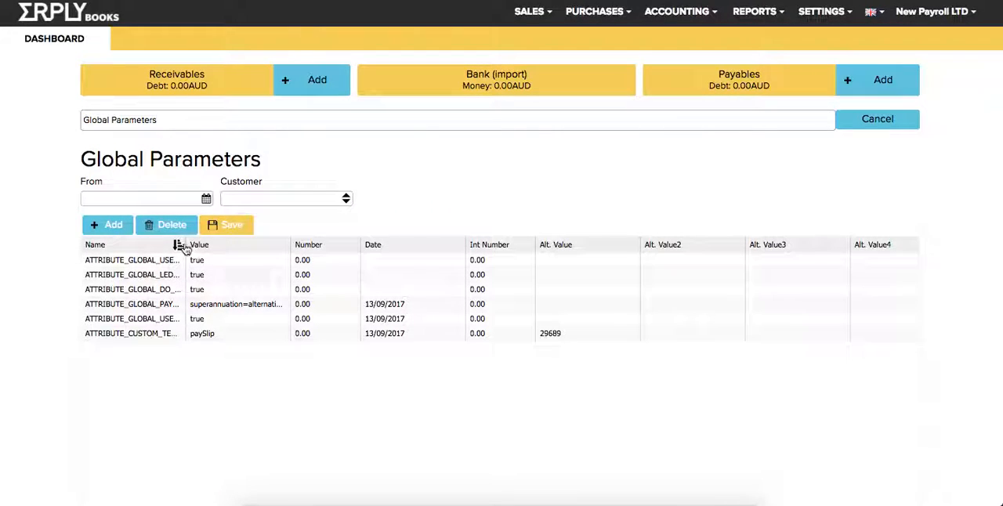
{"action": "left_click_drag", "start_coordinate": [287, 244], "coordinate": [326, 253]}
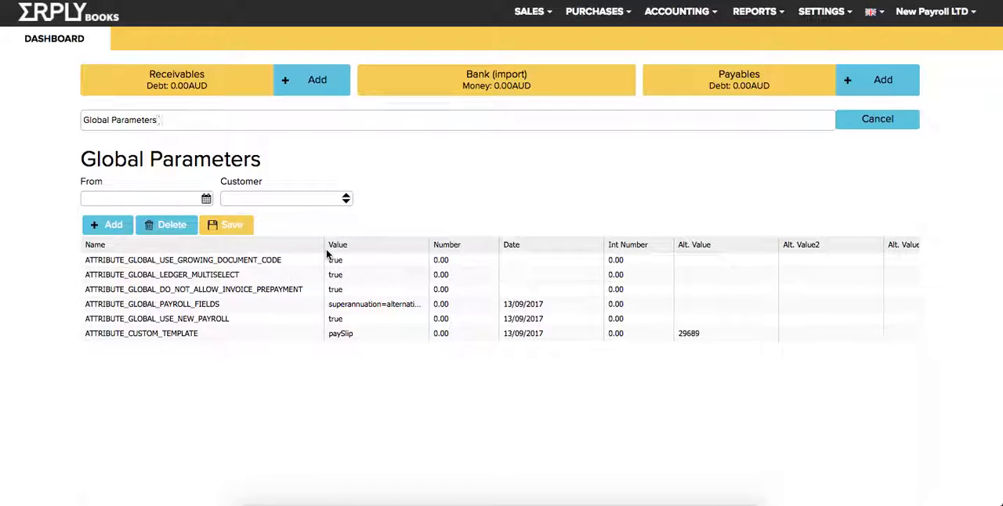
Examine the names and values of the ATTRIBUTE_GLOBAL_PAYROLL_FIELDS and ATTRIBUTE_GLOBAL_USE_NEW_PAYROLL parameters.
{"action": "left_click", "coordinate": [207, 310]}
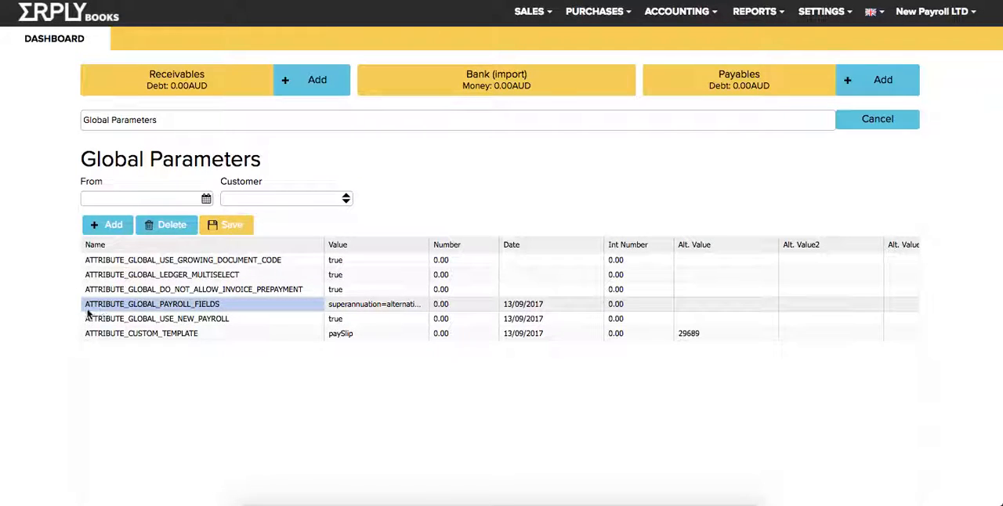
{"action": "left_click", "coordinate": [351, 306]}
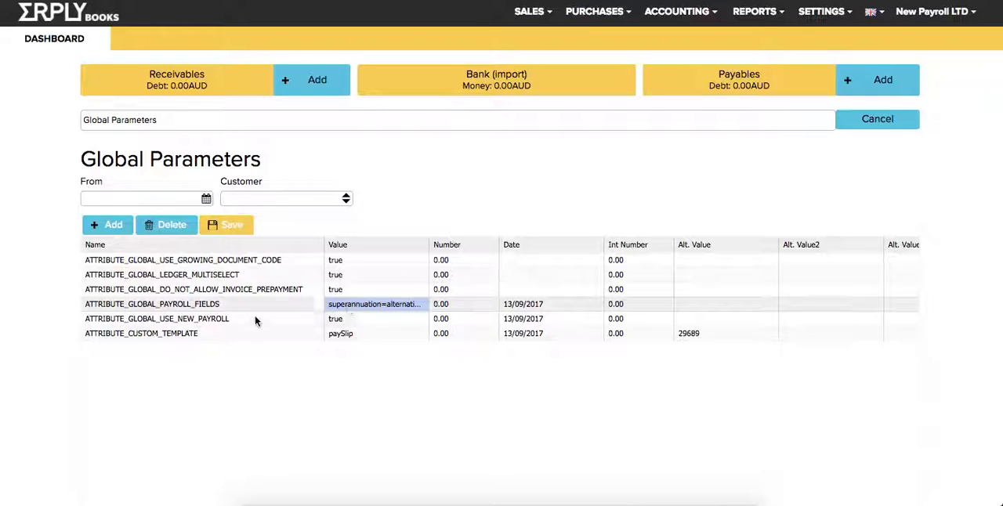
{"action": "left_click", "coordinate": [225, 322]}
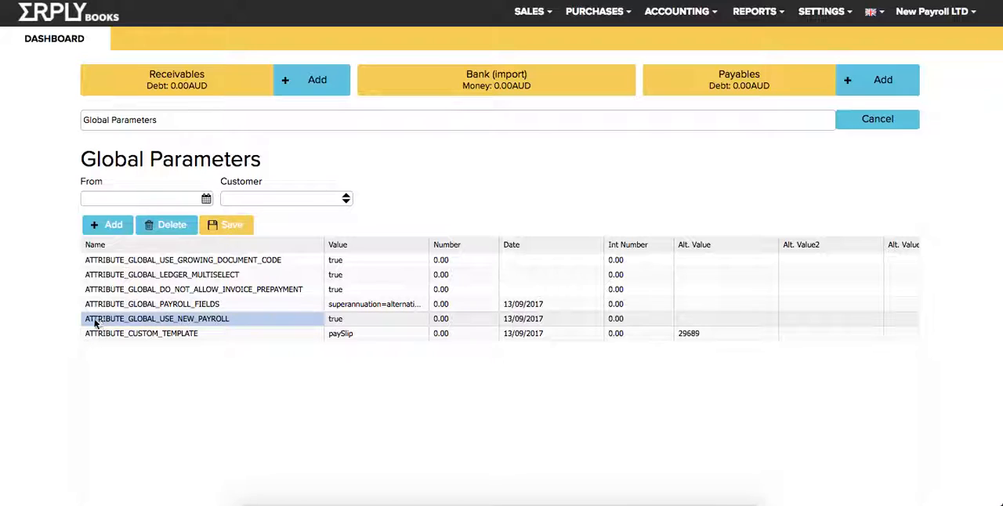
{"action": "left_click", "coordinate": [361, 319]}
{"action": "left_click", "coordinate": [247, 324]}
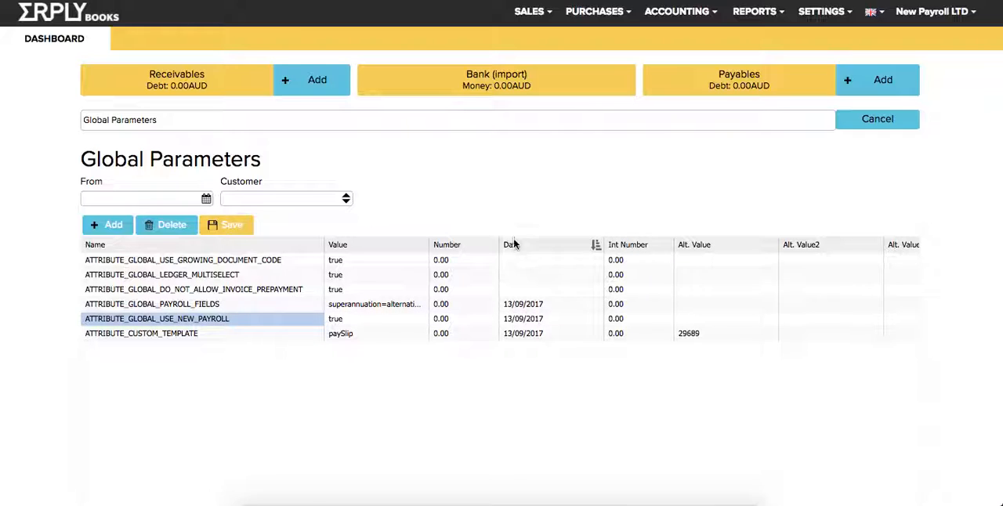
{"action": "left_click", "coordinate": [268, 305]}
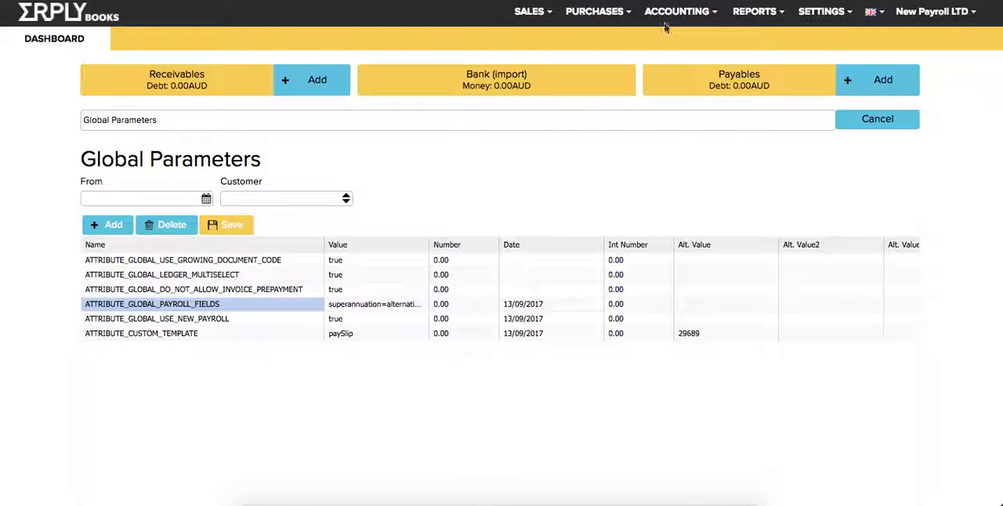
Look over the payroll-related commands under settings and accounting, and open the Payroll Report.
{"action": "left_click", "coordinate": [820, 11]}
{"action": "mouse_move", "coordinate": [843, 162]}
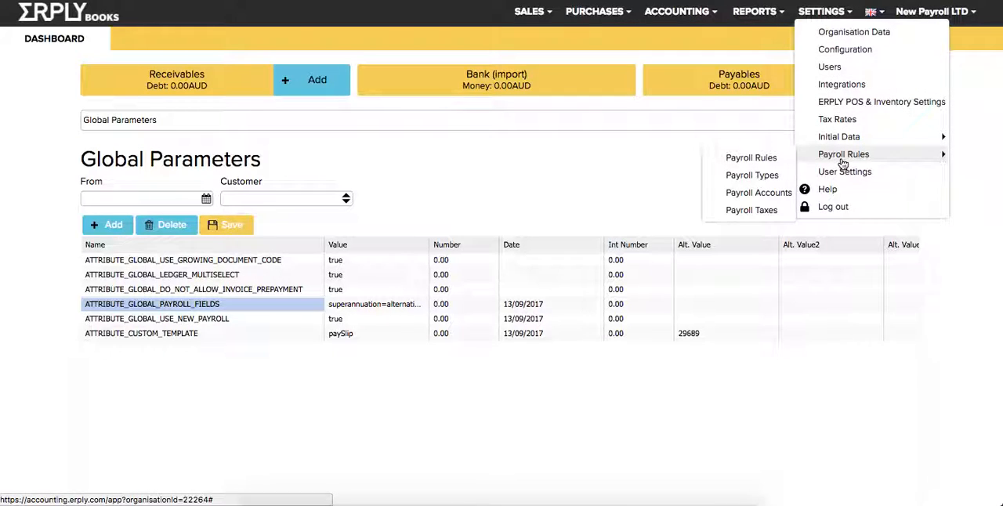
{"action": "left_click", "coordinate": [759, 12]}
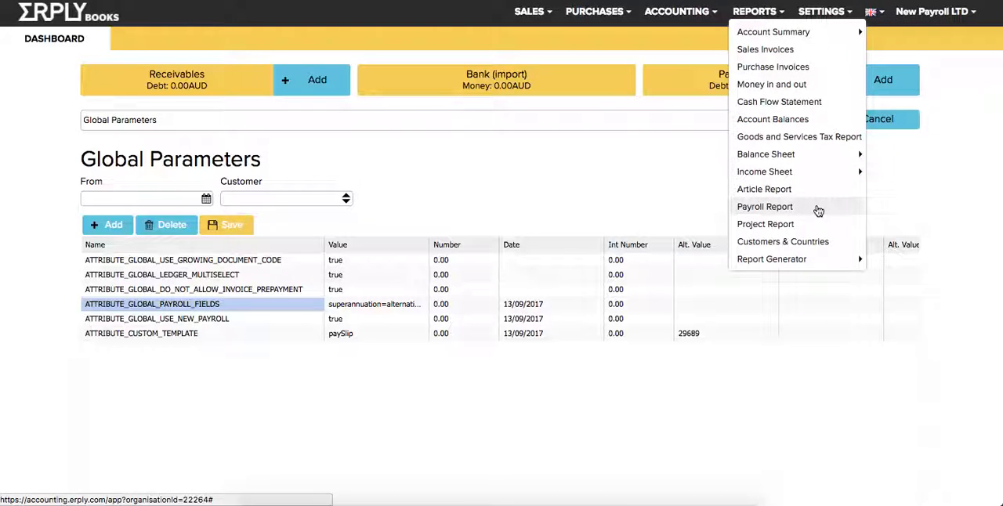
{"action": "left_click", "coordinate": [676, 12]}
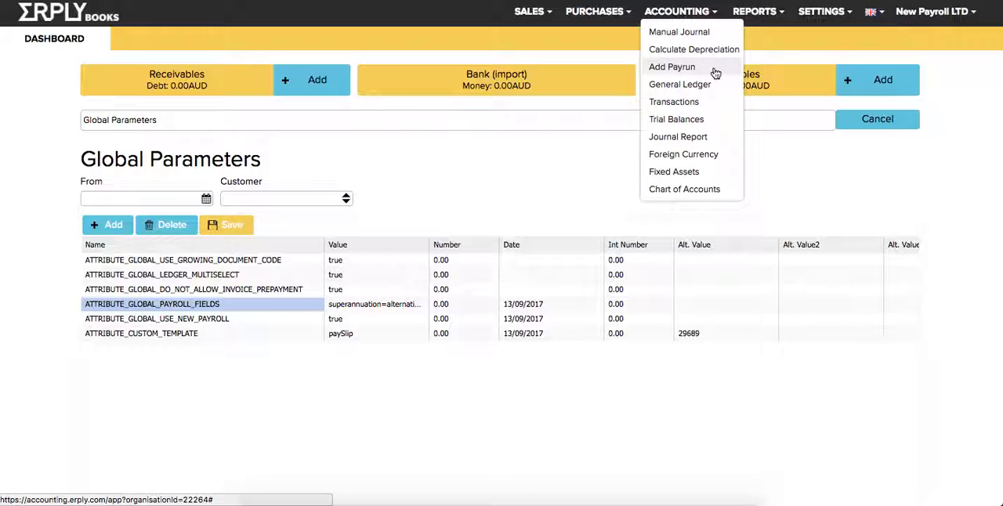
{"action": "left_click", "coordinate": [754, 11]}
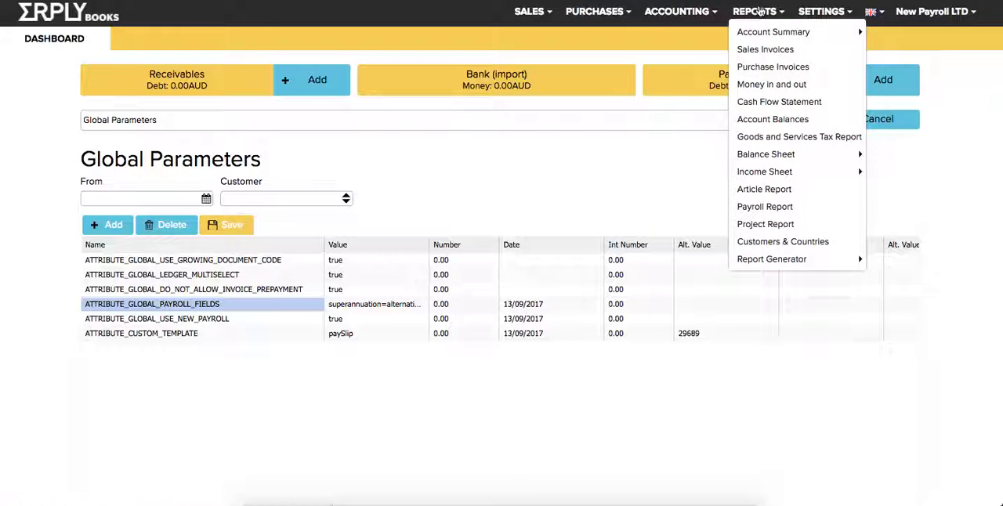
{"action": "left_click", "coordinate": [835, 214]}
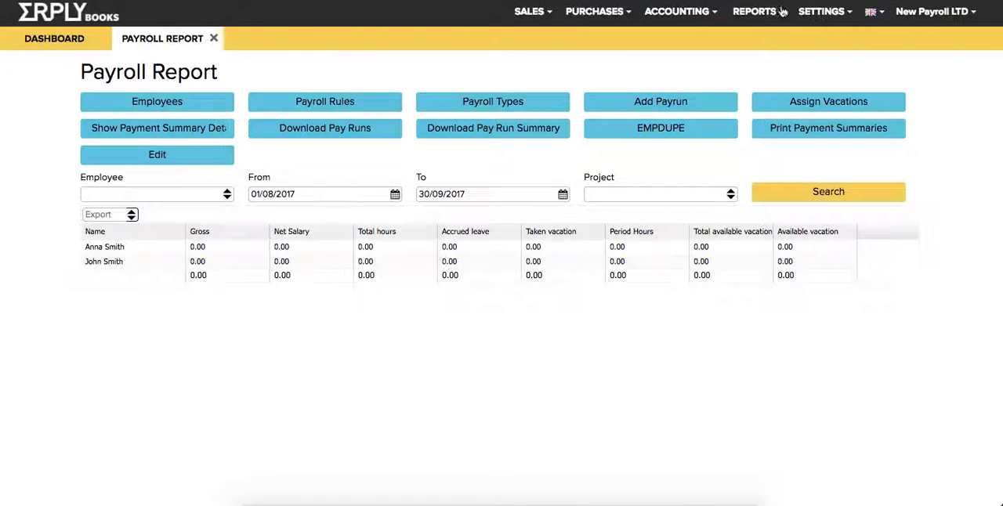
Open the purchase contacts list to review the employee contacts, and close it again.
{"action": "left_click", "coordinate": [821, 14]}
{"action": "mouse_move", "coordinate": [846, 160]}
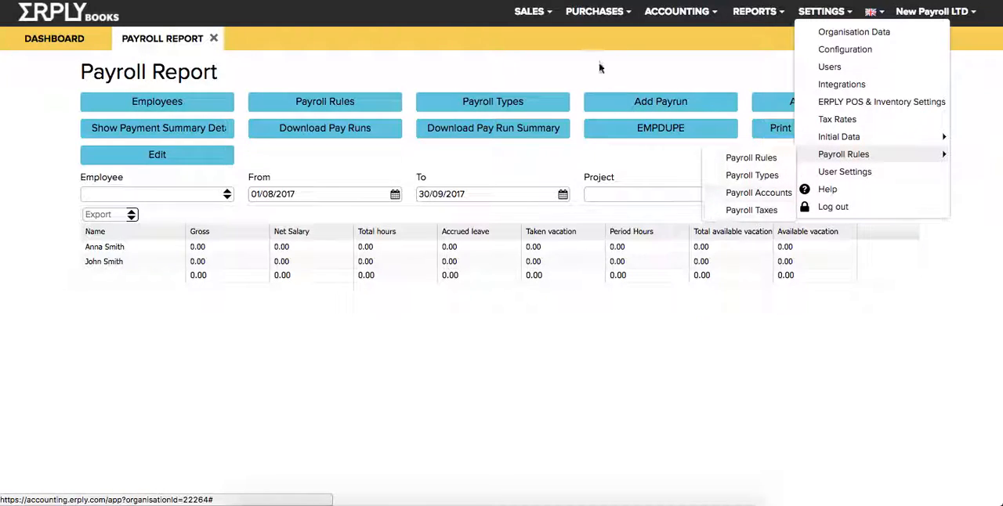
{"action": "mouse_move", "coordinate": [594, 11]}
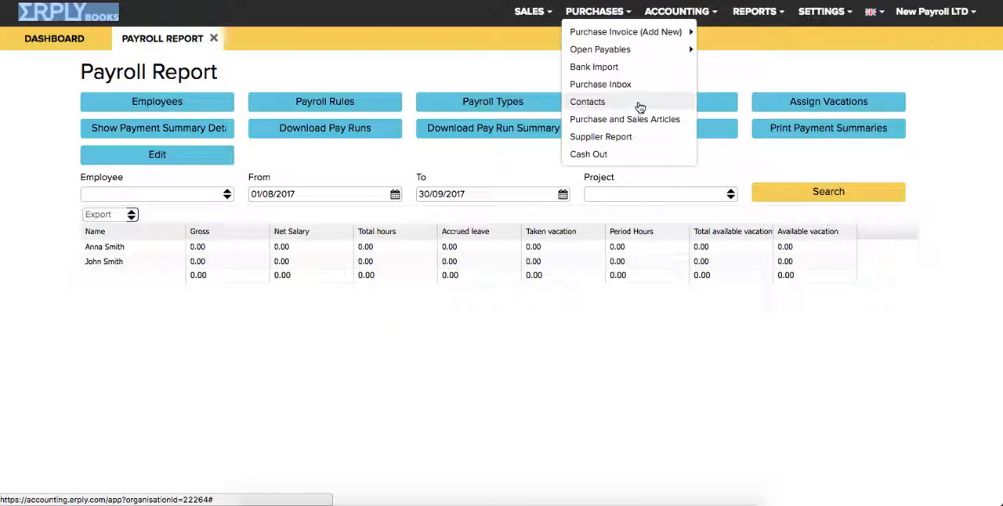
{"action": "left_click", "coordinate": [639, 106]}
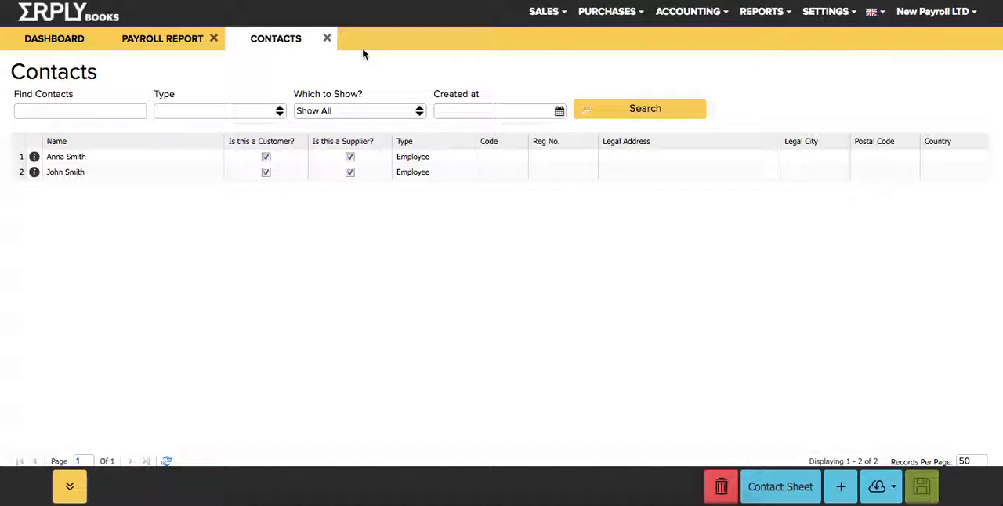
{"action": "left_click", "coordinate": [327, 38]}
Open Payroll Rules and add one payroll attribute row for each of the two employees.
{"action": "left_click", "coordinate": [809, 17]}
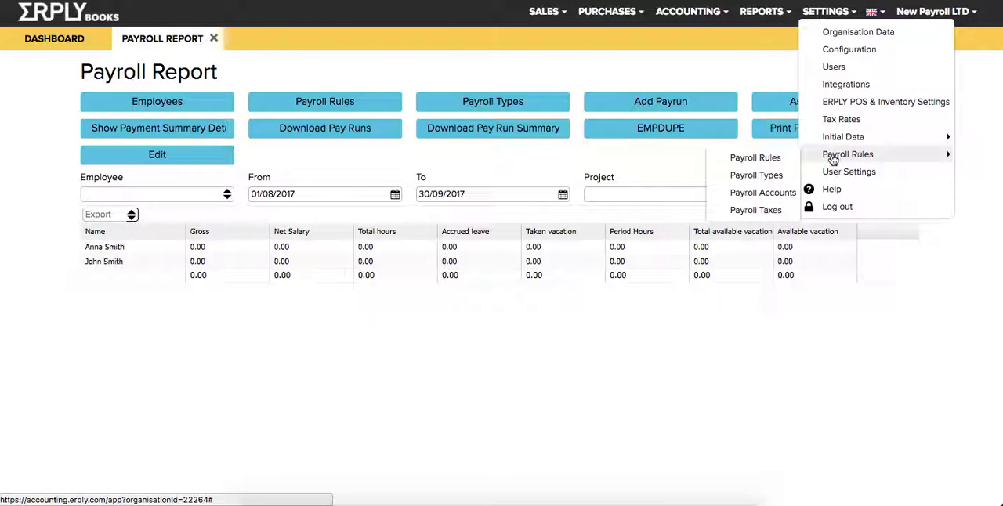
{"action": "left_click", "coordinate": [715, 162]}
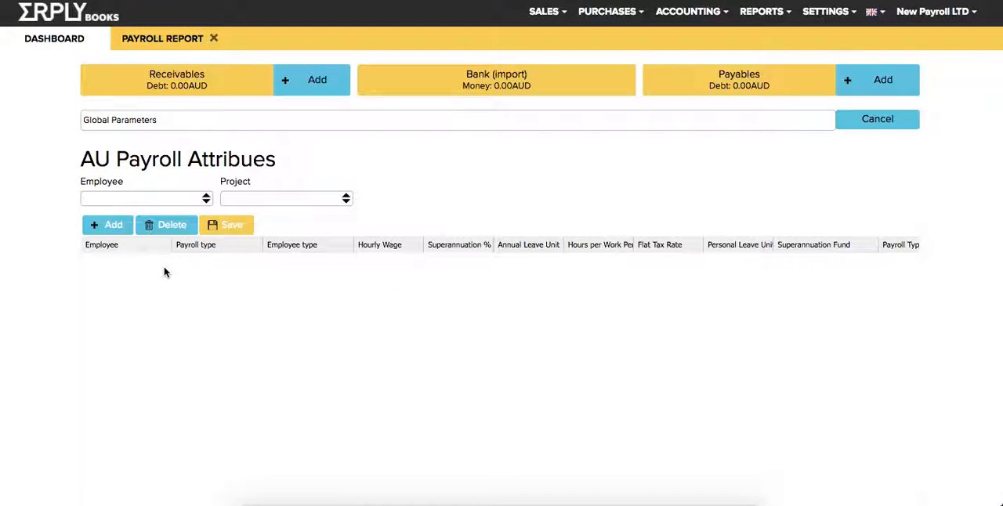
{"action": "left_click", "coordinate": [149, 262]}
{"action": "left_click", "coordinate": [149, 261]}
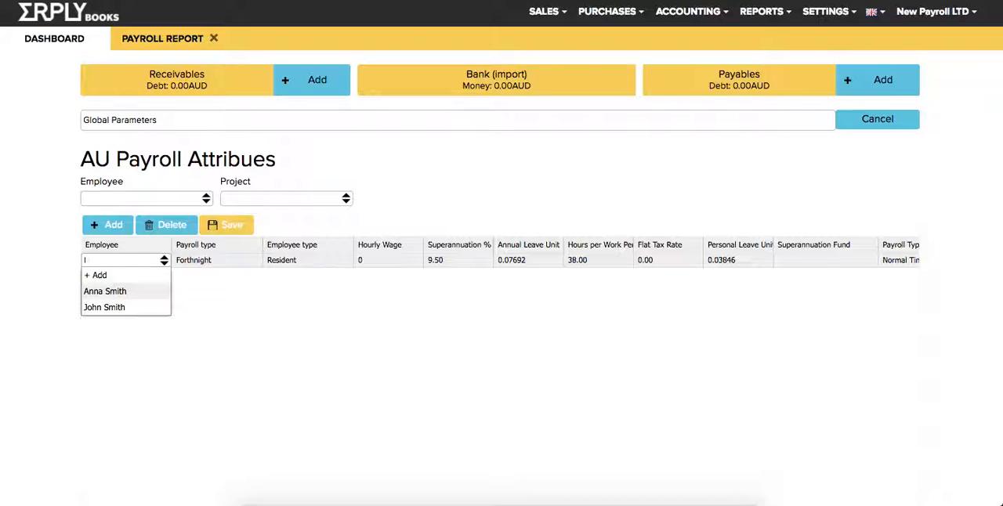
{"action": "left_click", "coordinate": [106, 292]}
{"action": "left_click", "coordinate": [149, 235]}
{"action": "left_click", "coordinate": [149, 235]}
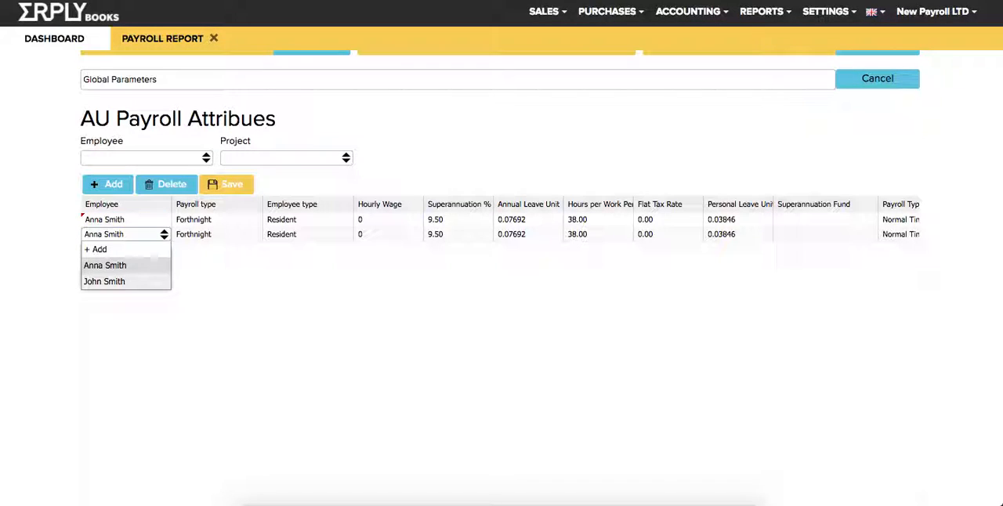
{"action": "left_click", "coordinate": [106, 281]}
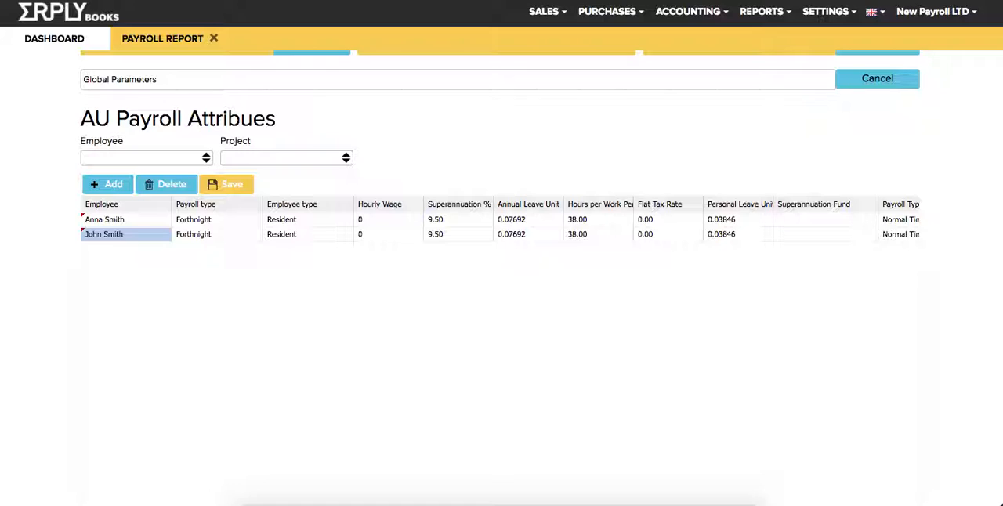
Set the payroll type to Weekly for both employees.
{"action": "left_click", "coordinate": [217, 220]}
{"action": "left_click", "coordinate": [218, 220]}
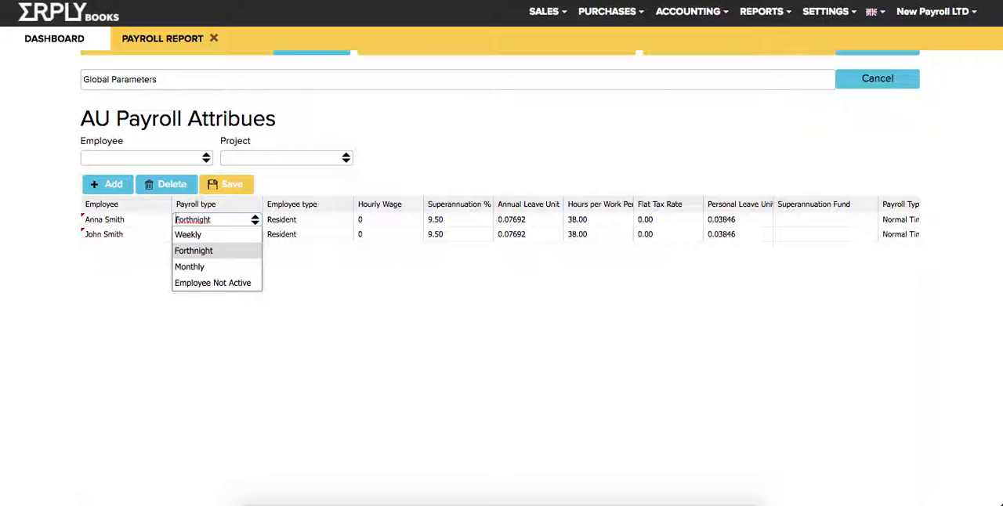
{"action": "left_click", "coordinate": [190, 235]}
{"action": "left_click", "coordinate": [218, 234]}
{"action": "left_click", "coordinate": [218, 235]}
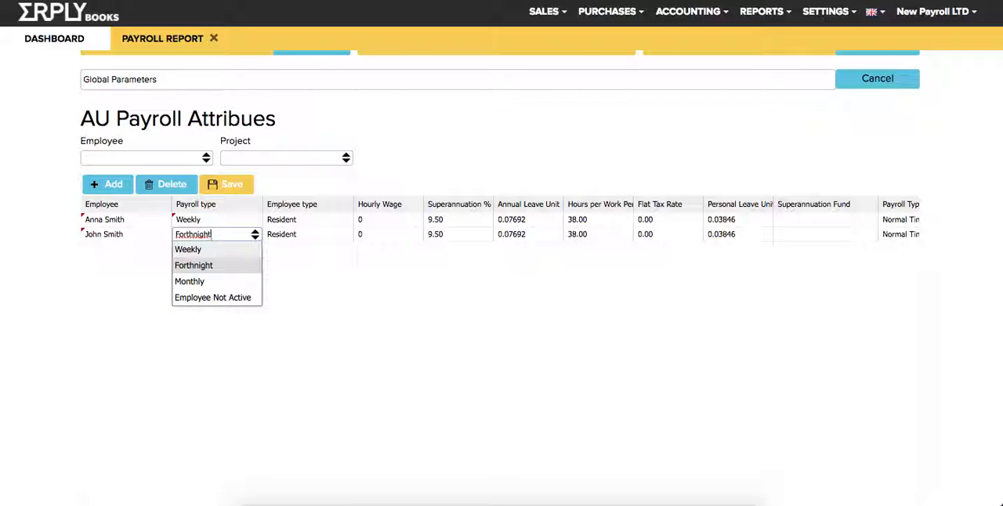
{"action": "left_click", "coordinate": [190, 246]}
{"action": "left_click", "coordinate": [308, 234]}
Set the hourly wage to 40 for the first employee and 35 for the second.
{"action": "left_click", "coordinate": [388, 220]}
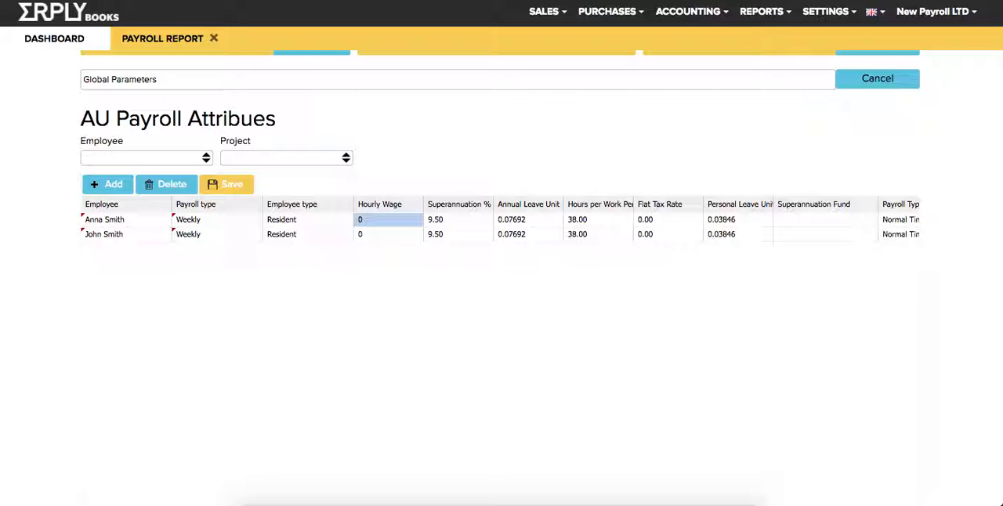
{"action": "type", "text": "40"}
{"action": "key", "text": "Return"}
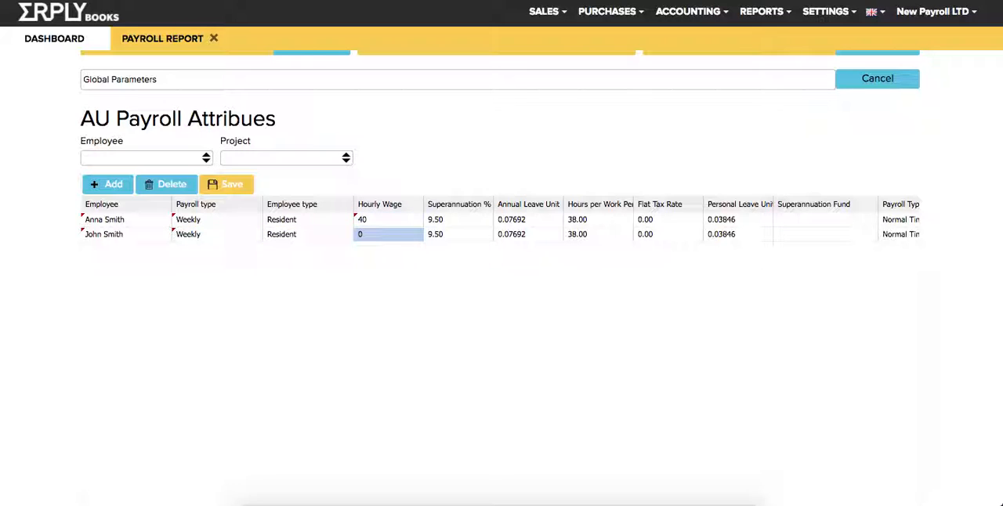
{"action": "type", "text": "35"}
{"action": "key", "text": "Return"}
Set the first employee's hours per work period to 30 and save the payroll attributes.
{"action": "key", "text": "Right"}
{"action": "key", "text": "Right"}
{"action": "key", "text": "Up"}
{"action": "key", "text": "Right"}
{"action": "type", "text": "30"}
{"action": "key", "text": "Return"}
{"action": "key", "text": "Down"}
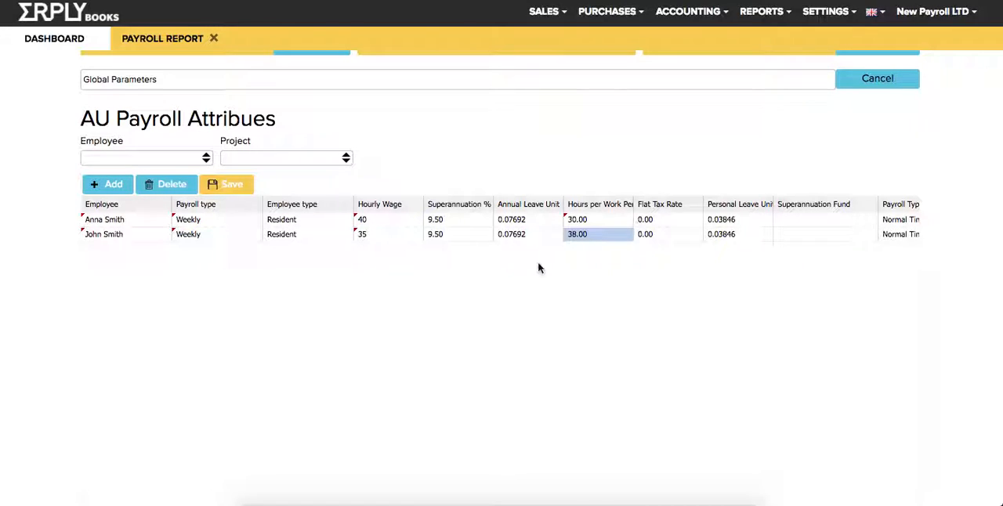
{"action": "left_click", "coordinate": [224, 239]}
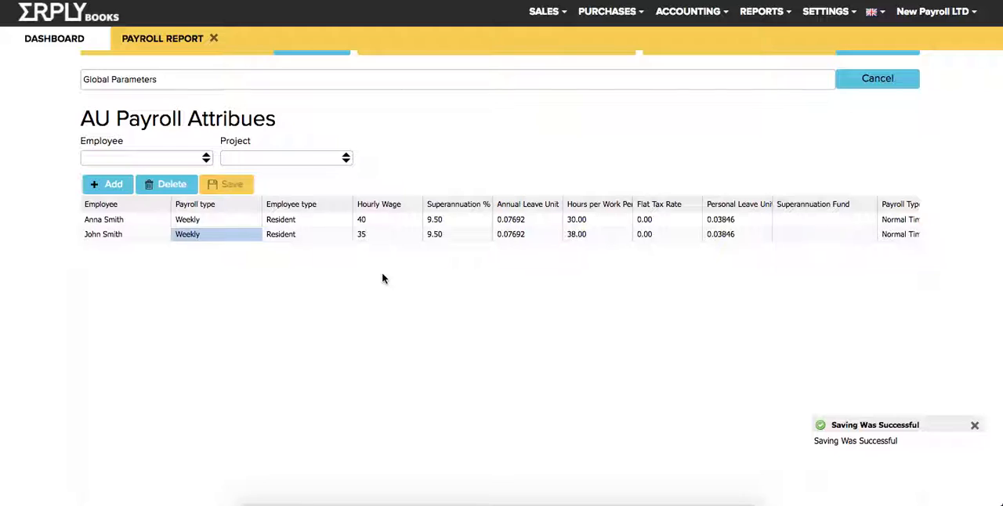
Check the remaining payroll attribute columns, open Payroll Types and add a type named as the first employee's overtime.
{"action": "scroll", "coordinate": [382, 278], "scroll_direction": "right", "scroll_amount": 5}
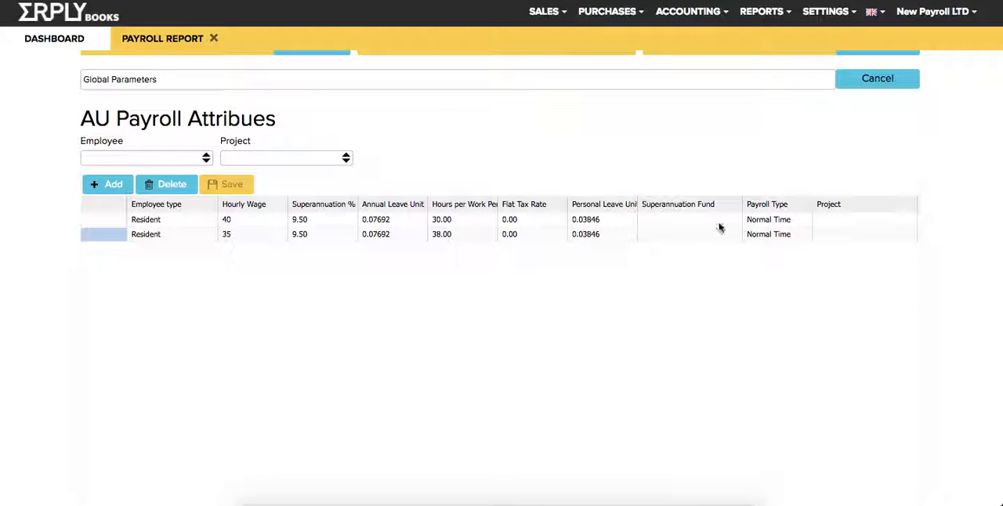
{"action": "left_click", "coordinate": [819, 16]}
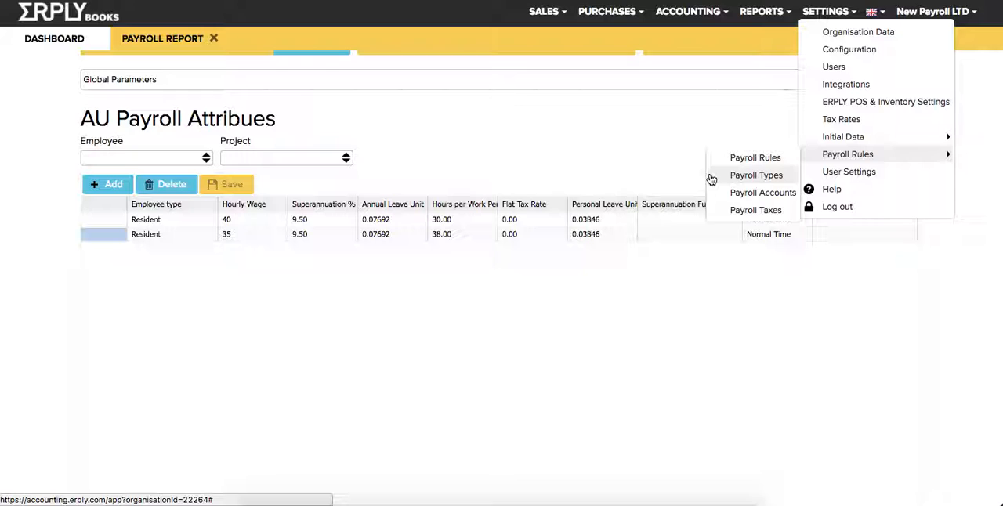
{"action": "left_click", "coordinate": [761, 180]}
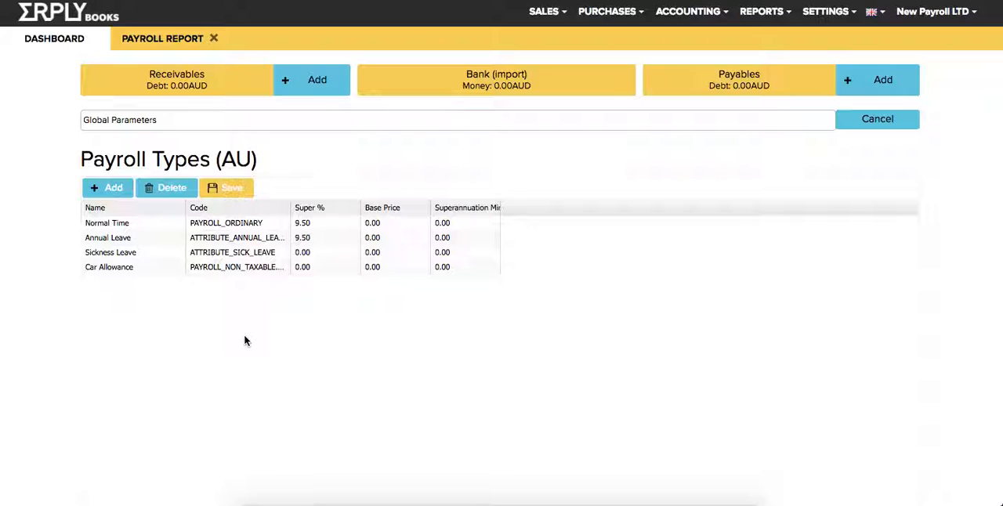
{"action": "left_click", "coordinate": [142, 279]}
{"action": "type", "text": "Anna"}
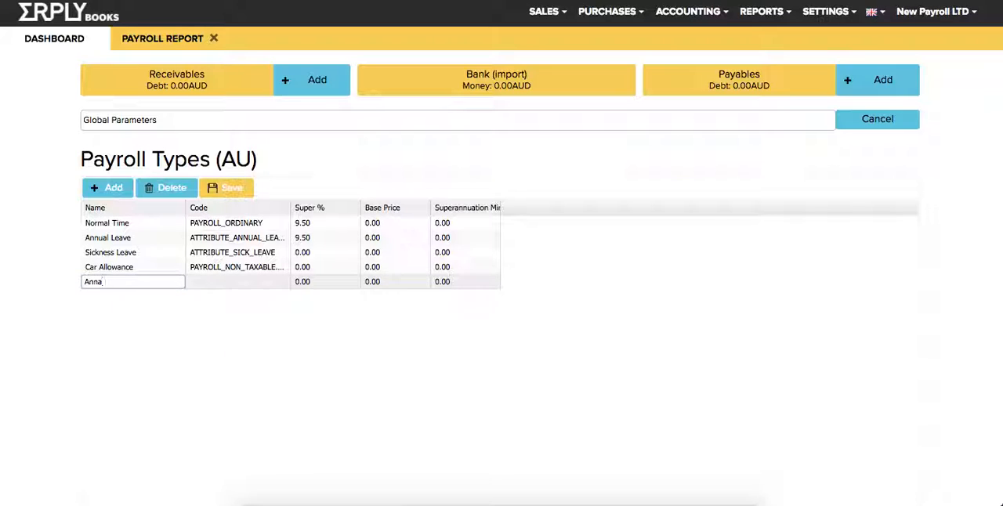
{"action": "type", "text": "'s overtime"}
{"action": "key", "text": "Return"}
Enter PAYROLL_ORDINARY2 as the code of the new overtime payroll type.
{"action": "left_click", "coordinate": [238, 278]}
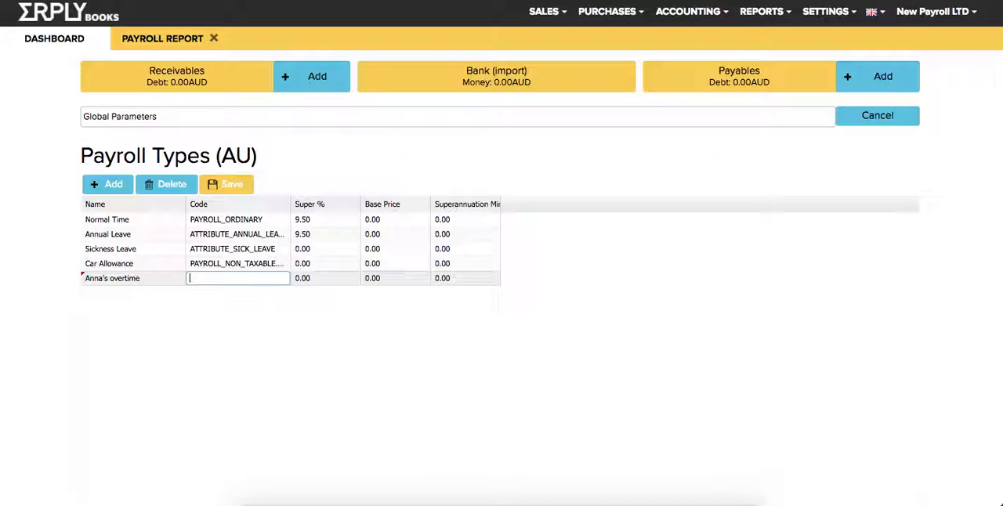
{"action": "type", "text": "PAYROLL_ORDINARY2"}
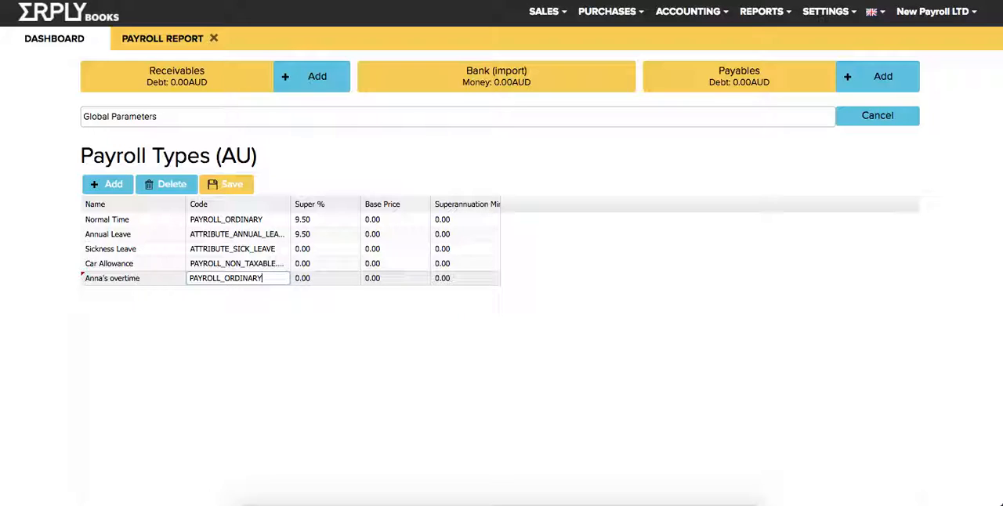
{"action": "key", "text": "Return"}
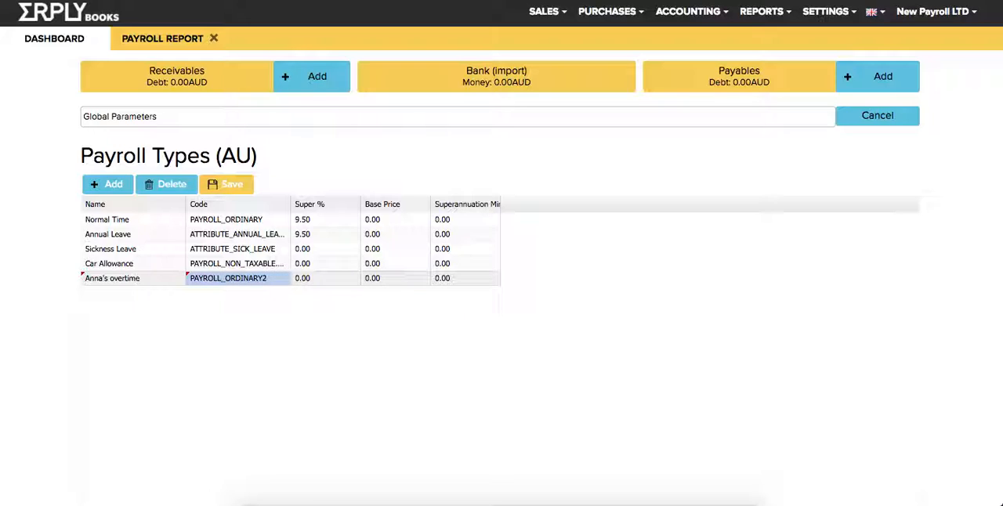
Set the overtime type's super percentage to 9.50 and base price to 45, and save the payroll types.
{"action": "key", "text": "Right"}
{"action": "type", "text": "9.50"}
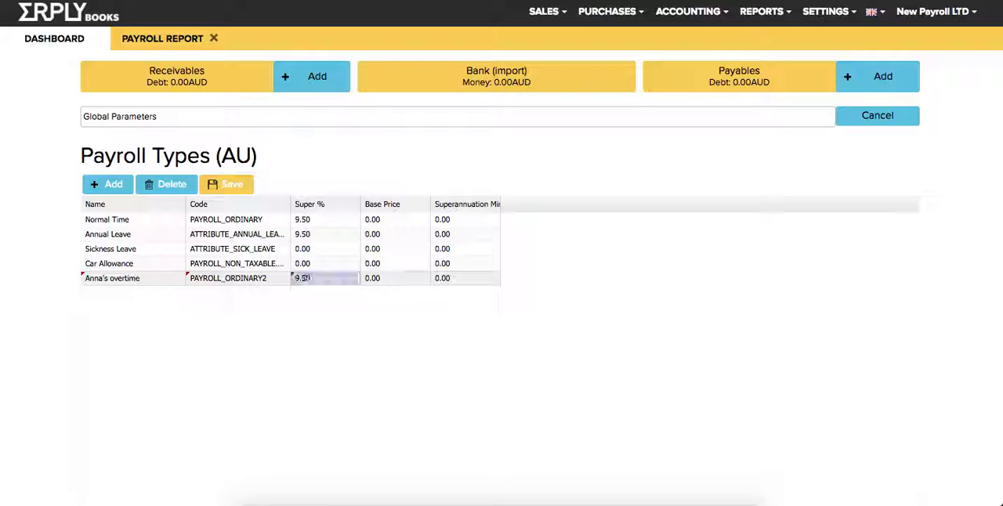
{"action": "key", "text": "Return"}
{"action": "key", "text": "Right"}
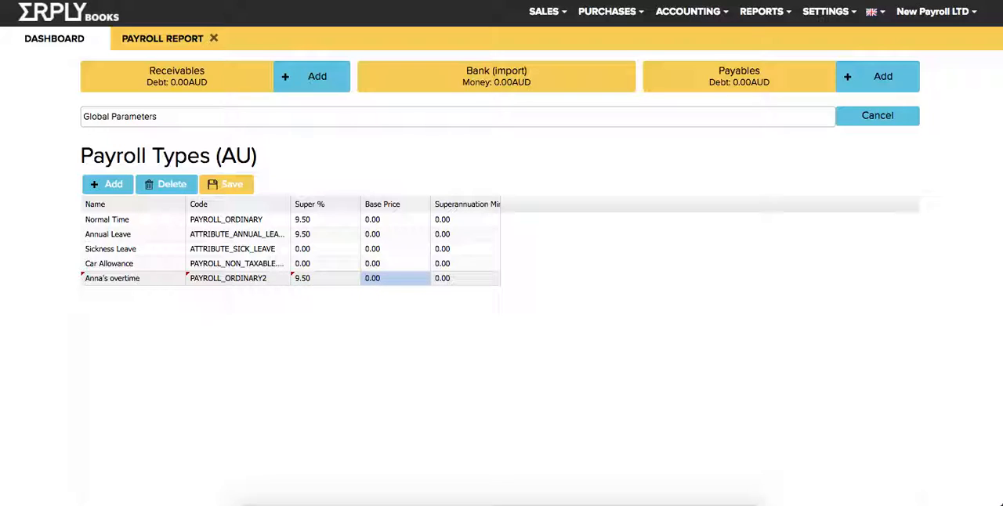
{"action": "type", "text": "45"}
{"action": "key", "text": "Return"}
{"action": "left_click", "coordinate": [226, 184]}
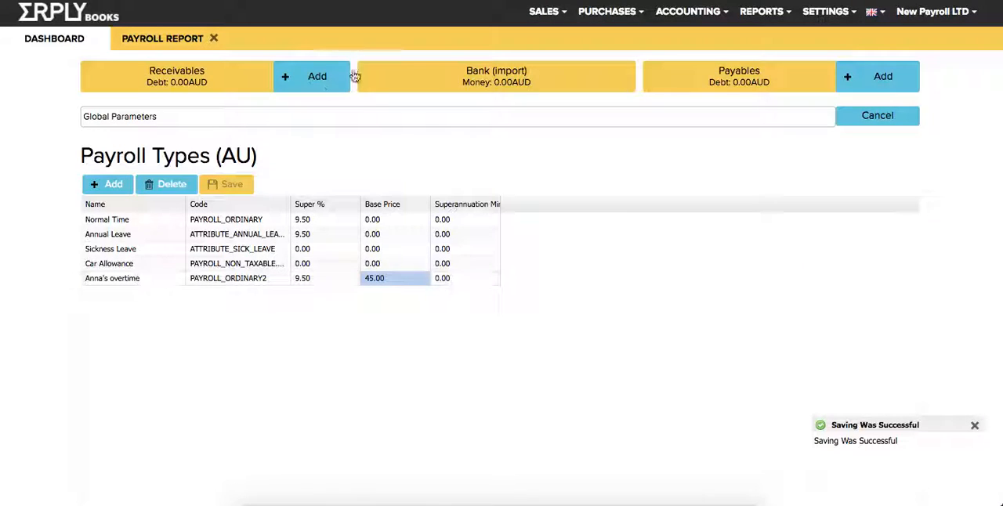
Open the payroll account exceptions and assign the first employee to a new row, checking its tax and credit account fields.
{"action": "left_click", "coordinate": [825, 11]}
{"action": "mouse_move", "coordinate": [836, 155]}
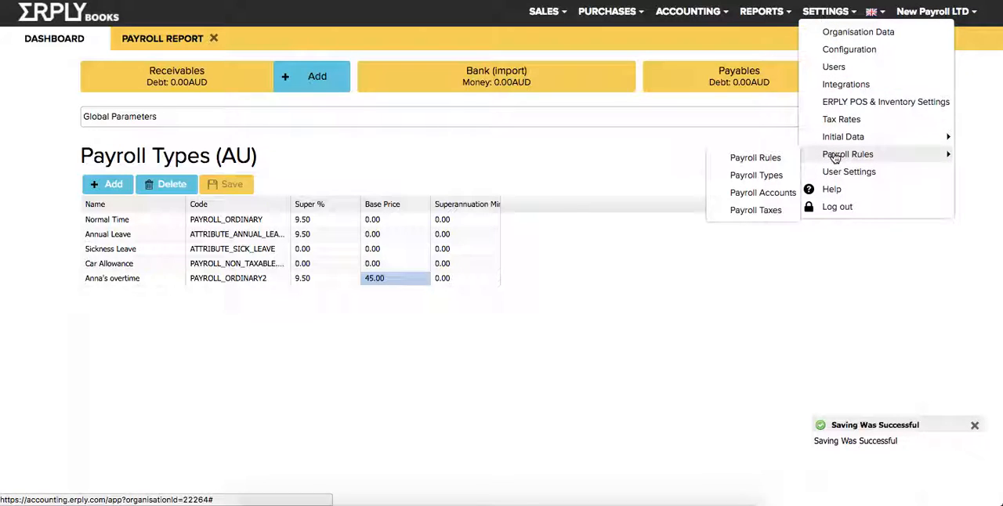
{"action": "left_click", "coordinate": [718, 194]}
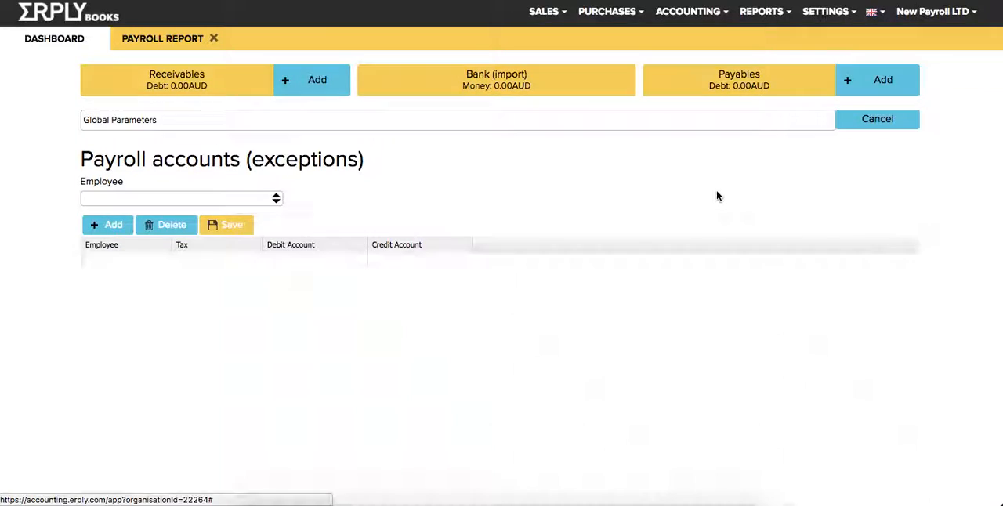
{"action": "left_click", "coordinate": [162, 265]}
{"action": "left_click", "coordinate": [165, 263]}
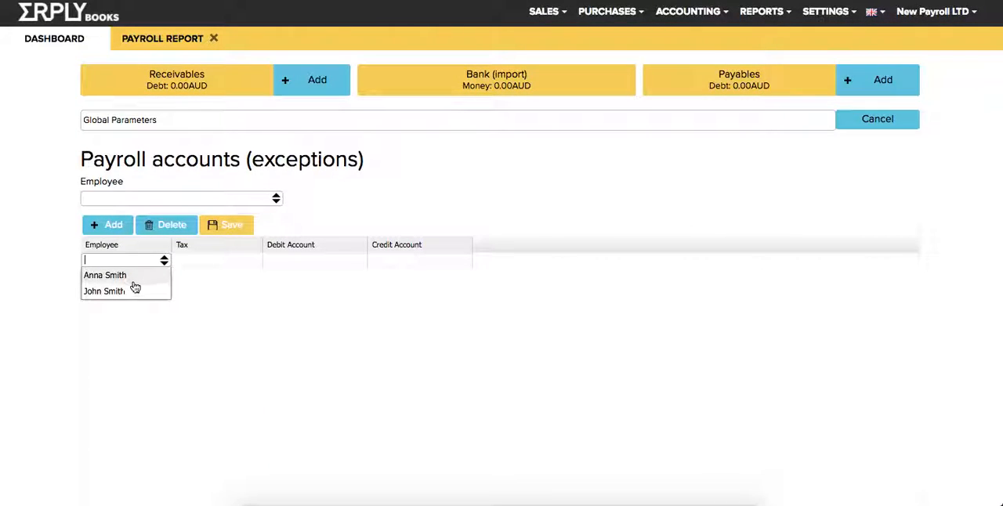
{"action": "left_click", "coordinate": [133, 276]}
{"action": "left_click", "coordinate": [419, 262]}
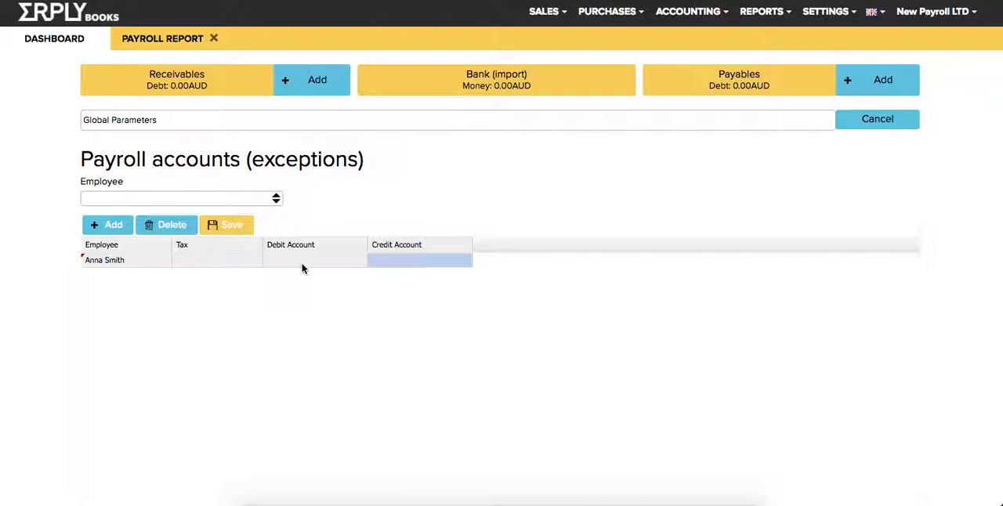
{"action": "left_click", "coordinate": [215, 262]}
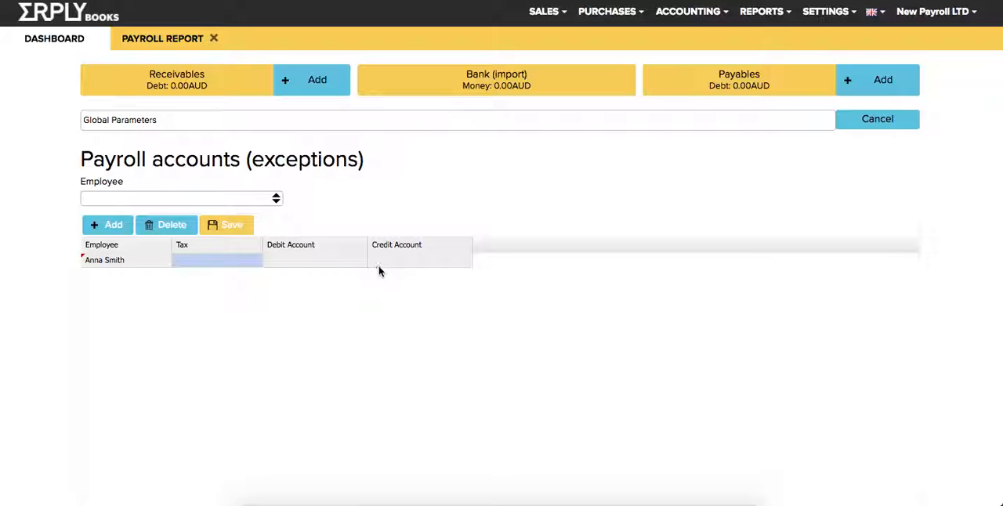
{"action": "left_click", "coordinate": [115, 261]}
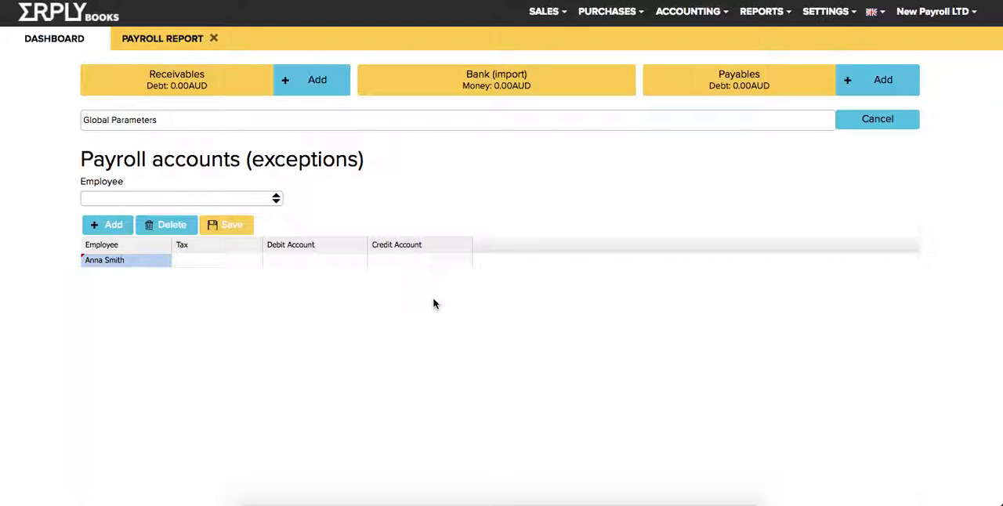
Open Payroll Taxes and check the debit account, credit account and sum fields of a blank tax row.
{"action": "left_click", "coordinate": [829, 14]}
{"action": "mouse_move", "coordinate": [850, 155]}
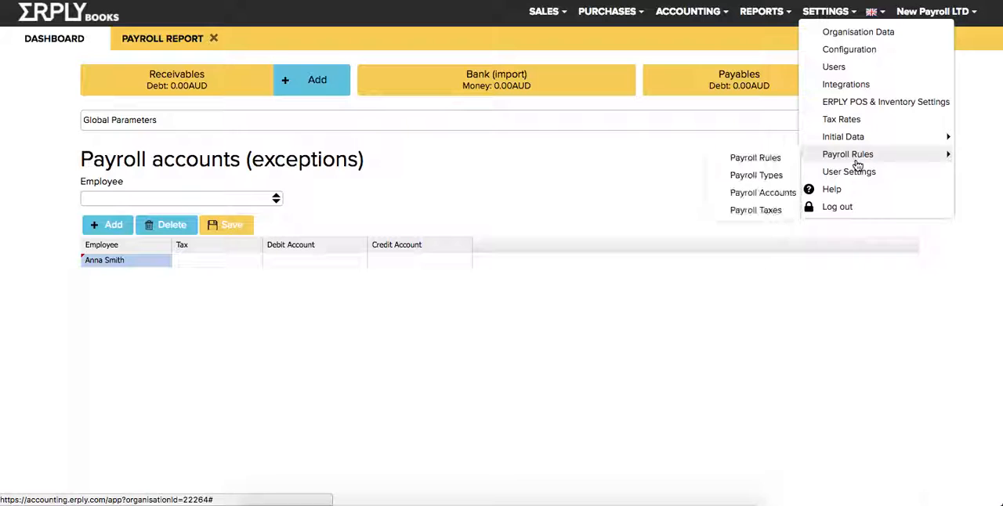
{"action": "left_click", "coordinate": [753, 210]}
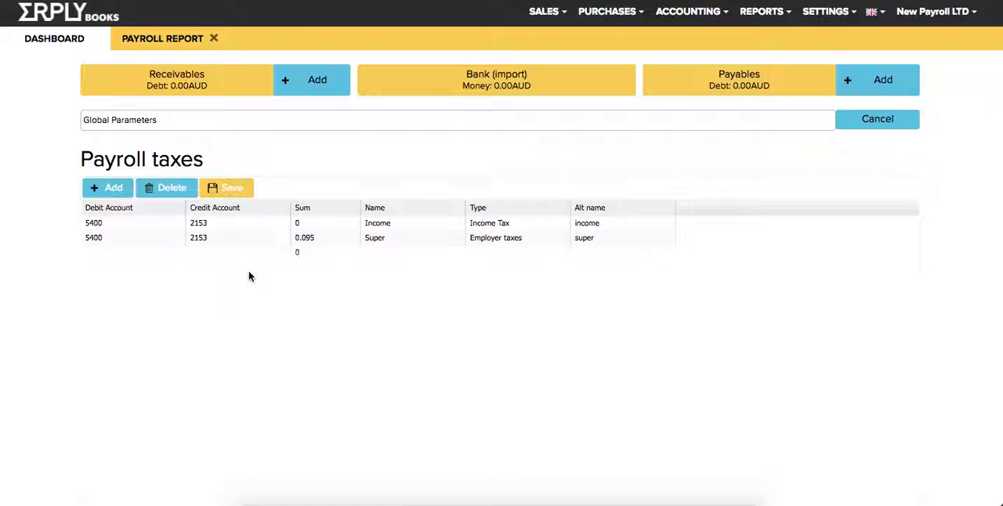
{"action": "left_click", "coordinate": [321, 253]}
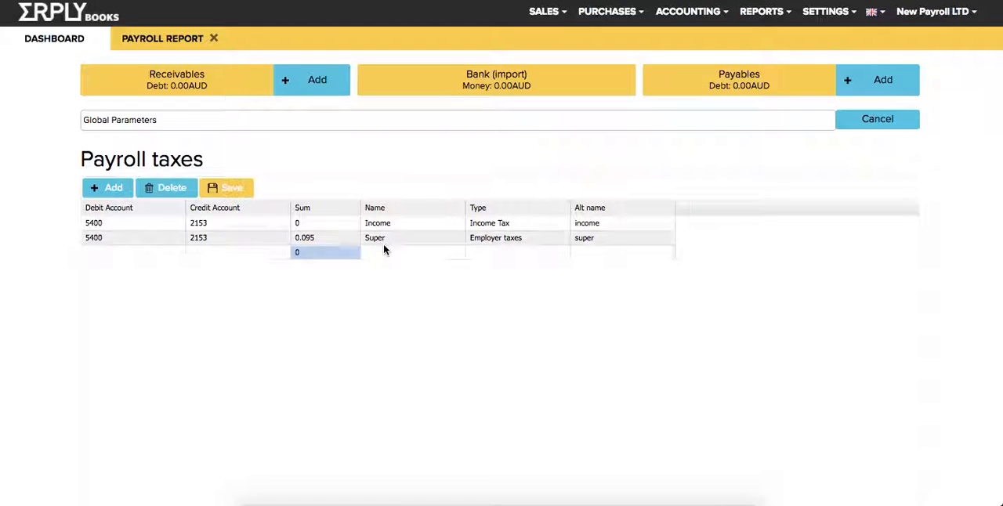
{"action": "left_click", "coordinate": [212, 253]}
{"action": "left_click", "coordinate": [153, 257]}
{"action": "left_click", "coordinate": [253, 253]}
{"action": "left_click", "coordinate": [330, 262]}
Review the name and sum of the Income tax row and remove the blank tax row.
{"action": "left_click", "coordinate": [405, 222]}
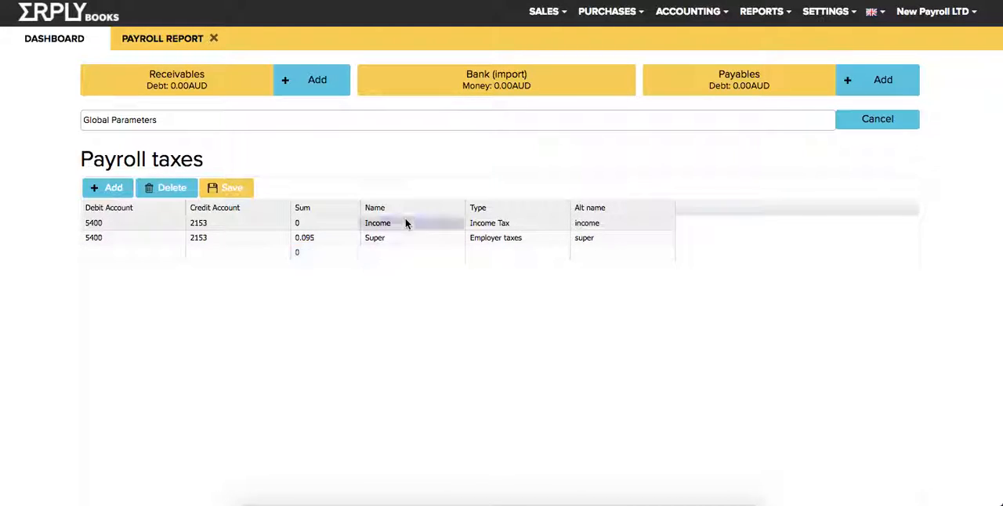
{"action": "left_click", "coordinate": [321, 225]}
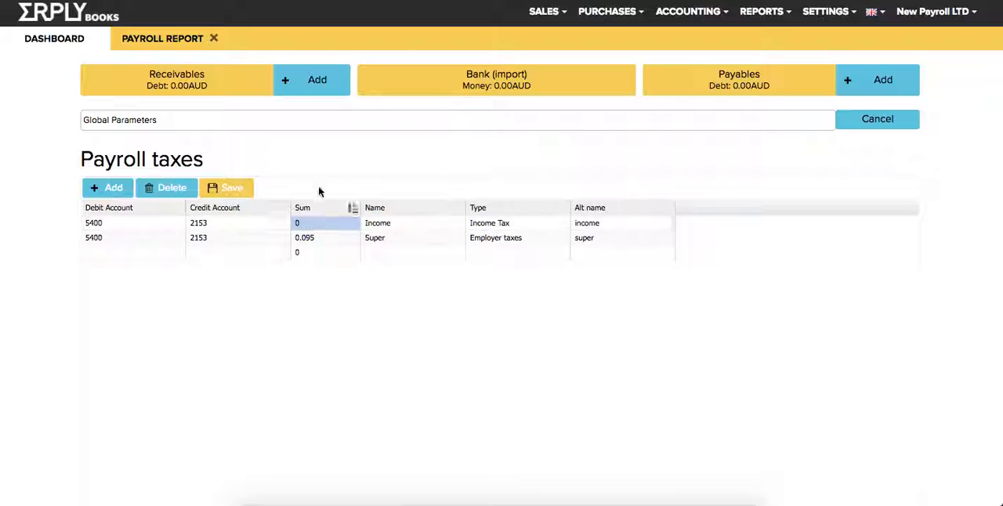
{"action": "left_click", "coordinate": [409, 228]}
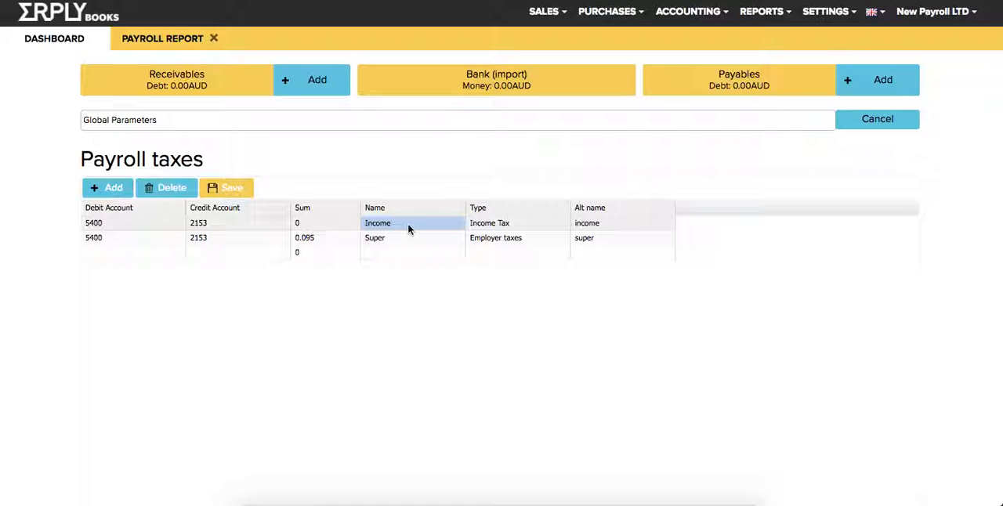
{"action": "left_click", "coordinate": [365, 259]}
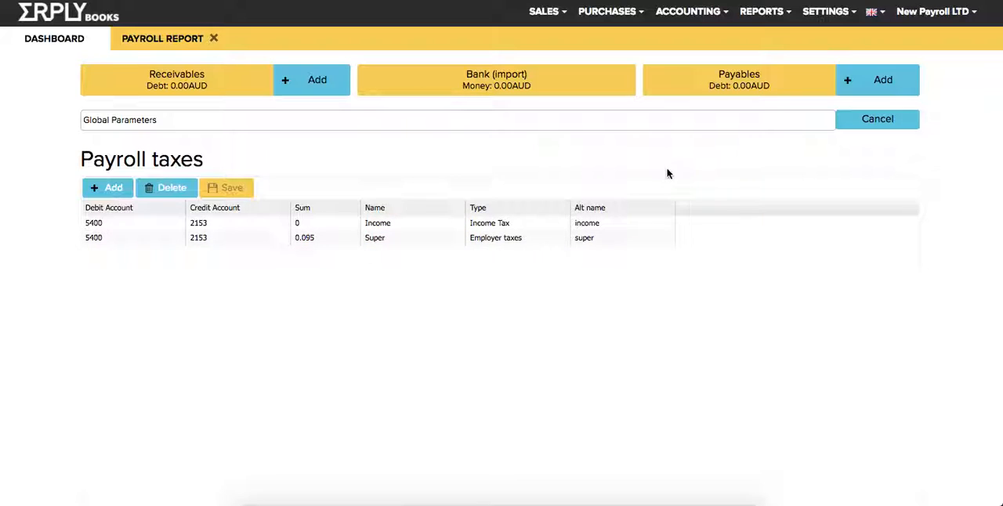
Leave the global parameters and start a new payrun from the Payroll Report.
{"action": "left_click", "coordinate": [893, 122]}
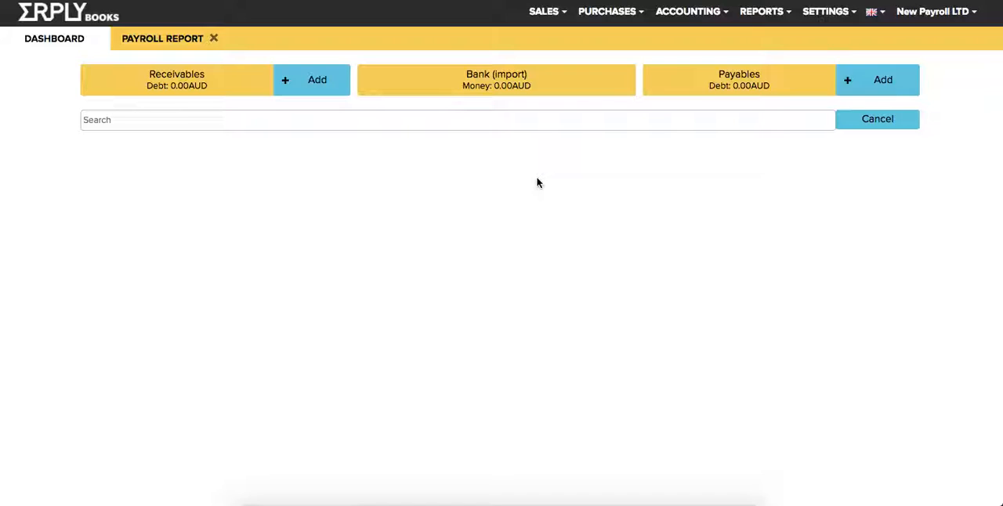
{"action": "left_click", "coordinate": [754, 14]}
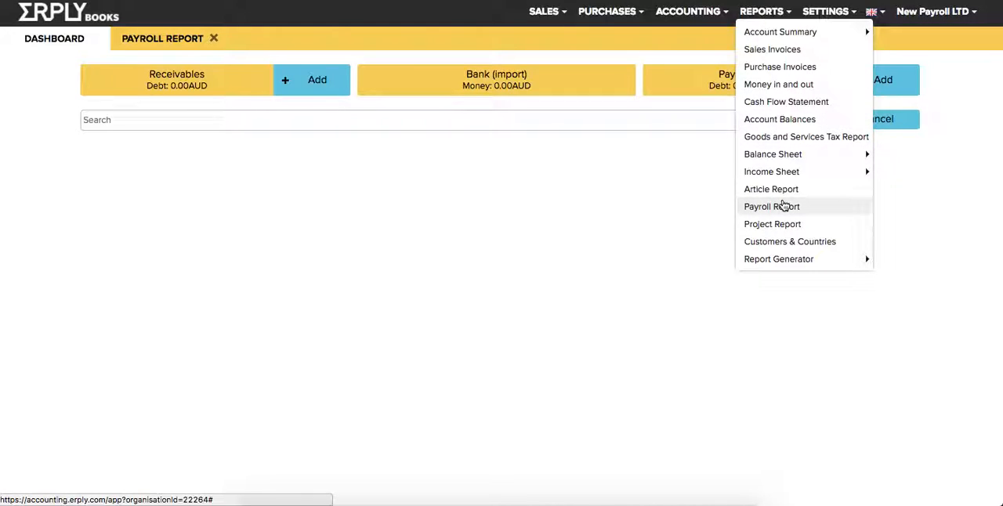
{"action": "left_click", "coordinate": [754, 205]}
{"action": "left_click", "coordinate": [784, 199]}
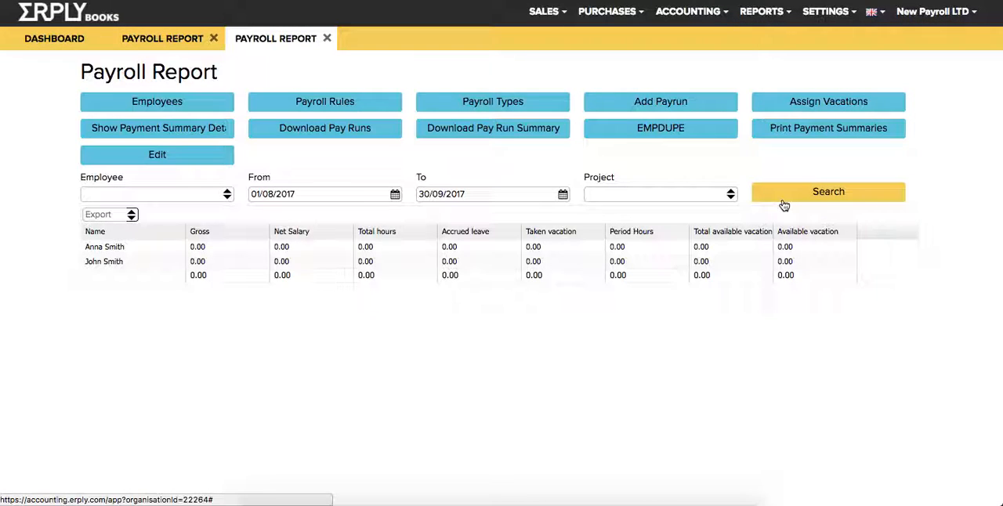
{"action": "left_click", "coordinate": [648, 104]}
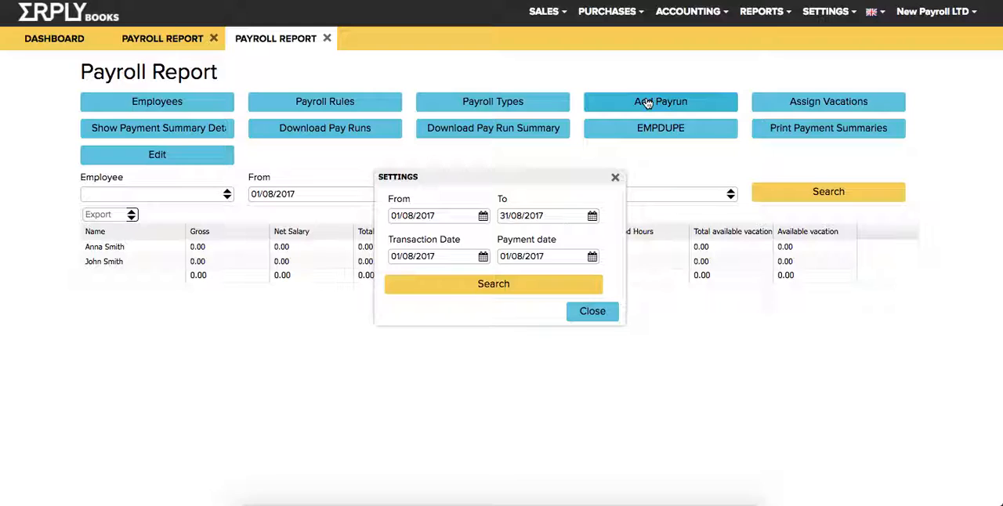
Set the payrun period from 01/08/2017 to 06/08/2017.
{"action": "left_click", "coordinate": [483, 216]}
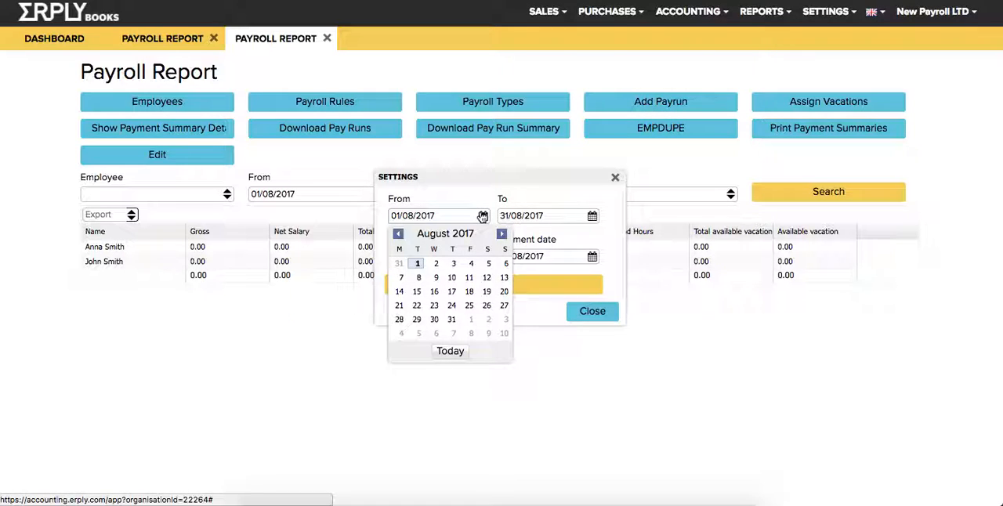
{"action": "left_click", "coordinate": [418, 264]}
{"action": "left_click", "coordinate": [592, 215]}
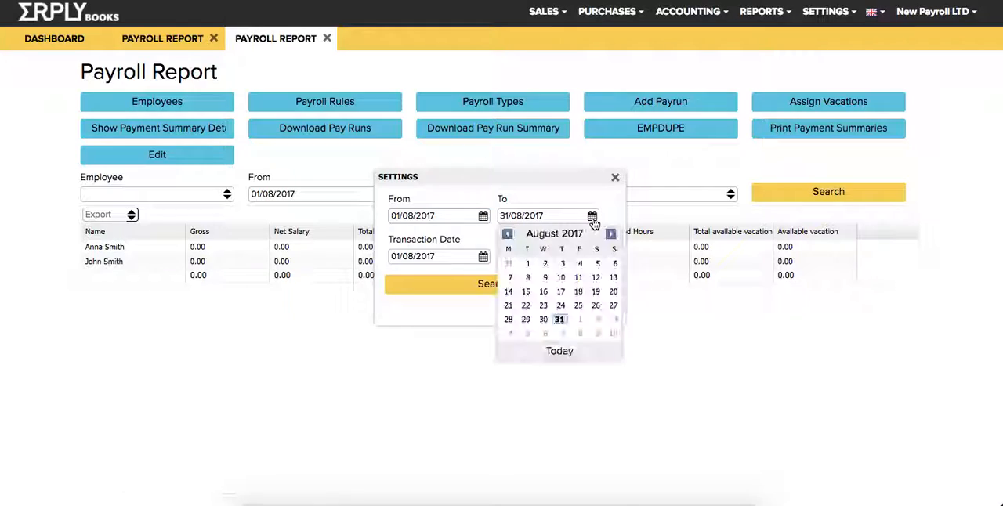
{"action": "left_click", "coordinate": [617, 269]}
Set the payrun's transaction date to 06/08/2017 and generate the payroll lines for the period.
{"action": "triple_click", "coordinate": [424, 251]}
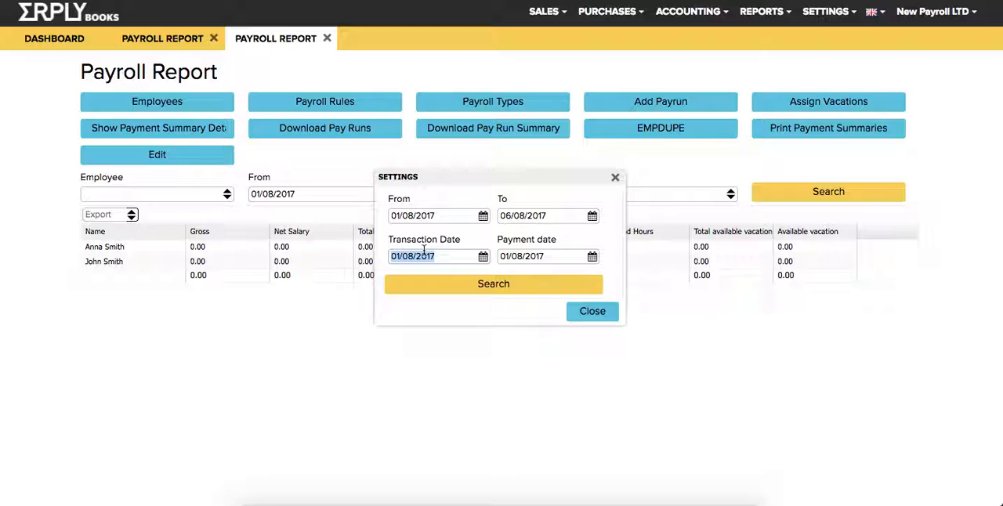
{"action": "type", "text": "06/08/2017"}
{"action": "key", "text": "Tab"}
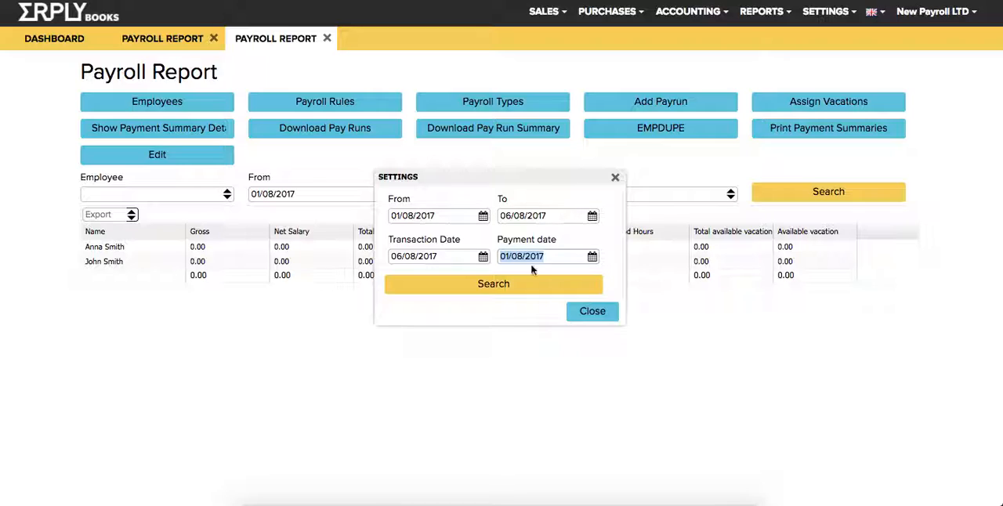
{"action": "left_click", "coordinate": [484, 320]}
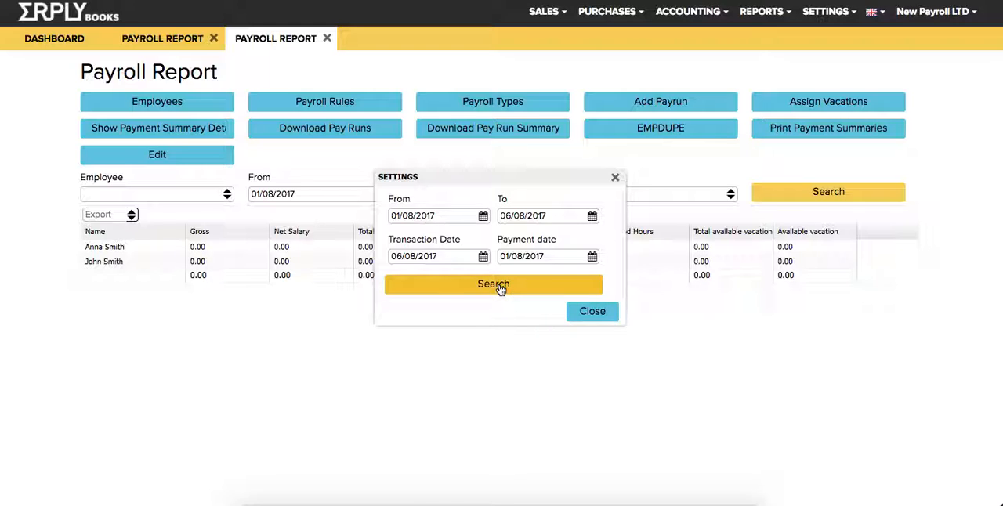
{"action": "left_click", "coordinate": [499, 287]}
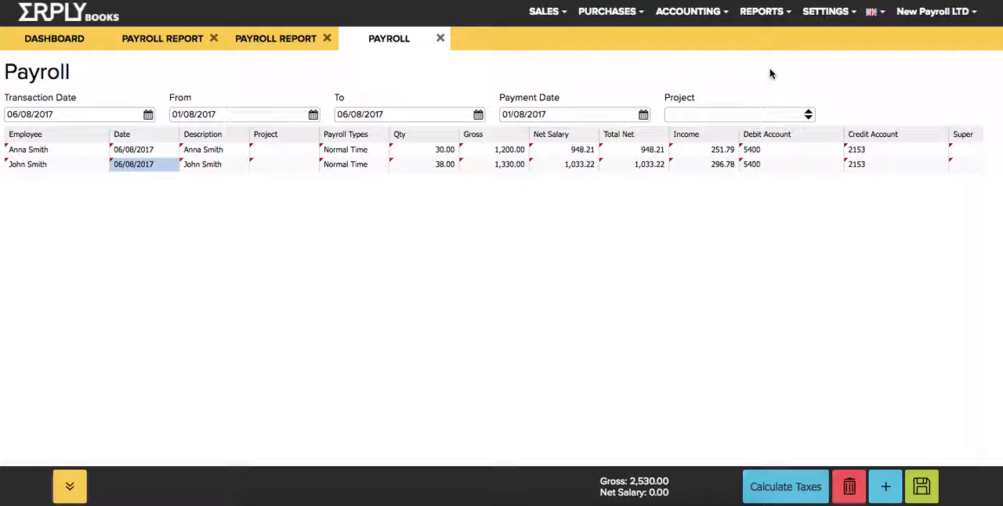
Examine the payroll type and quantity of hours on both employees' payroll lines.
{"action": "left_click", "coordinate": [826, 14]}
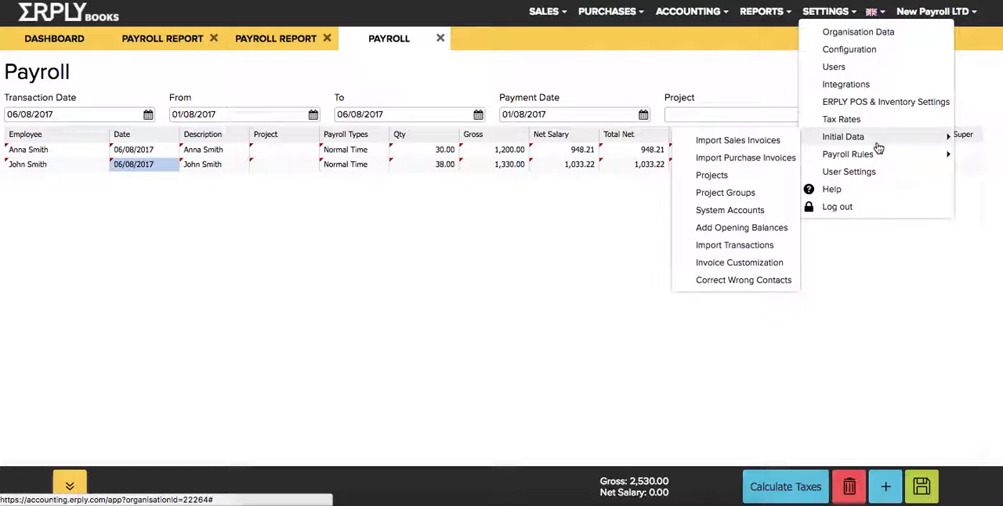
{"action": "mouse_move", "coordinate": [876, 156]}
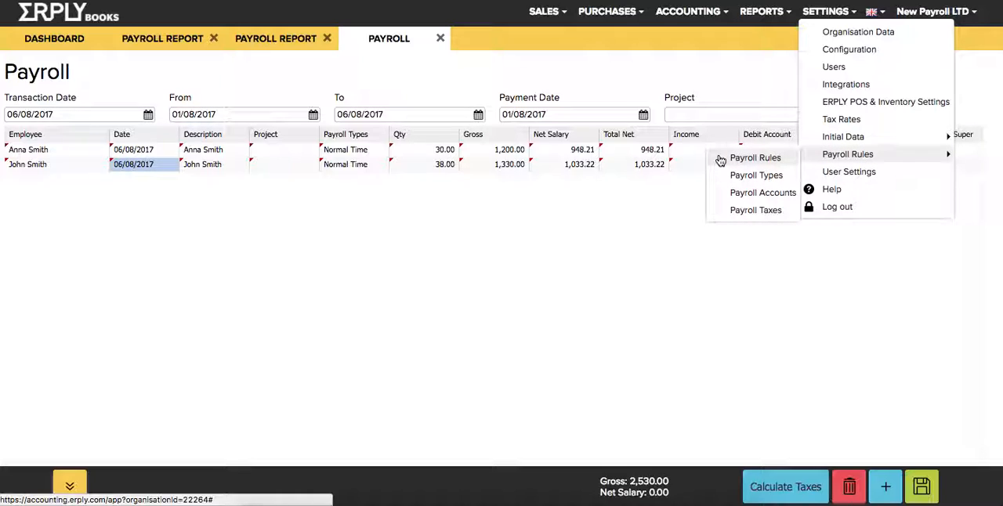
{"action": "left_click", "coordinate": [354, 164]}
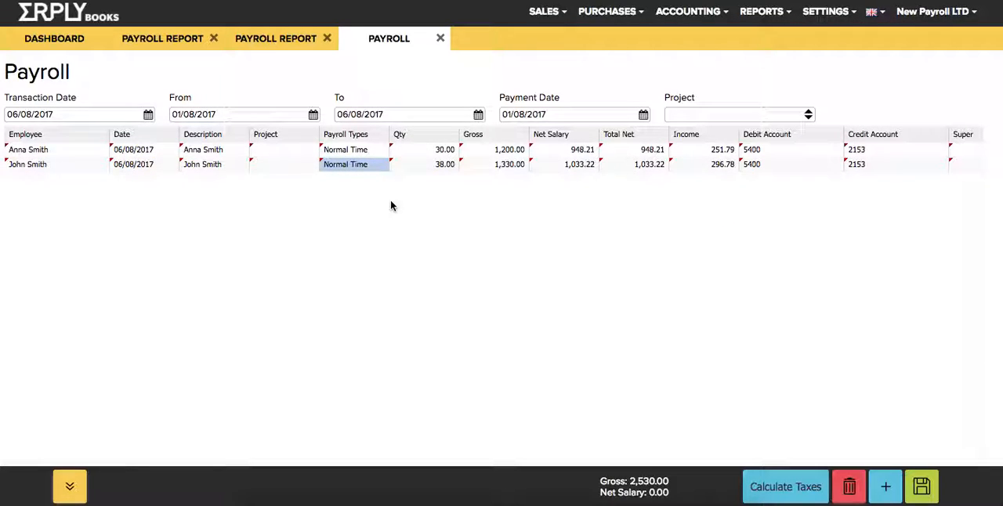
{"action": "left_click", "coordinate": [433, 152]}
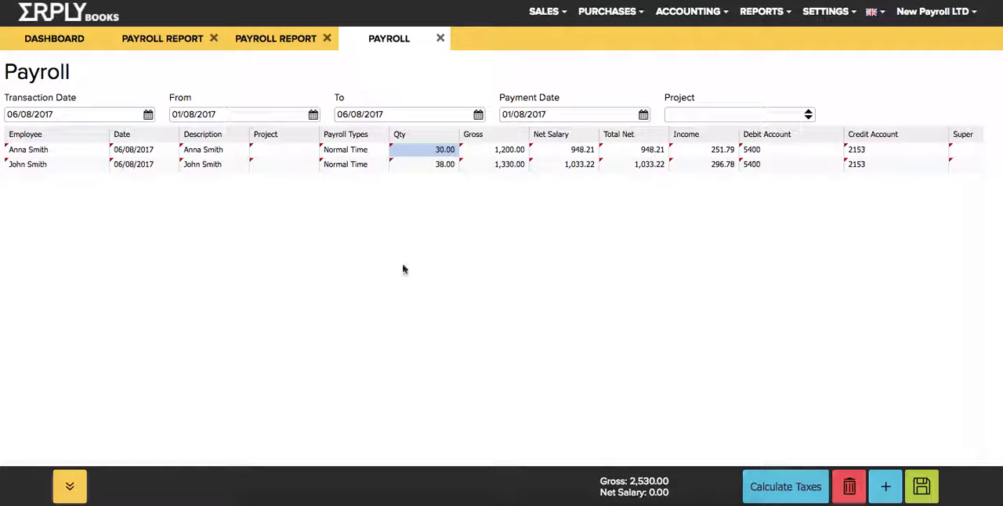
{"action": "left_click", "coordinate": [75, 154]}
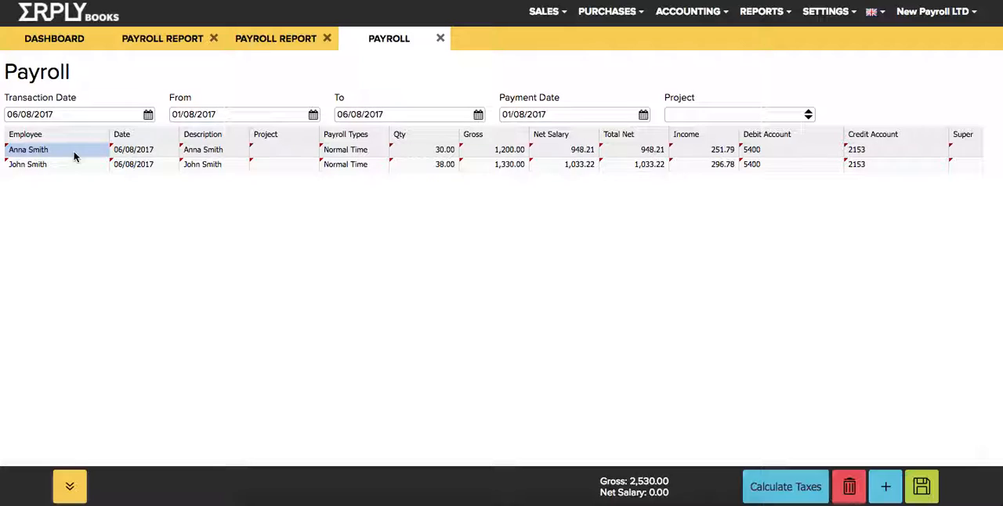
{"action": "left_click", "coordinate": [71, 163]}
{"action": "left_click", "coordinate": [431, 166]}
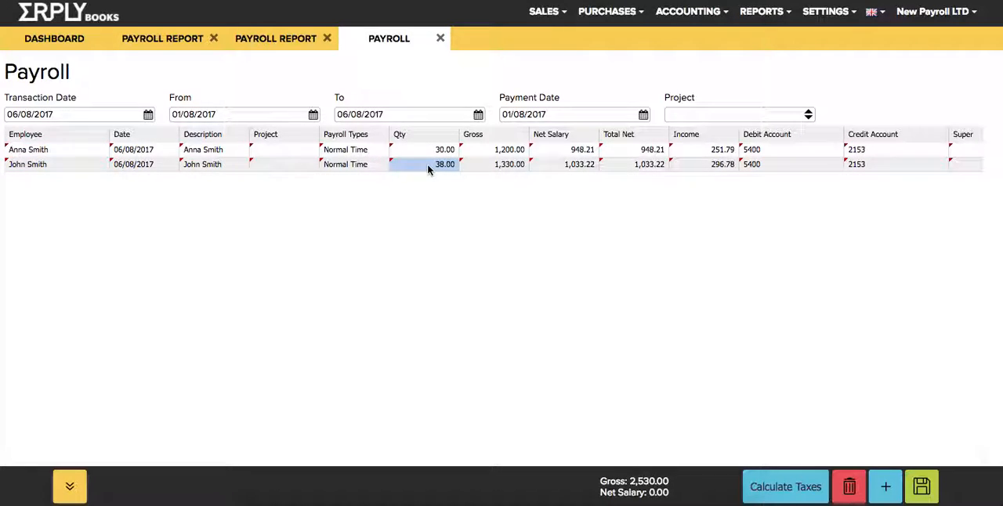
Set the normal time quantity on the second payroll line to 35 and calculate the taxes.
{"action": "type", "text": "35"}
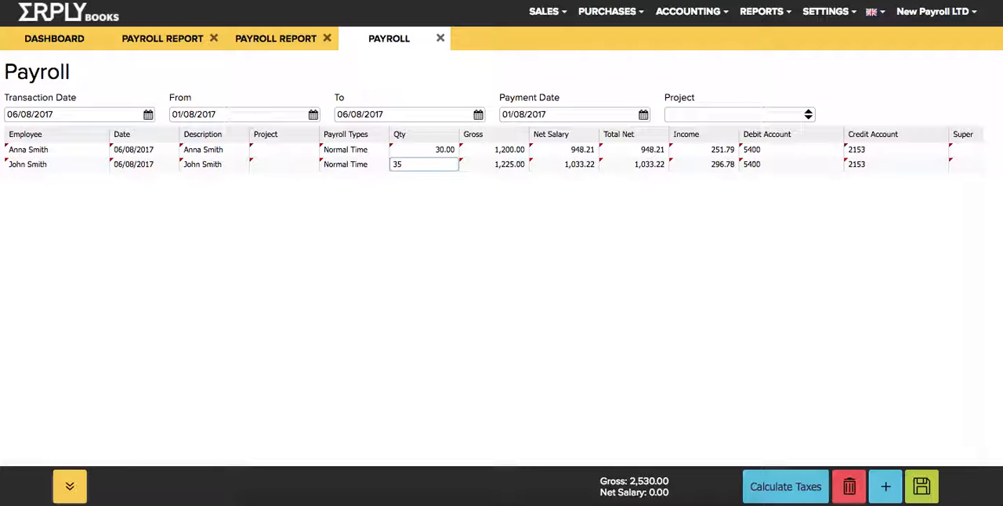
{"action": "key", "text": "Return"}
{"action": "left_click", "coordinate": [511, 163]}
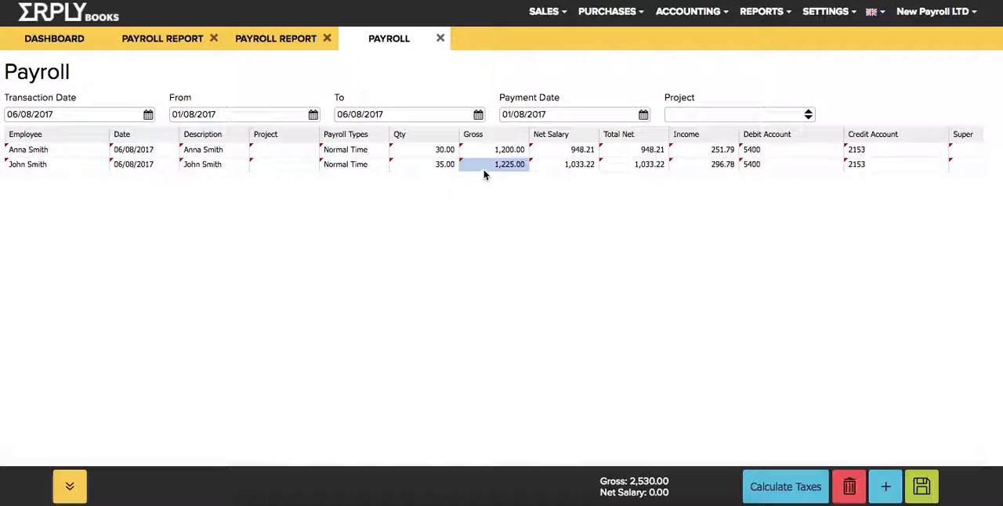
{"action": "left_click", "coordinate": [566, 164]}
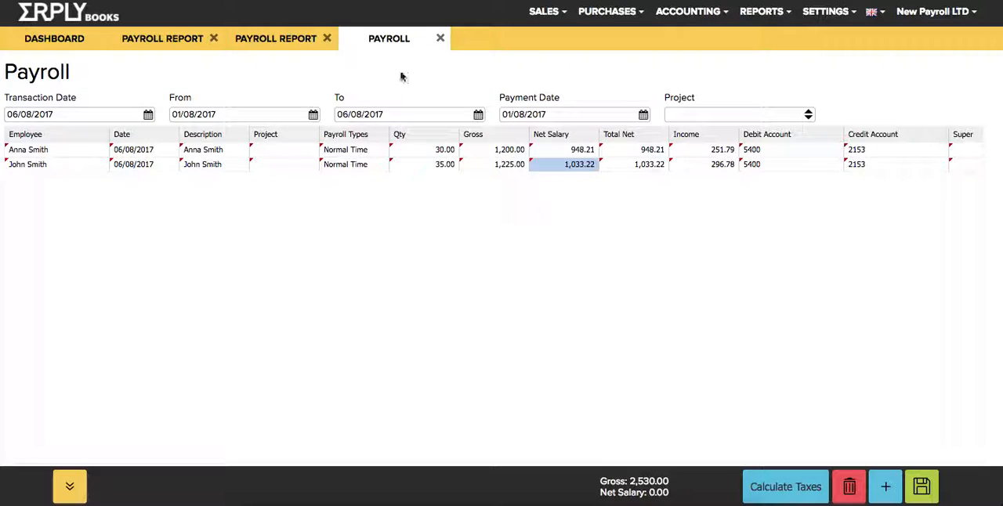
{"action": "left_click", "coordinate": [769, 489]}
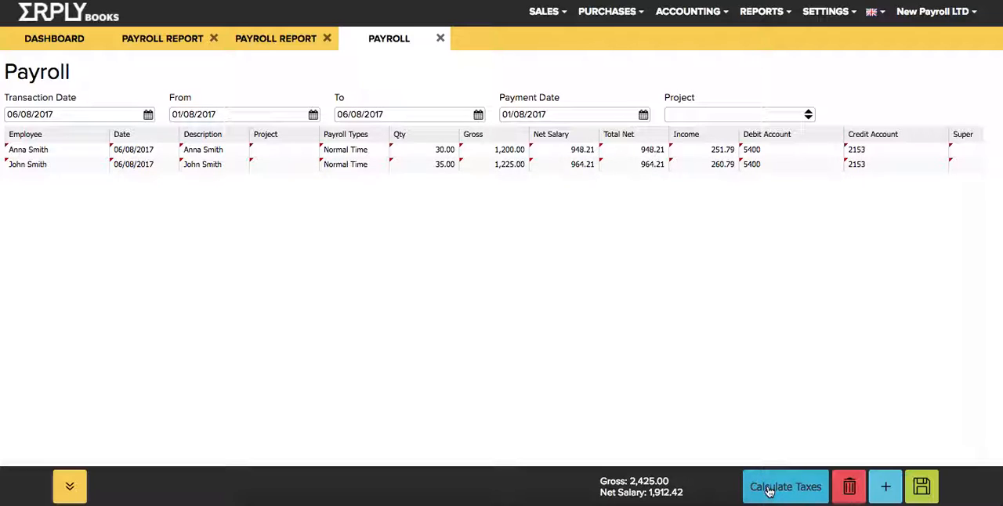
Add a third payroll line for the same employee as the second line.
{"action": "left_click", "coordinate": [207, 150]}
{"action": "left_click", "coordinate": [205, 164]}
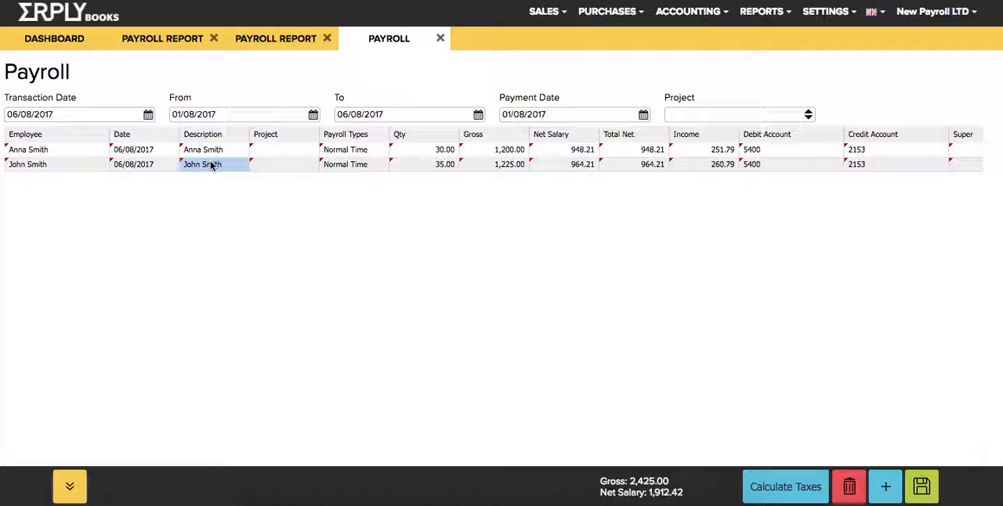
{"action": "left_click", "coordinate": [60, 161]}
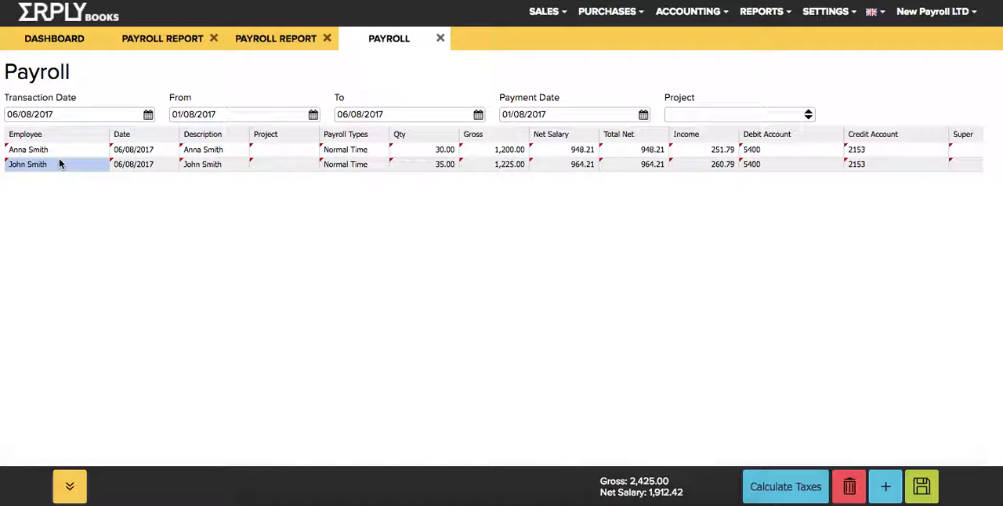
{"action": "key", "text": "Down"}
{"action": "key", "text": "Return"}
{"action": "type", "text": "John"}
{"action": "key", "text": "Return"}
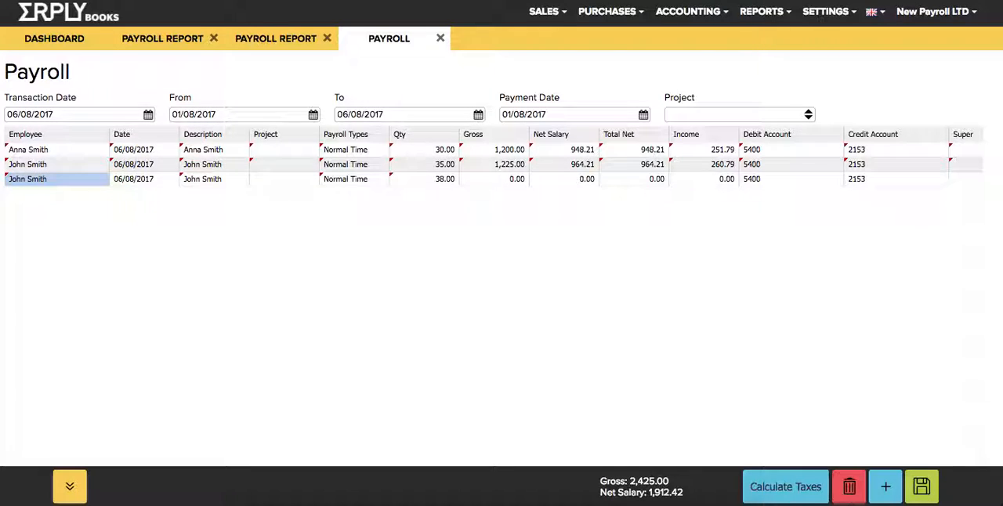
Change the employee on the third payroll line to the employee from the first line.
{"action": "key", "text": "Return"}
{"action": "key", "text": "ctrl+a"}
{"action": "type", "text": "Ann"}
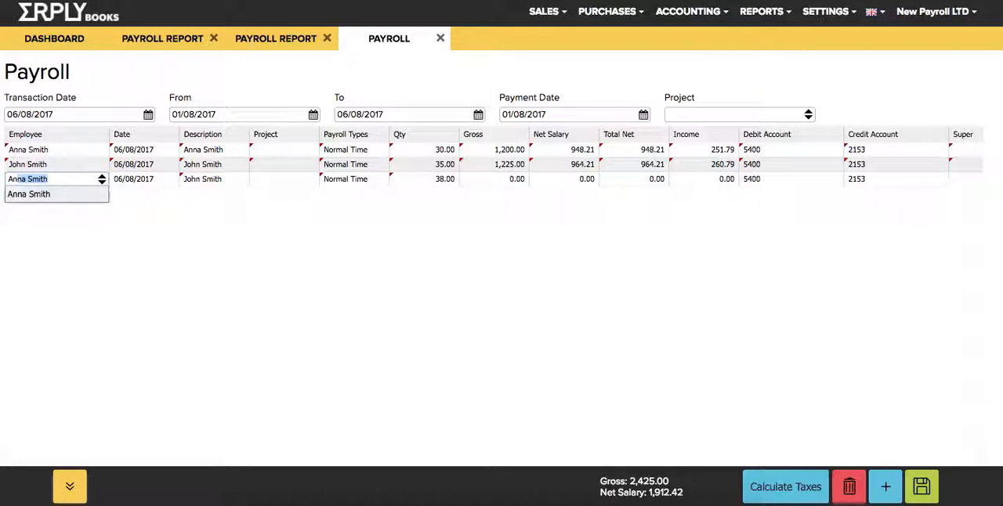
{"action": "type", "text": "a"}
{"action": "key", "text": "Return"}
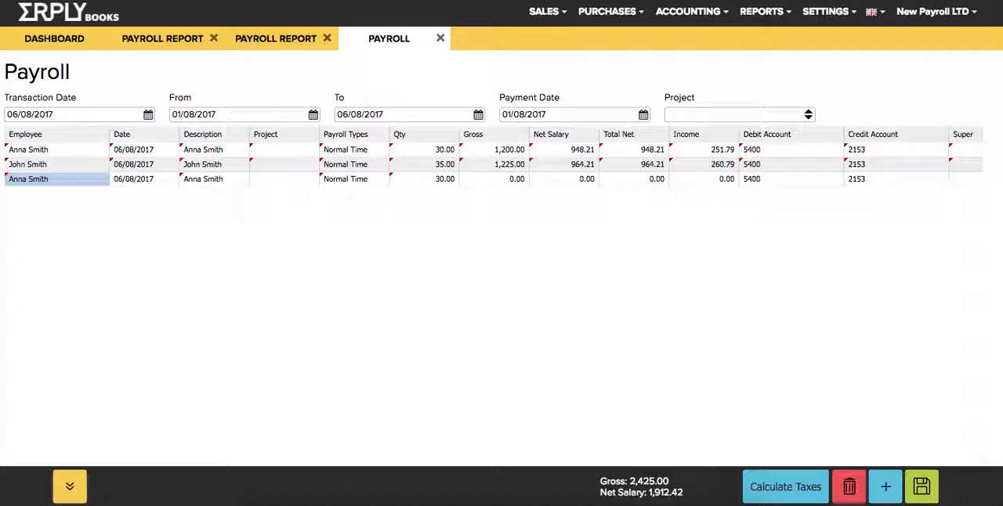
Set the third line's payroll type to the employee's overtime type and its quantity to 8.
{"action": "left_click", "coordinate": [418, 149]}
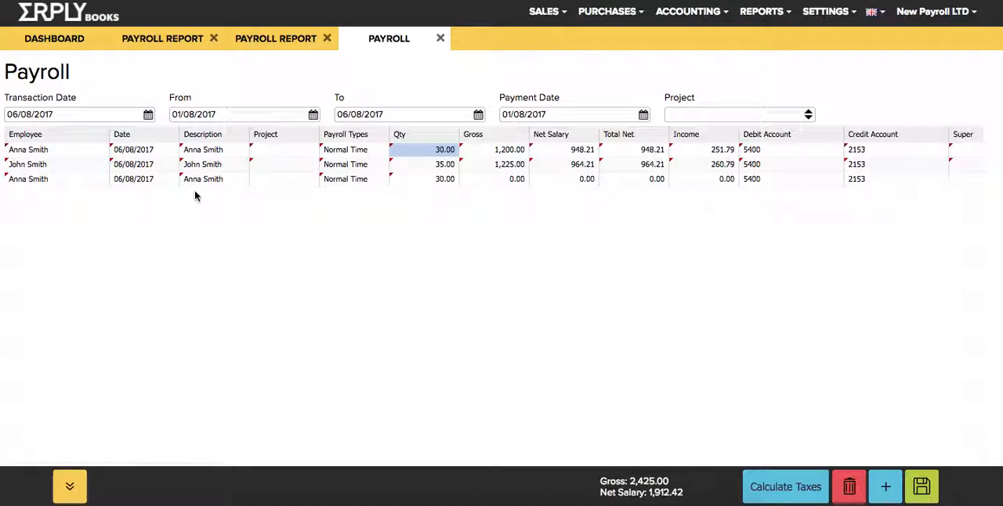
{"action": "left_click", "coordinate": [354, 183]}
{"action": "left_click", "coordinate": [354, 183]}
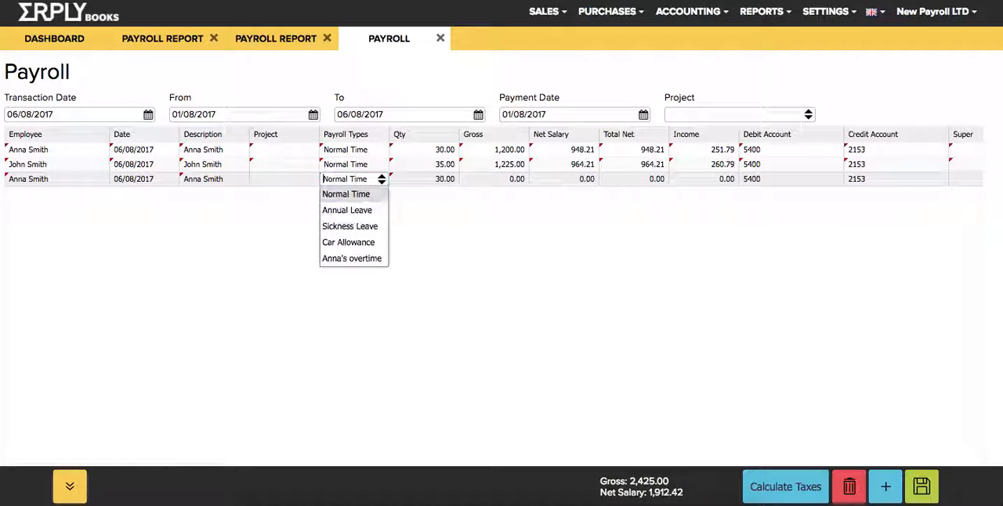
{"action": "left_click", "coordinate": [350, 259]}
{"action": "key", "text": "Return"}
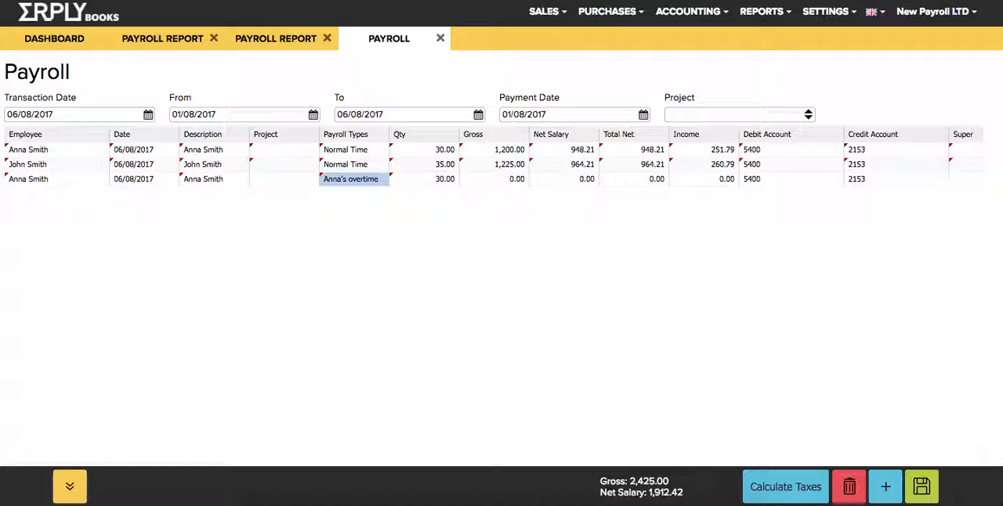
{"action": "key", "text": "Tab"}
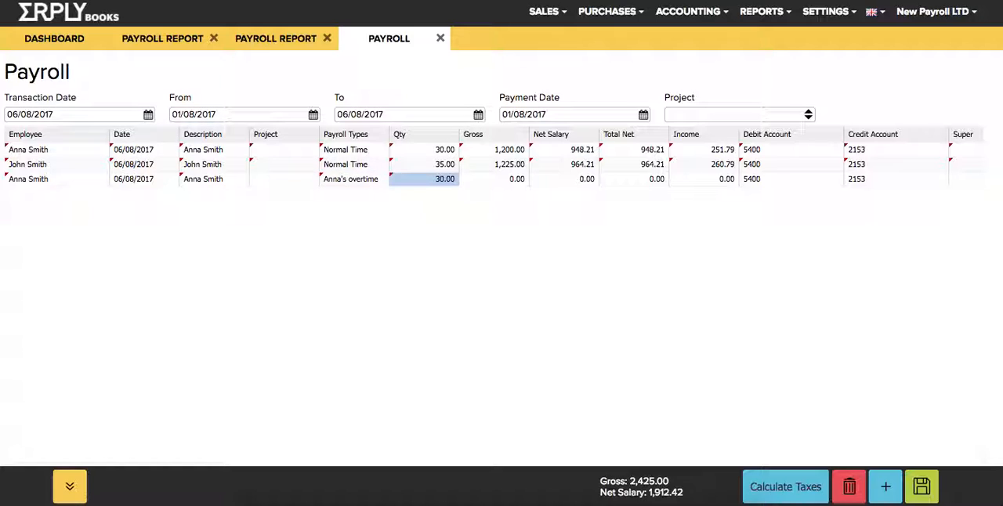
{"action": "type", "text": "8"}
{"action": "key", "text": "Return"}
Set the normal time quantity on the first payroll line to 30.
{"action": "left_click", "coordinate": [418, 150]}
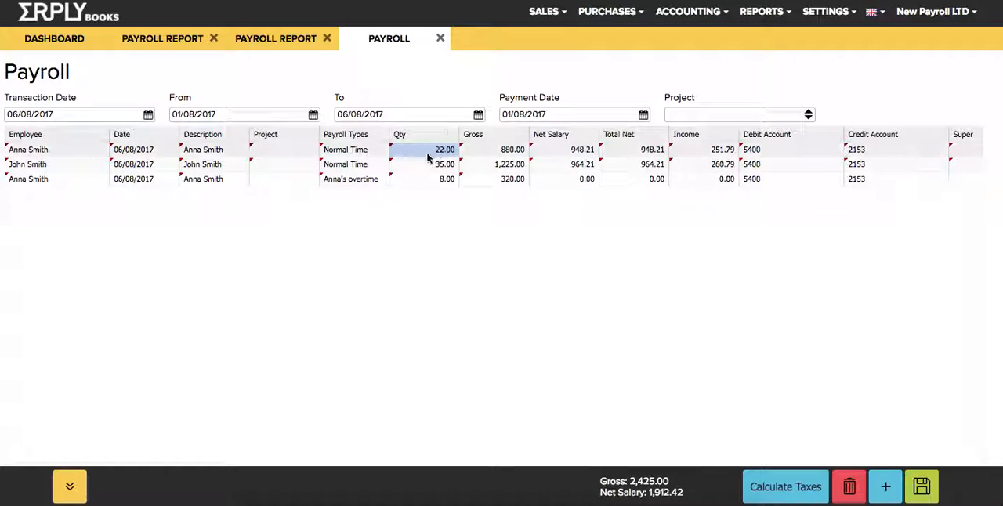
{"action": "type", "text": "30"}
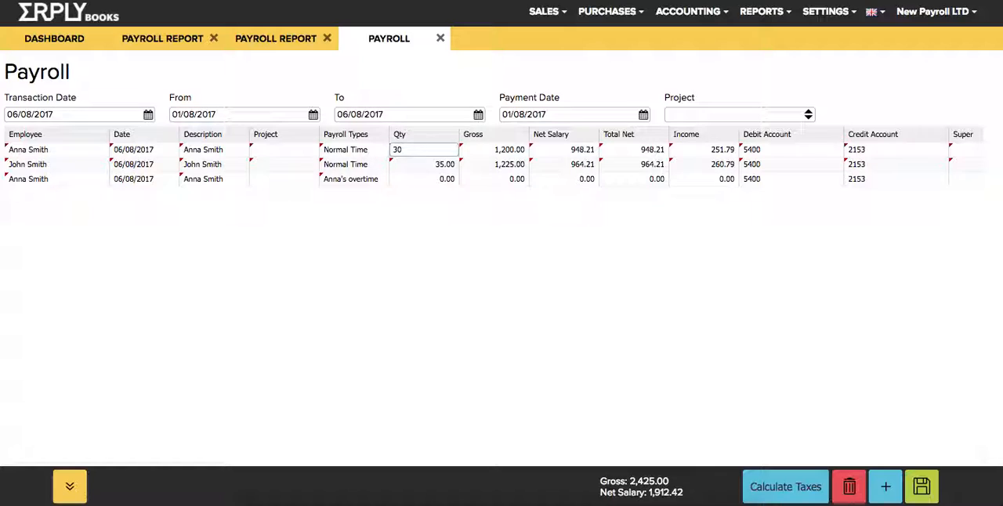
{"action": "key", "text": "Return"}
{"action": "left_click", "coordinate": [423, 180]}
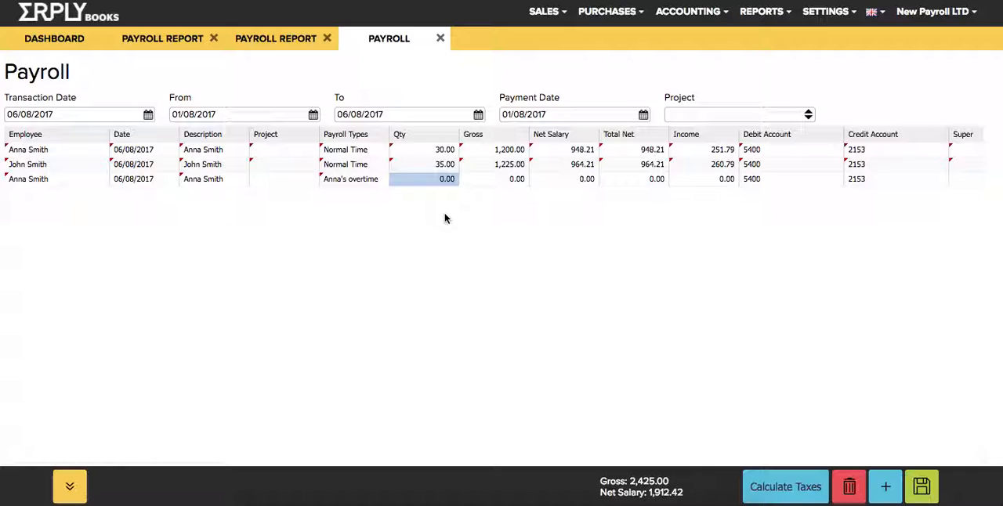
Add a fourth payroll line for the employee from the first line.
{"action": "left_click", "coordinate": [259, 215]}
{"action": "left_click", "coordinate": [42, 194]}
{"action": "type", "text": "ann"}
{"action": "key", "text": "Return"}
Set the overtime line's quantity to 8 and dismiss the warning about the other pay entries.
{"action": "key", "text": "Tab"}
{"action": "key", "text": "Tab"}
{"action": "key", "text": "Tab"}
{"action": "key", "text": "Tab"}
{"action": "key", "text": "Tab"}
{"action": "key", "text": "Tab"}
{"action": "type", "text": "8"}
{"action": "key", "text": "Return"}
{"action": "left_click_drag", "start_coordinate": [889, 387], "coordinate": [458, 268]}
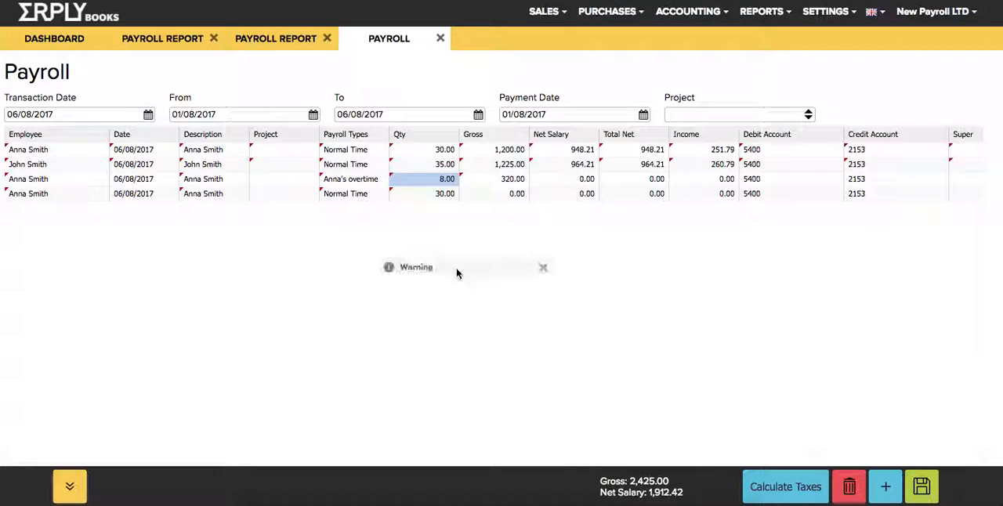
{"action": "triple_click", "coordinate": [402, 296]}
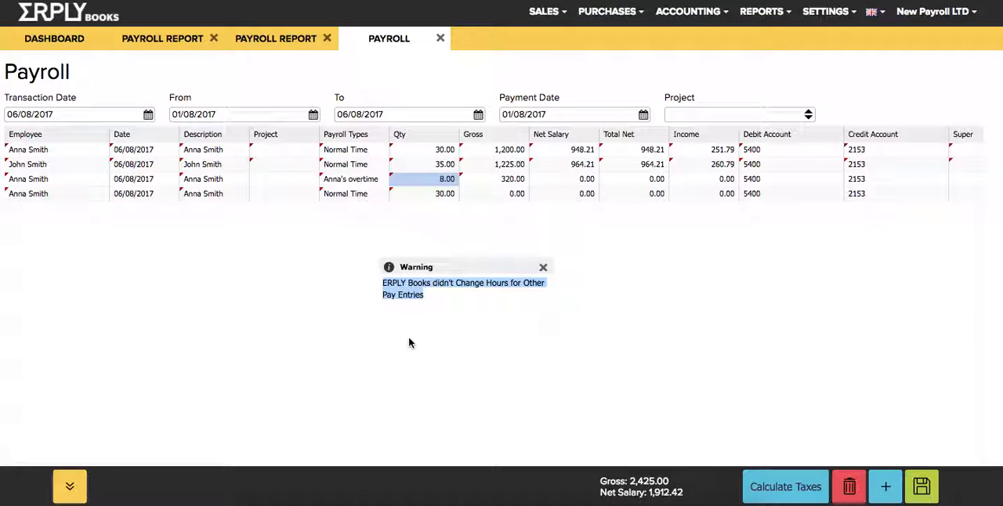
{"action": "left_click", "coordinate": [543, 268]}
Set the normal time quantity on the fourth payroll line to 0.
{"action": "left_click", "coordinate": [428, 198]}
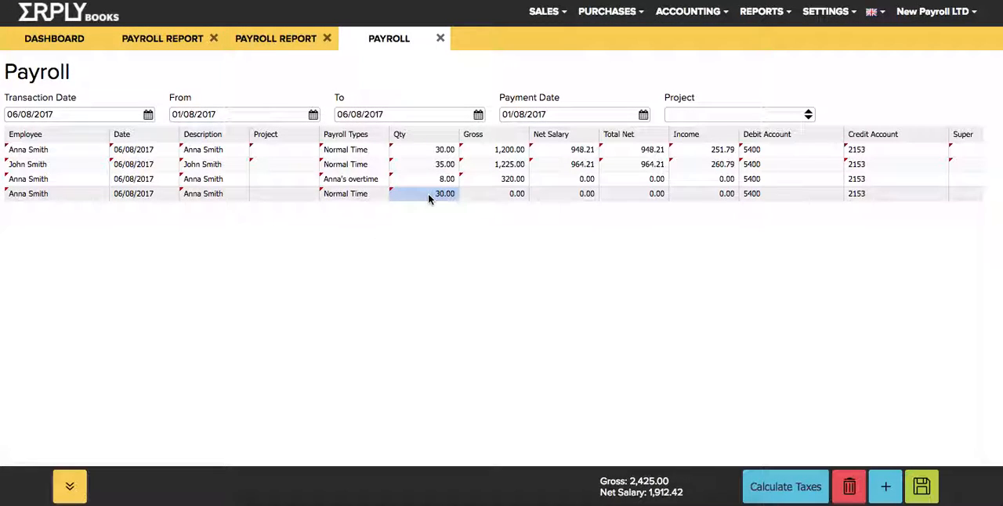
{"action": "type", "text": "0"}
{"action": "key", "text": "Return"}
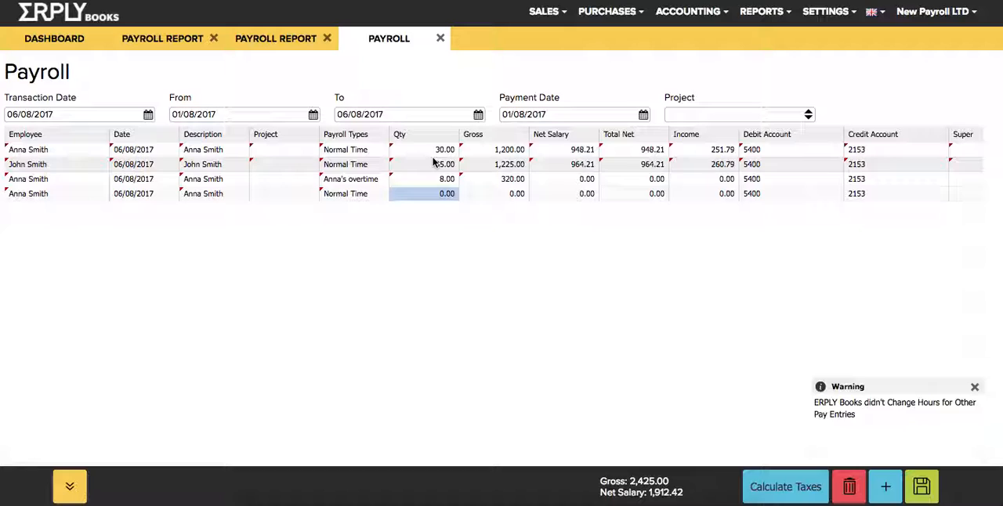
Examine the normal time and overtime quantities, gross amounts, super and accounts on the payroll lines.
{"action": "left_click", "coordinate": [396, 180]}
{"action": "left_click", "coordinate": [420, 151]}
{"action": "left_click", "coordinate": [423, 185]}
{"action": "left_click", "coordinate": [416, 149]}
{"action": "left_click", "coordinate": [412, 181]}
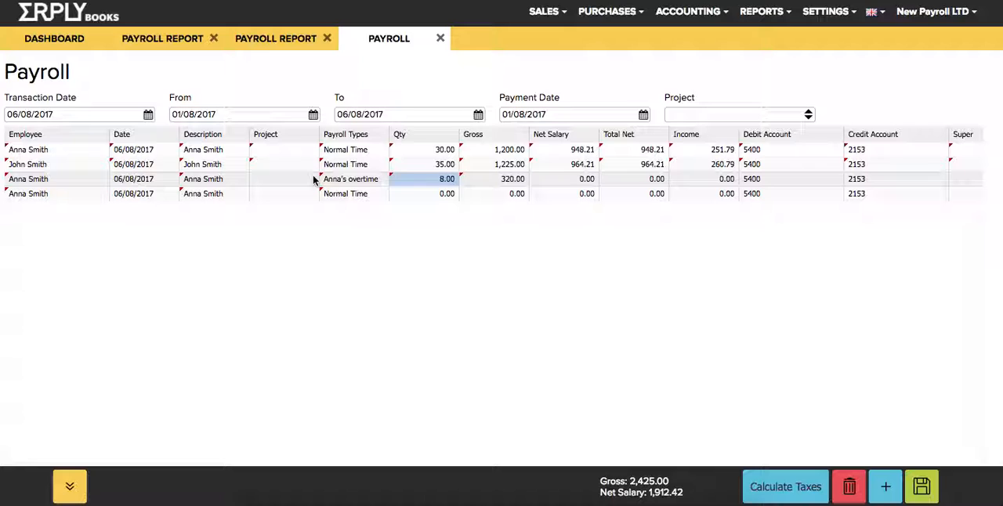
{"action": "left_click", "coordinate": [371, 182]}
{"action": "scroll", "coordinate": [371, 185], "scroll_direction": "right", "scroll_amount": 5}
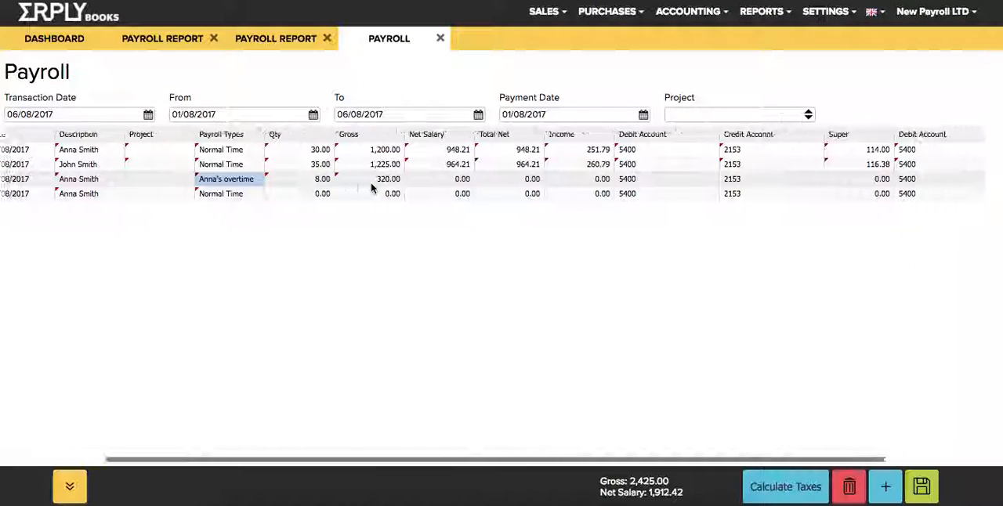
{"action": "scroll", "coordinate": [372, 186], "scroll_direction": "right", "scroll_amount": 2}
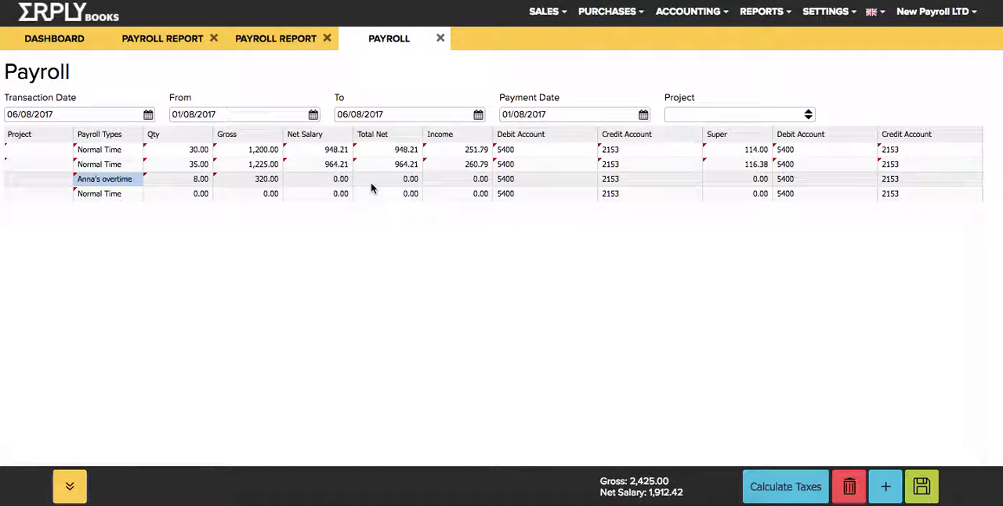
{"action": "scroll", "coordinate": [371, 188], "scroll_direction": "left", "scroll_amount": 10}
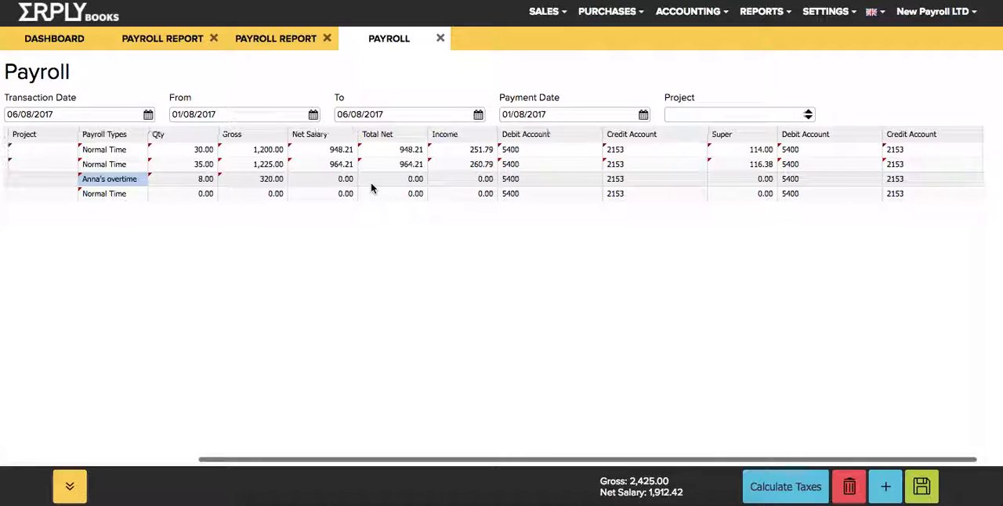
Calculate the taxes for all payroll lines and save the payrun.
{"action": "left_click", "coordinate": [782, 487]}
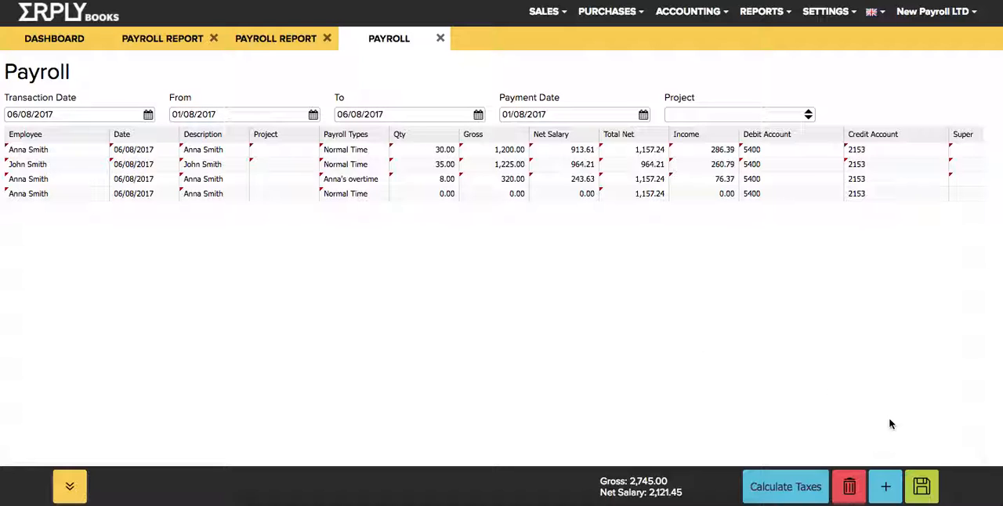
{"action": "left_click", "coordinate": [926, 480]}
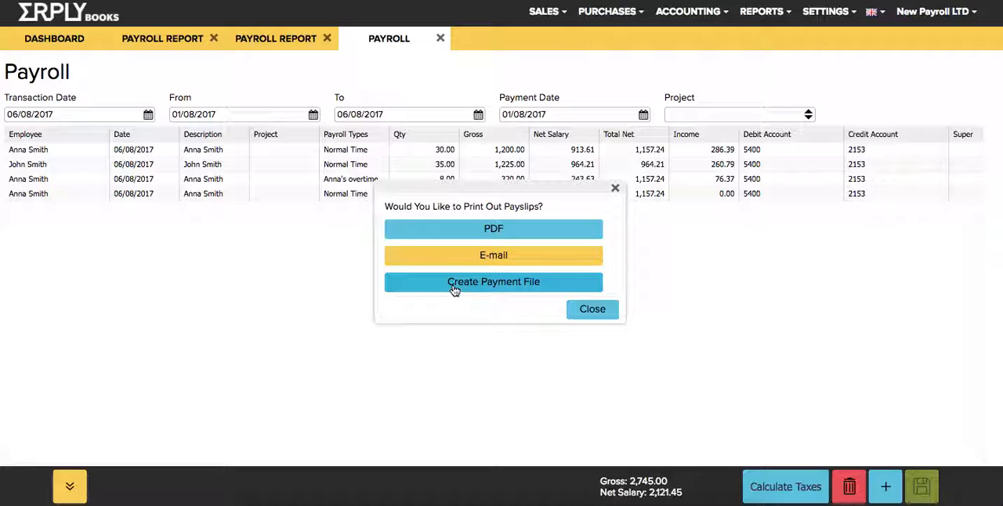
Review the e-mail recipients, document downloads and subject field for e-mailing payslips, and cancel without sending.
{"action": "left_click", "coordinate": [423, 256]}
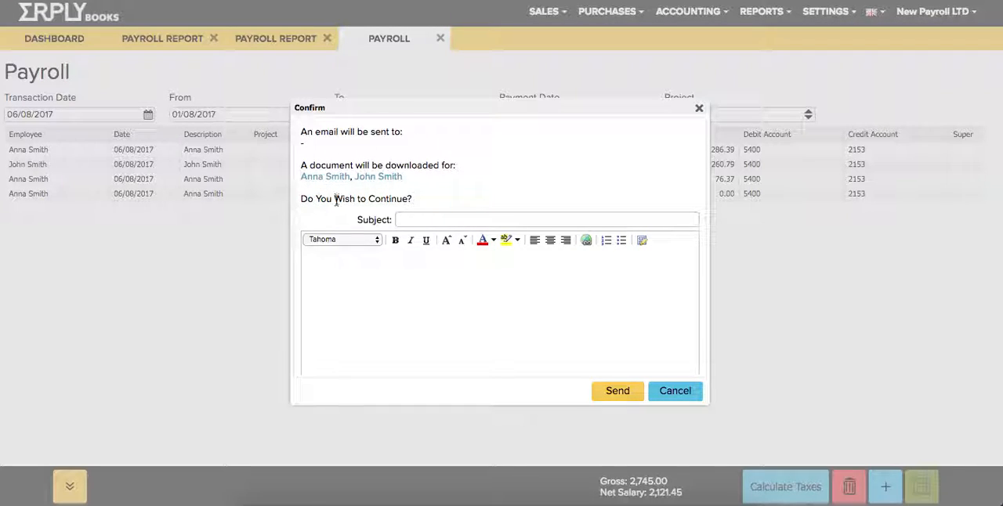
{"action": "left_click_drag", "start_coordinate": [314, 154], "coordinate": [321, 194]}
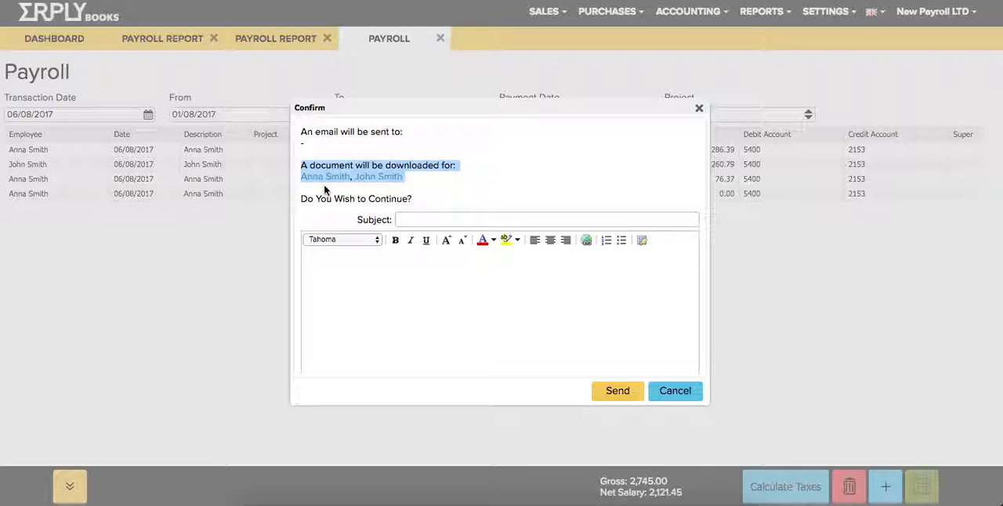
{"action": "left_click", "coordinate": [325, 188]}
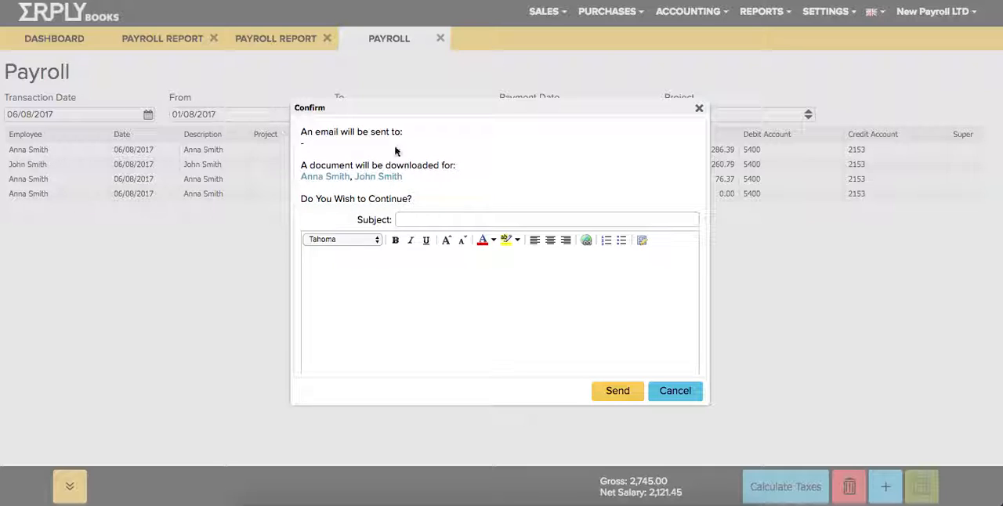
{"action": "left_click", "coordinate": [412, 220]}
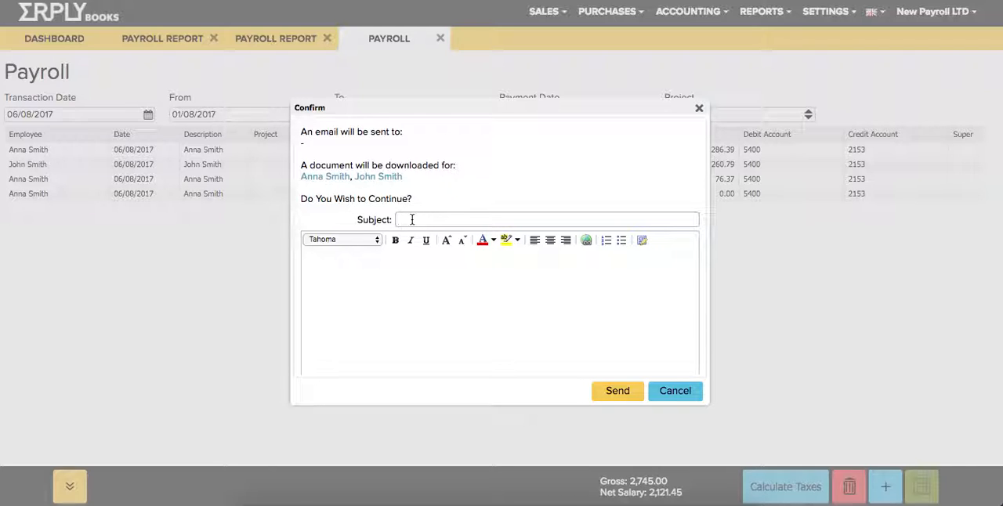
{"action": "left_click", "coordinate": [671, 391]}
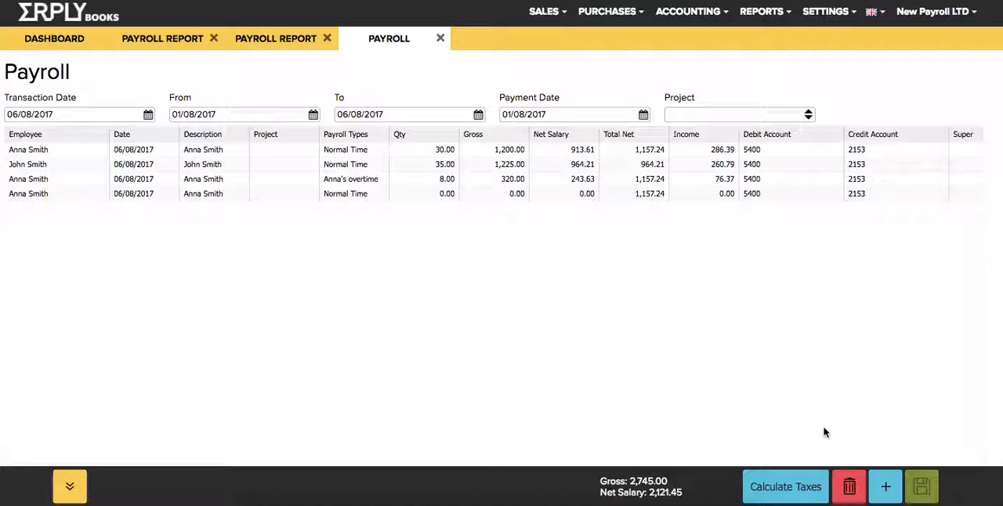
Re-enter the existing description on the second payroll line and save the payrun again.
{"action": "left_click", "coordinate": [212, 167]}
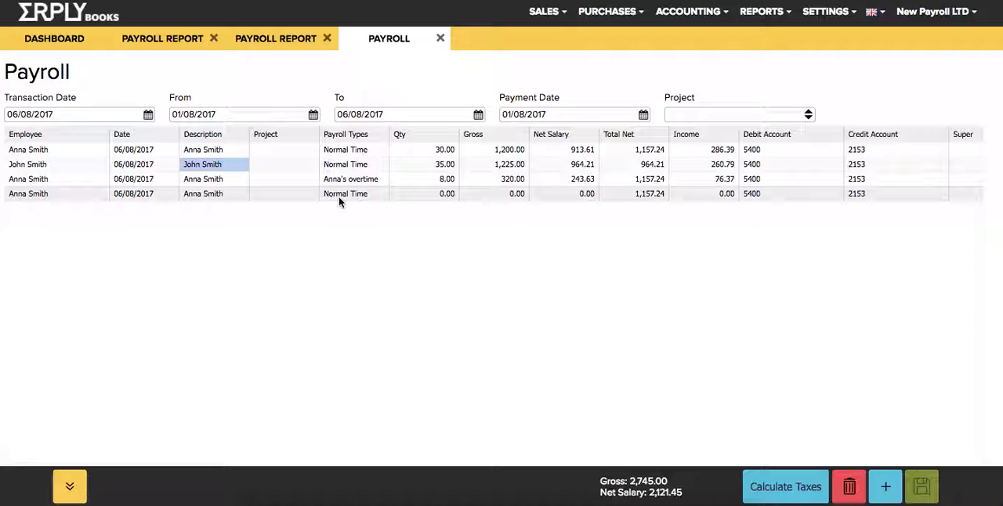
{"action": "key", "text": "Return"}
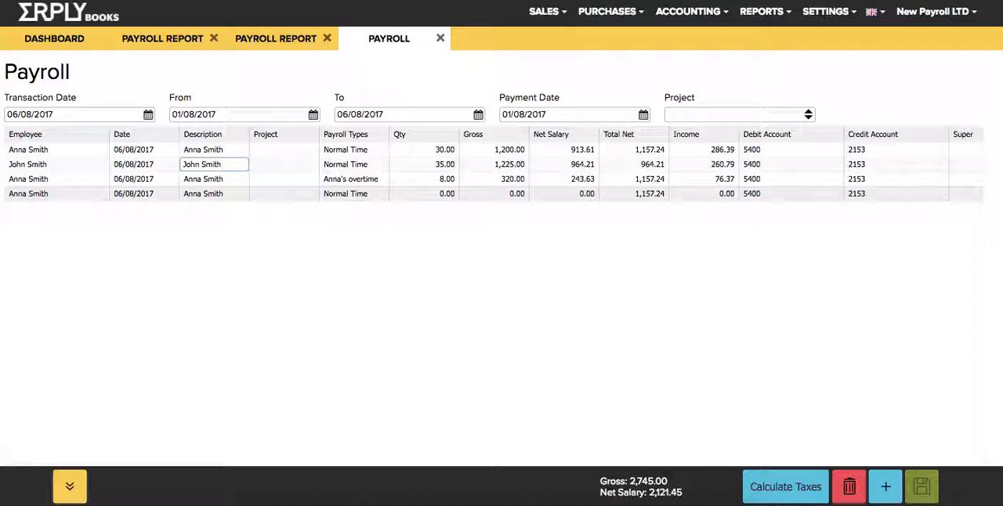
{"action": "key", "text": "Return"}
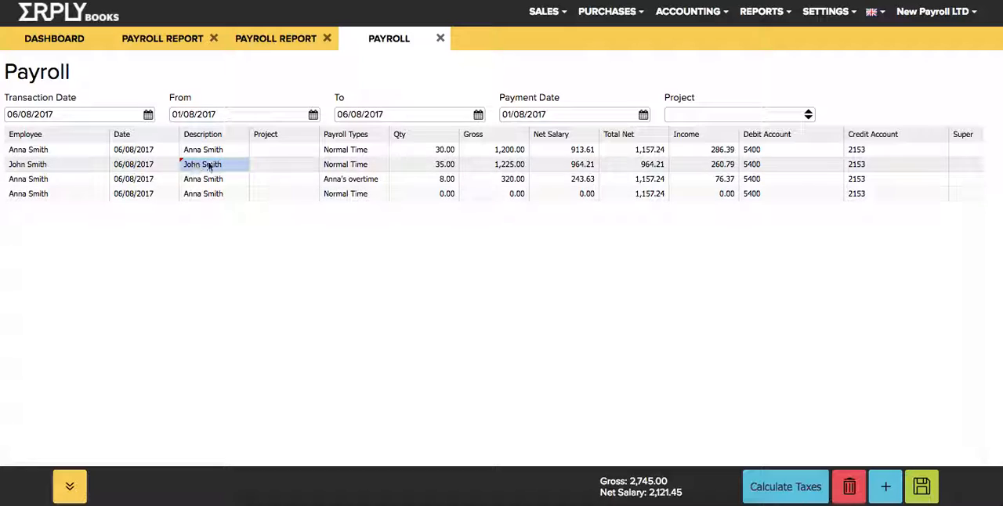
{"action": "left_click", "coordinate": [922, 487]}
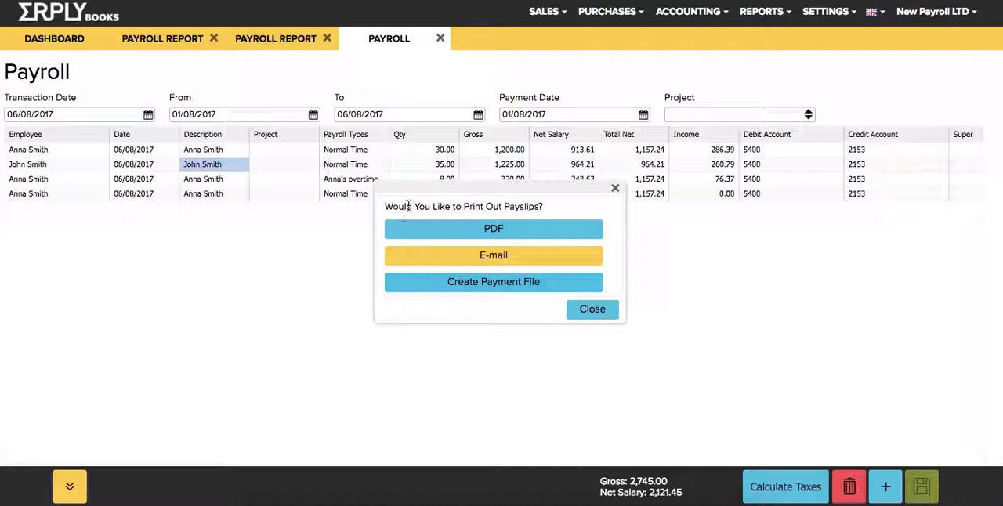
Start creating a payment file and enter NAB as the organisation's bank name together with its bank account number.
{"action": "left_click", "coordinate": [434, 284]}
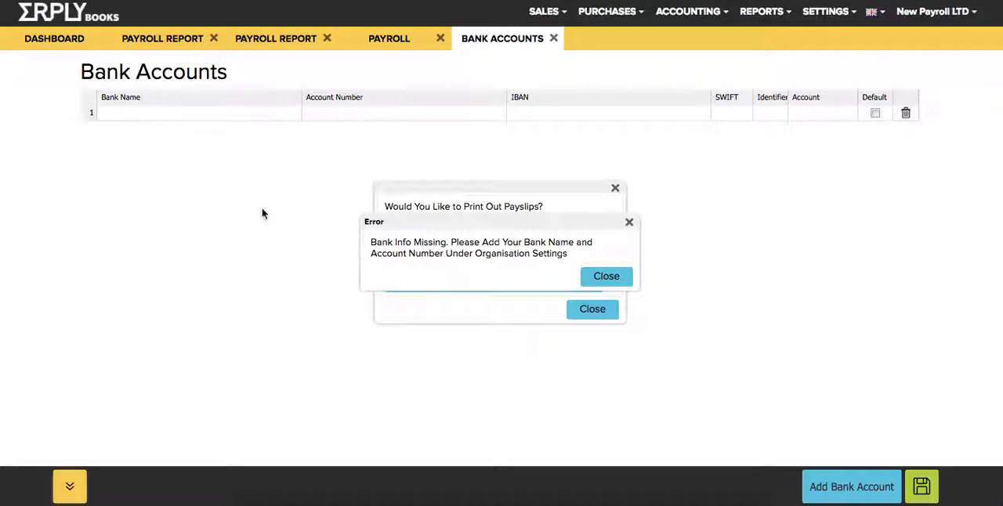
{"action": "left_click", "coordinate": [162, 112]}
{"action": "left_click", "coordinate": [162, 112]}
{"action": "type", "text": "NAB"}
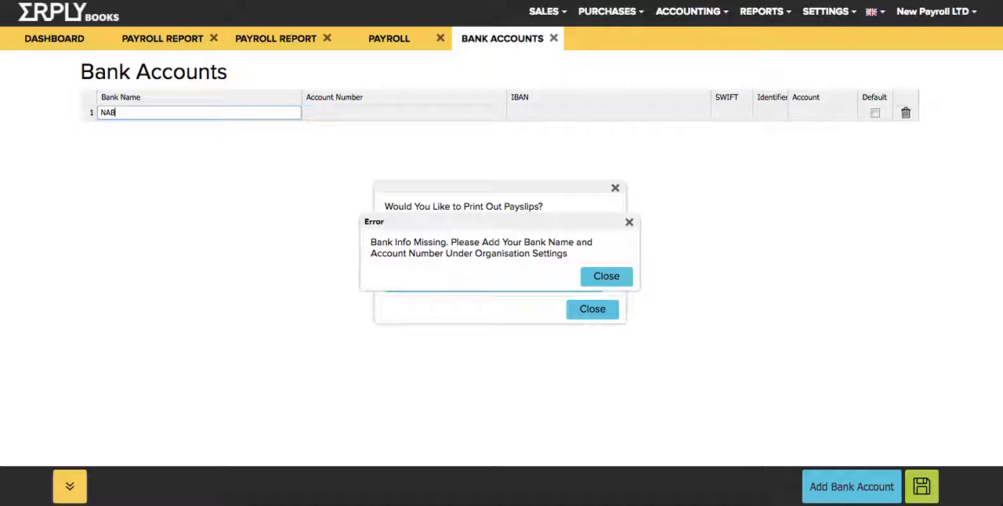
{"action": "key", "text": "Tab"}
{"action": "type", "text": "E"}
{"action": "type", "text": "rnlkne"}
{"action": "key", "text": "ctrl+a"}
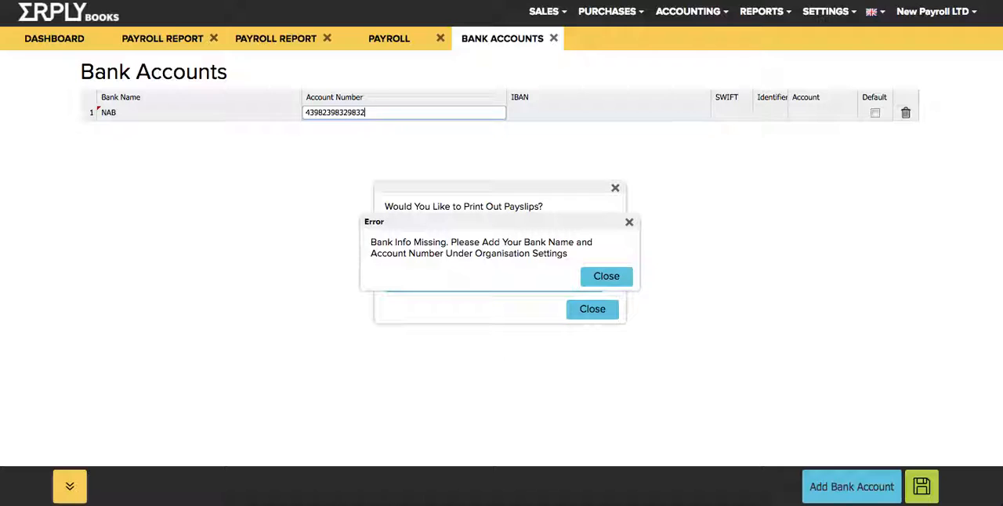
Copy the account number into the bank account's IBAN field and save the bank account.
{"action": "key", "text": "ctrl+a"}
{"action": "key", "text": "Tab"}
{"action": "key", "text": "ctrl+v"}
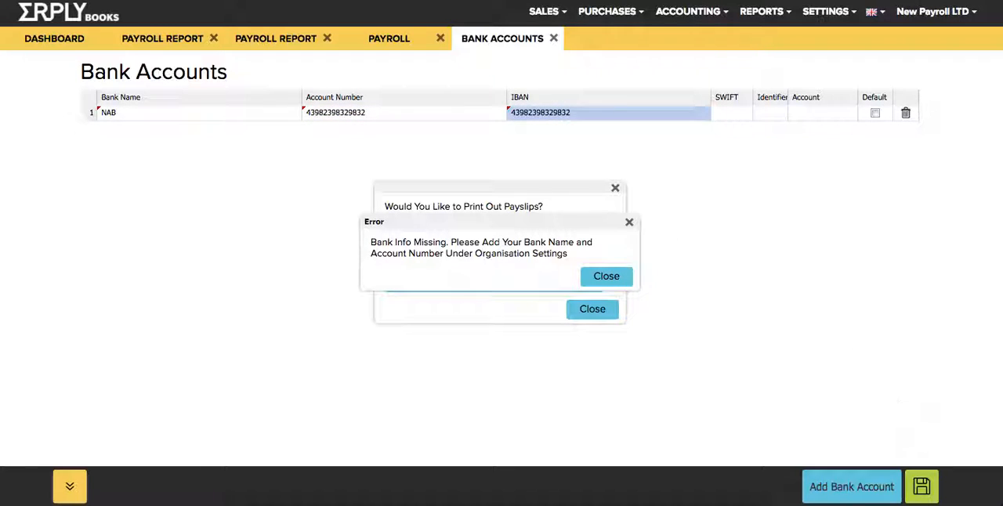
{"action": "left_click", "coordinate": [921, 486]}
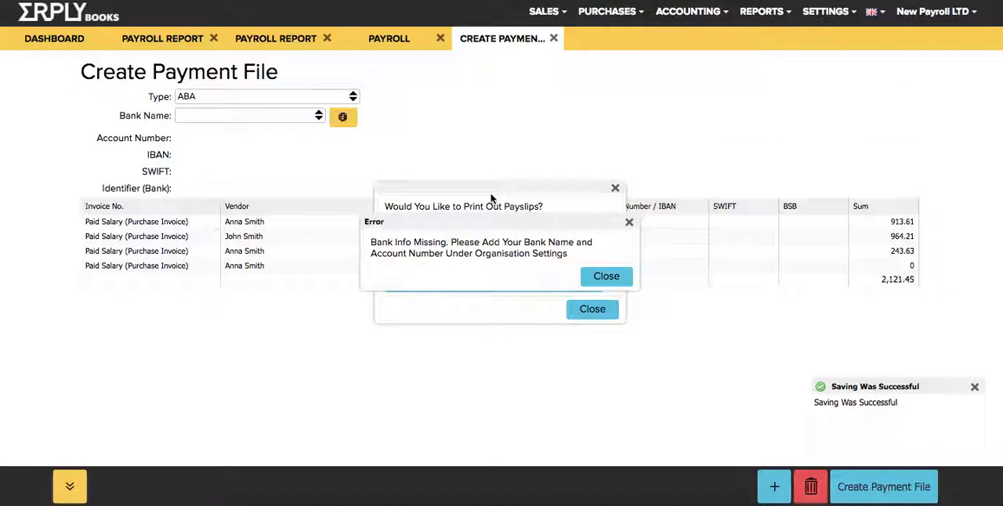
Choose NAB as the paying bank for the ABA file and examine the vendors and account number fields on the payment lines.
{"action": "left_click_drag", "start_coordinate": [528, 187], "coordinate": [700, 38]}
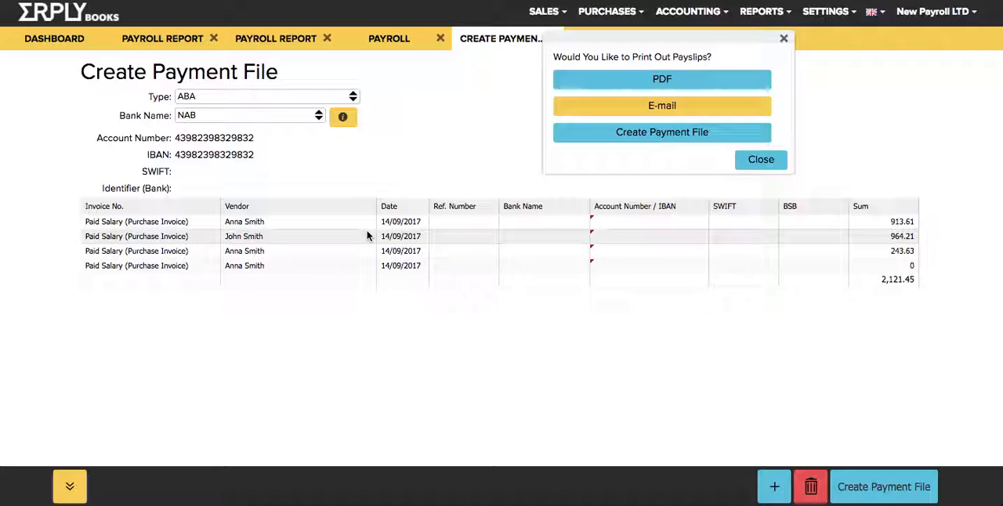
{"action": "left_click", "coordinate": [247, 242]}
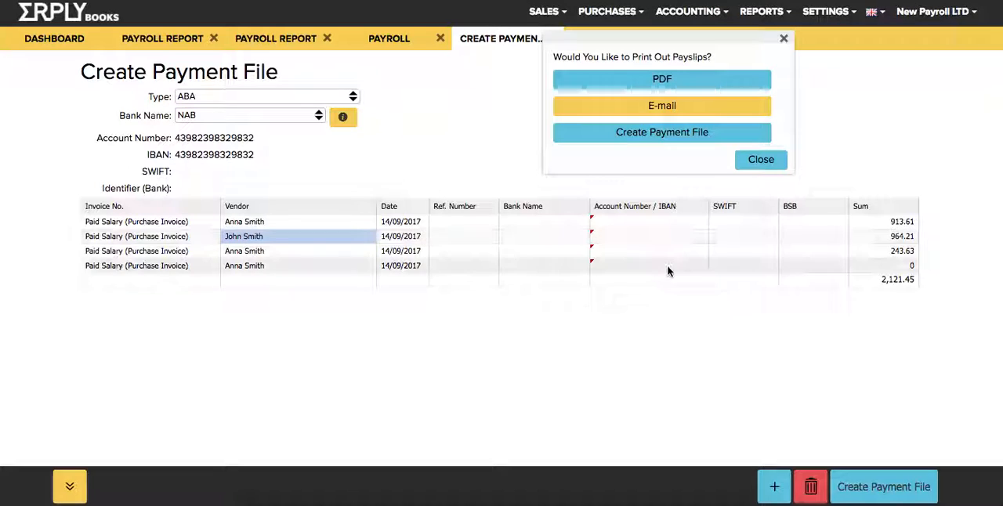
{"action": "left_click", "coordinate": [622, 237]}
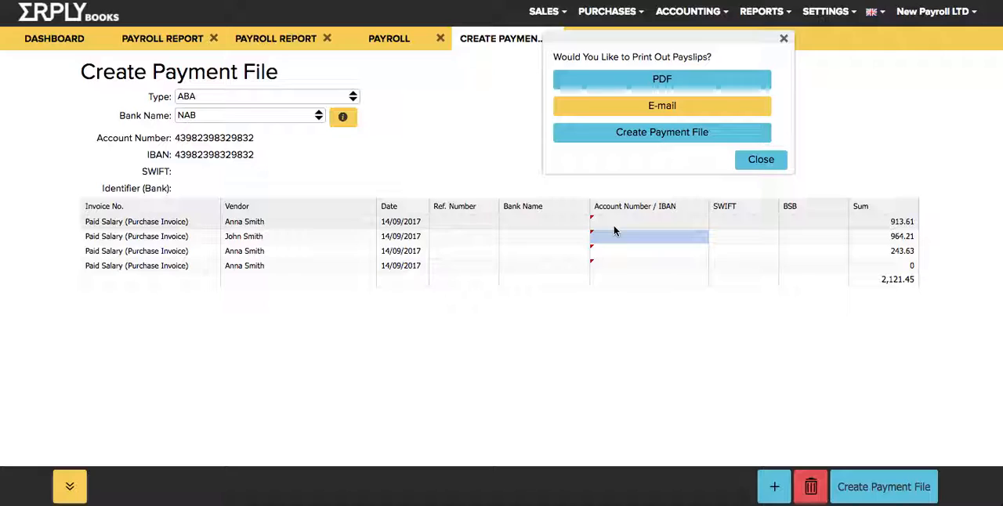
{"action": "left_click", "coordinate": [604, 224]}
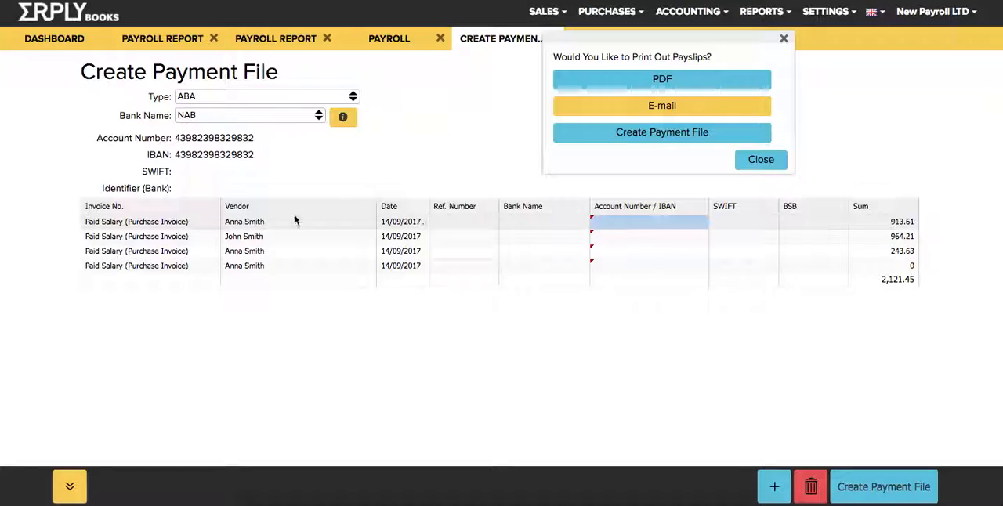
{"action": "left_click", "coordinate": [109, 225]}
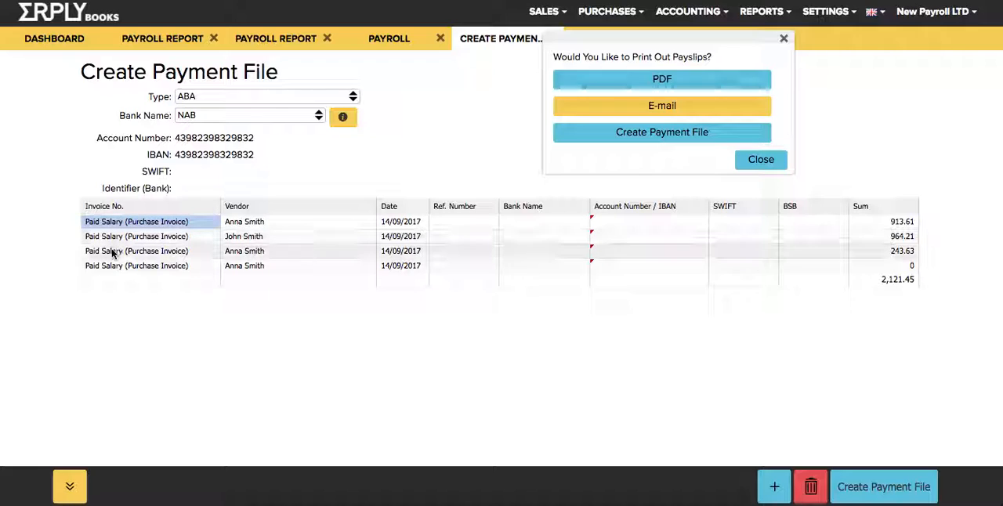
{"action": "left_click", "coordinate": [277, 254]}
{"action": "left_click", "coordinate": [273, 235]}
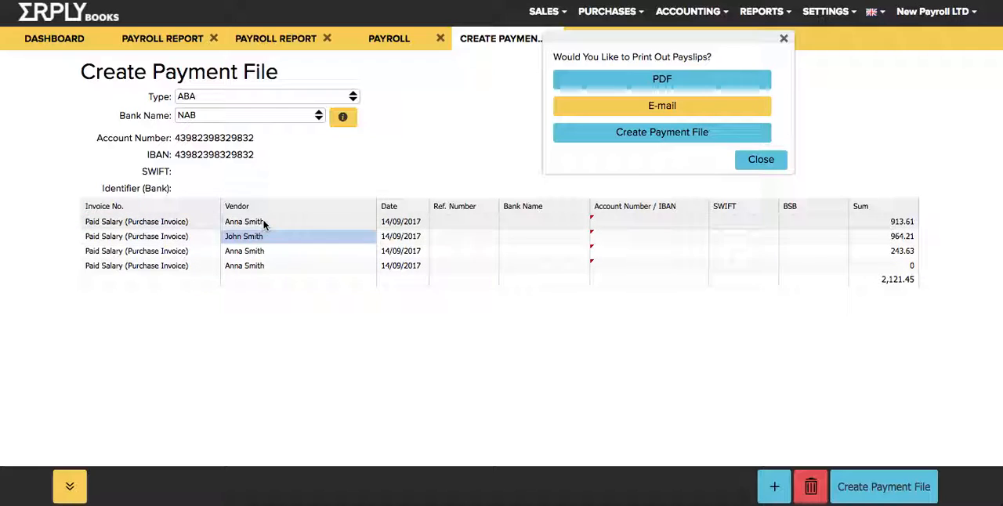
{"action": "left_click", "coordinate": [264, 223]}
{"action": "left_click", "coordinate": [271, 253]}
{"action": "left_click", "coordinate": [261, 267]}
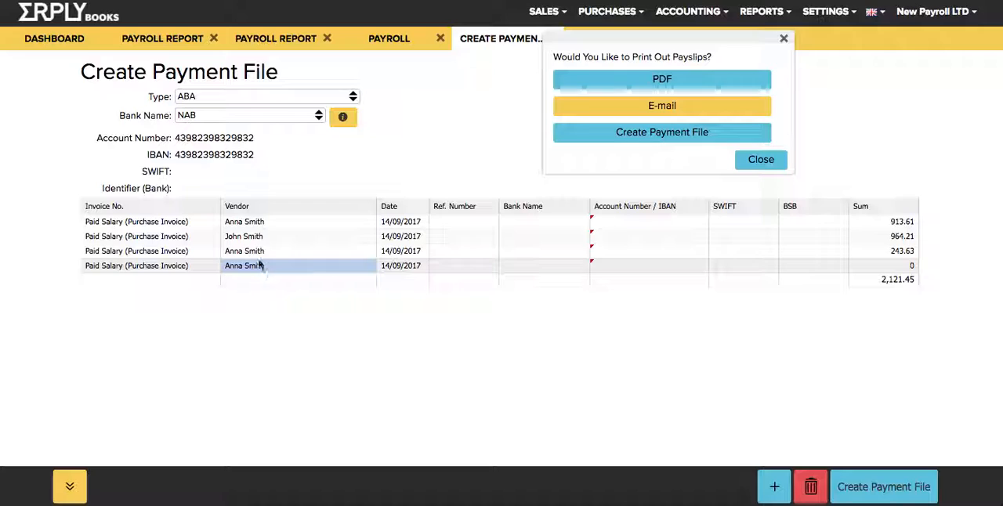
{"action": "left_click", "coordinate": [255, 252]}
{"action": "left_click", "coordinate": [249, 223]}
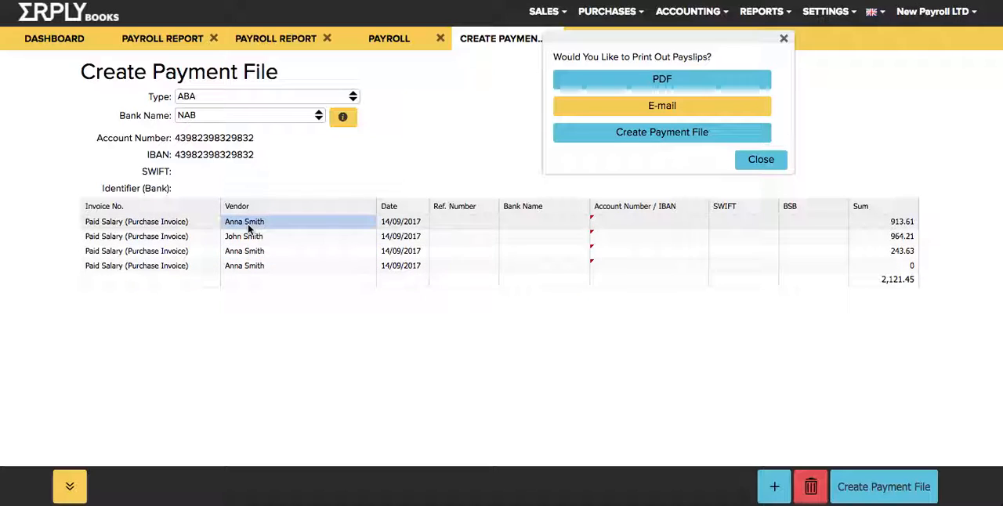
{"action": "left_click", "coordinate": [250, 253]}
{"action": "left_click", "coordinate": [251, 267]}
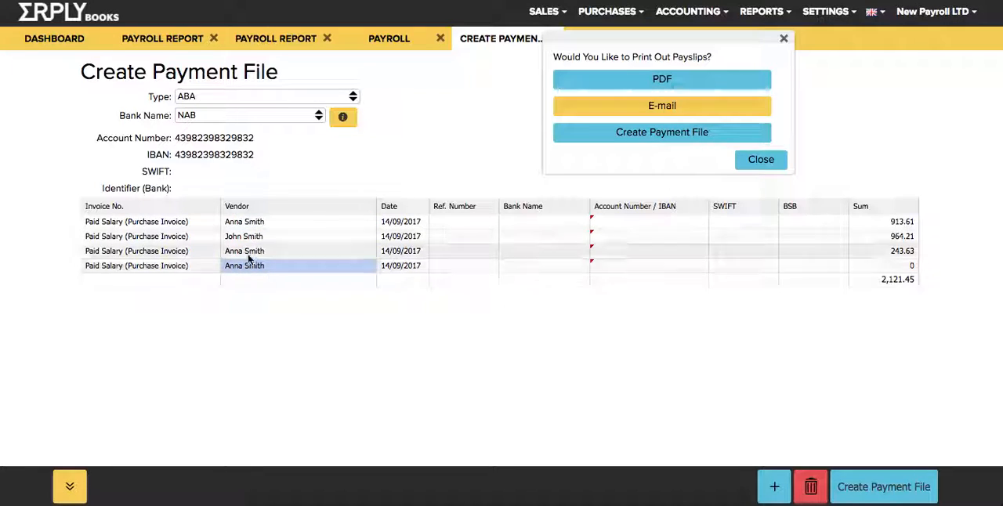
{"action": "left_click", "coordinate": [248, 252]}
{"action": "left_click", "coordinate": [246, 222]}
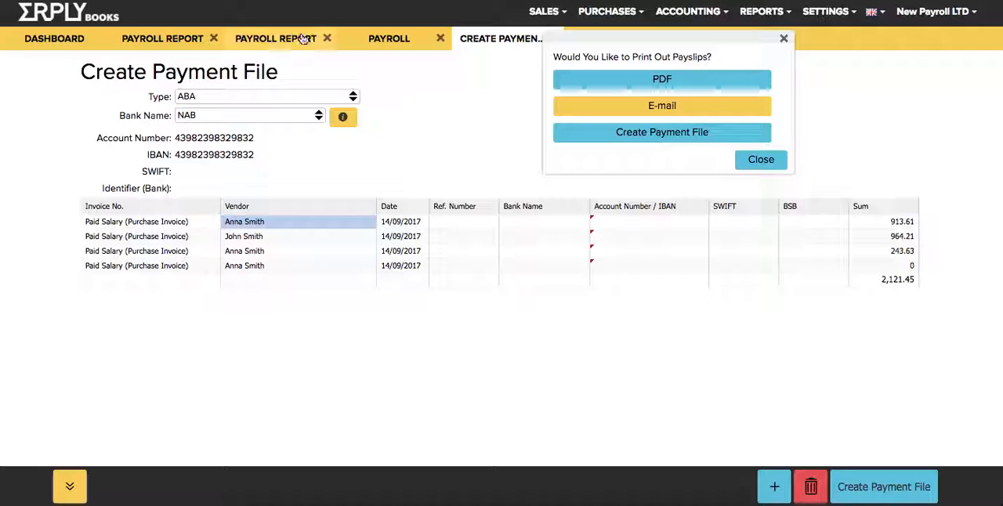
Return to the payrun, dismiss the payslip printing prompt, and close the payrun and payment file pages.
{"action": "left_click", "coordinate": [376, 39]}
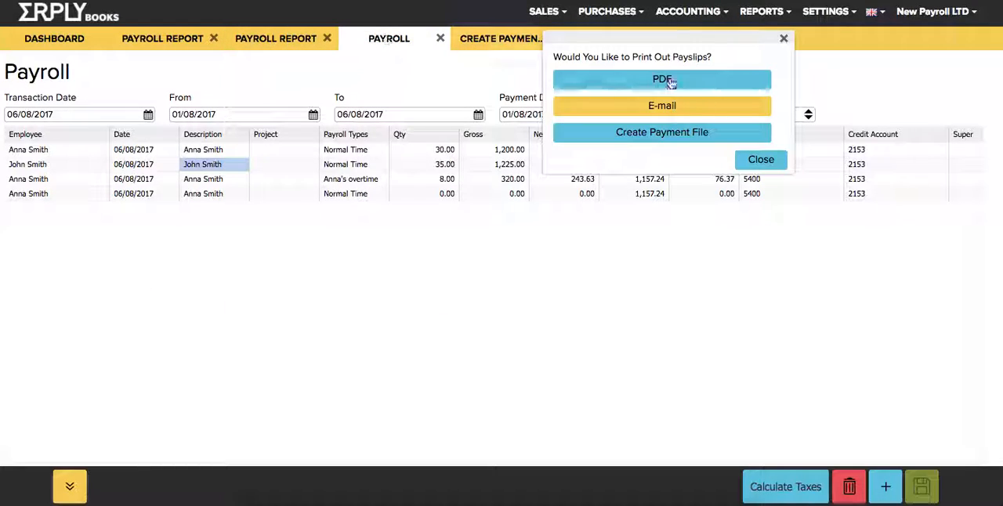
{"action": "left_click", "coordinate": [759, 160]}
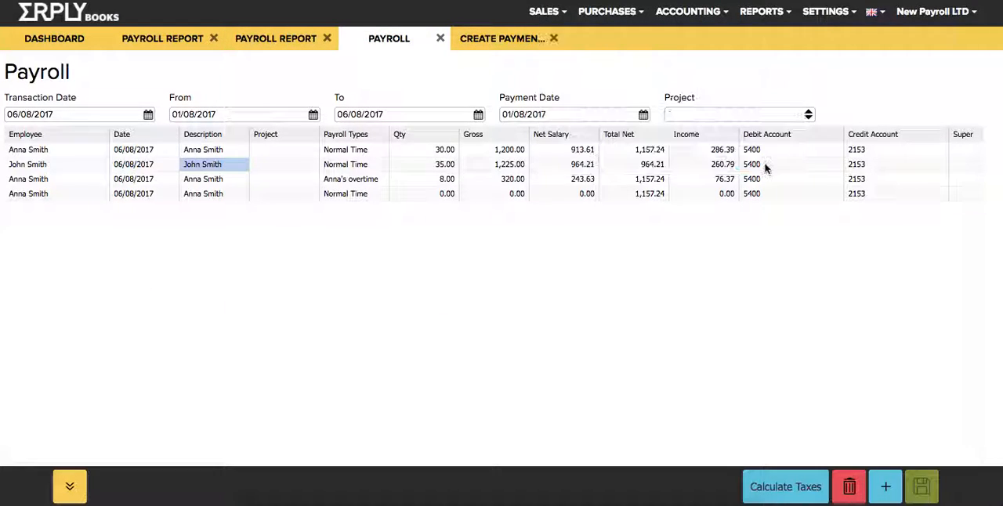
{"action": "left_click", "coordinate": [441, 38]}
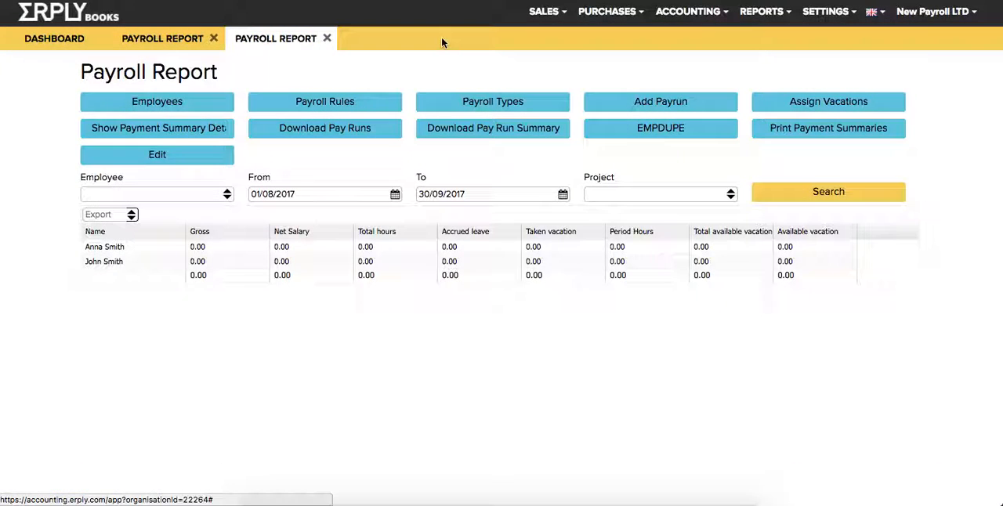
Search the accounting transactions from 13/09/2010 to 30/09/2017.
{"action": "left_click", "coordinate": [670, 17]}
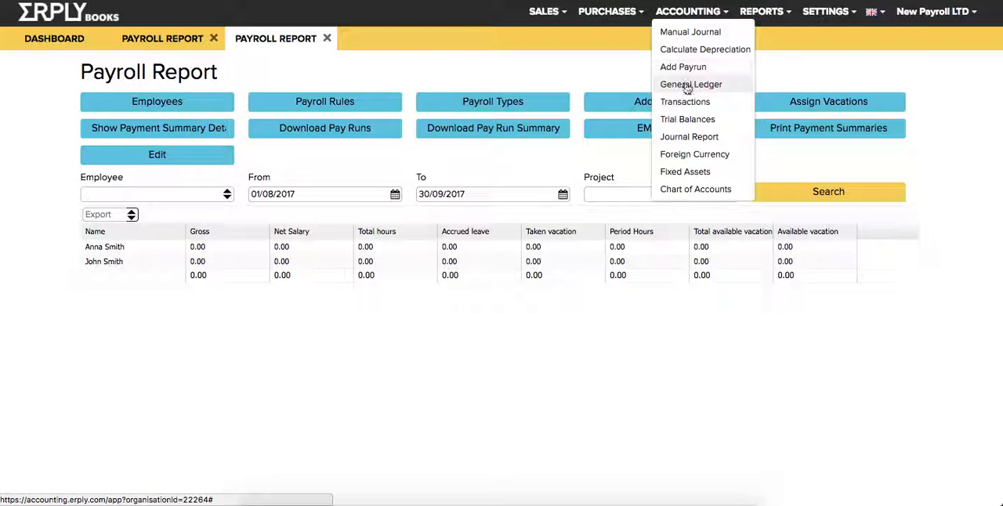
{"action": "left_click", "coordinate": [683, 108]}
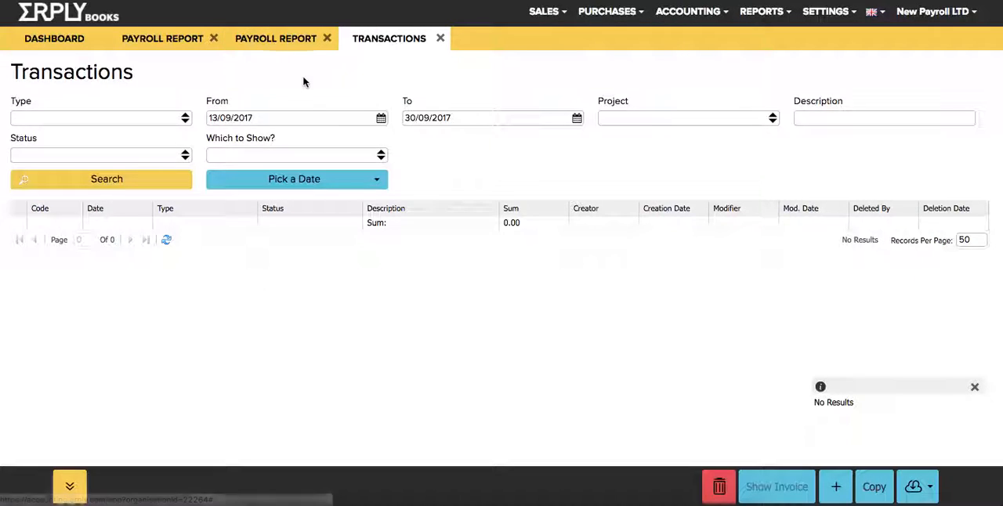
{"action": "left_click", "coordinate": [250, 118]}
{"action": "type", "text": "0"}
{"action": "key", "text": "Return"}
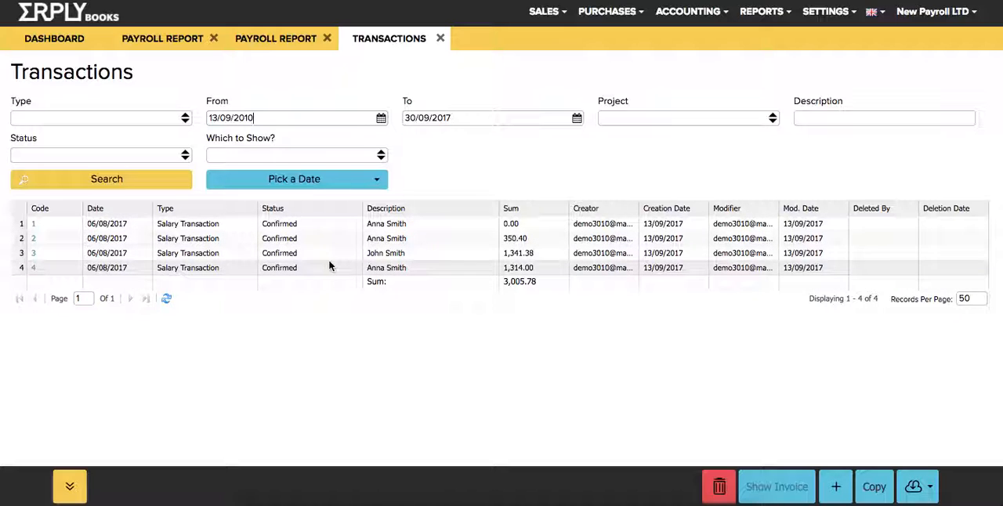
Open the salary transaction with code 4 and examine its payroll liabilities and payroll expenses journal lines.
{"action": "double_click", "coordinate": [293, 266]}
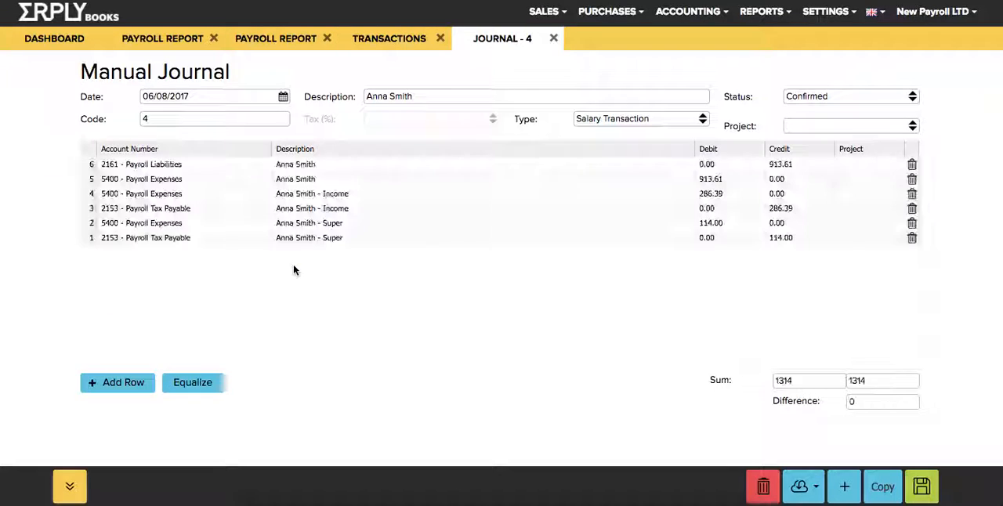
{"action": "left_click", "coordinate": [184, 171]}
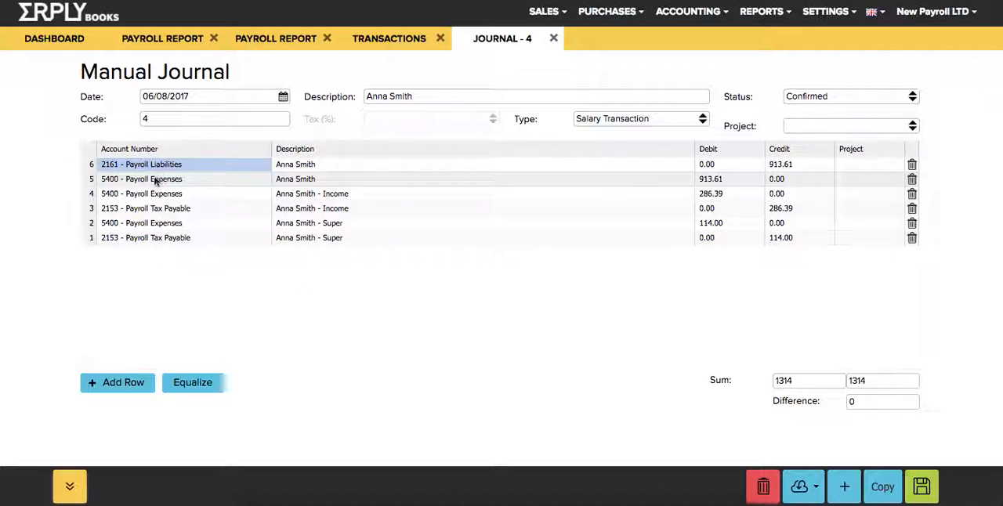
{"action": "left_click", "coordinate": [118, 181]}
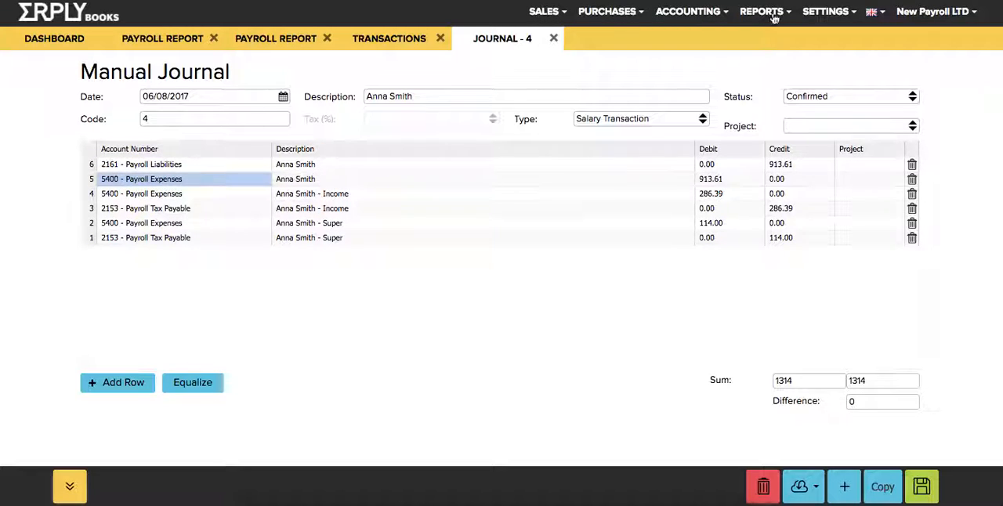
Open the payroll taxes settings and review the debit and credit accounts for income tax and super.
{"action": "left_click", "coordinate": [826, 17]}
{"action": "mouse_move", "coordinate": [856, 154]}
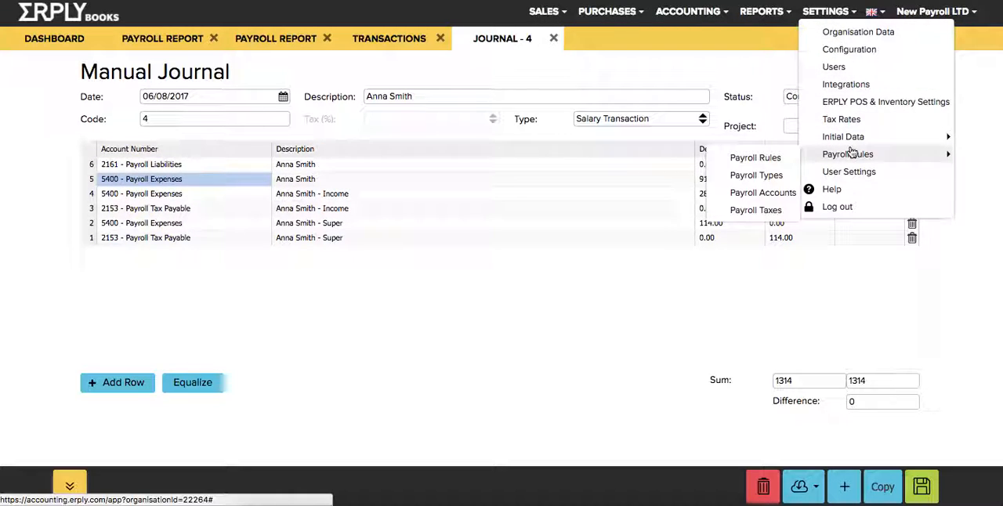
{"action": "left_click", "coordinate": [752, 210]}
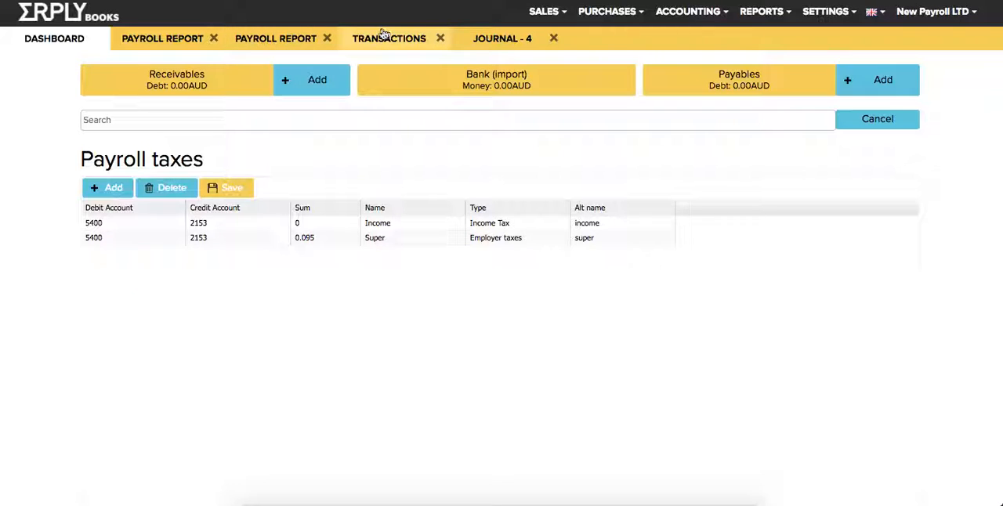
Refresh the payroll report for 01/08/2017 to 30/09/2017 and examine the employees' pay, hours and leave columns.
{"action": "left_click", "coordinate": [352, 42]}
{"action": "left_click", "coordinate": [261, 48]}
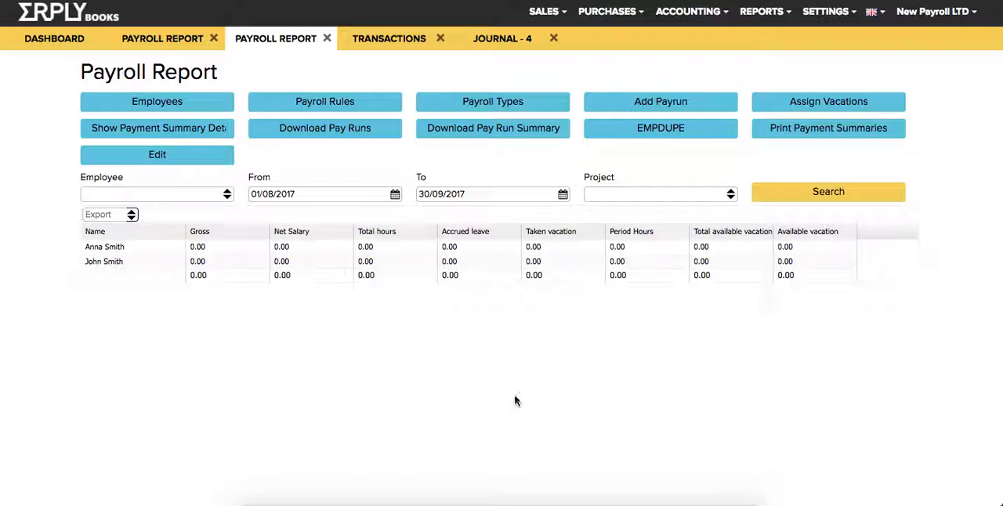
{"action": "left_click", "coordinate": [771, 194]}
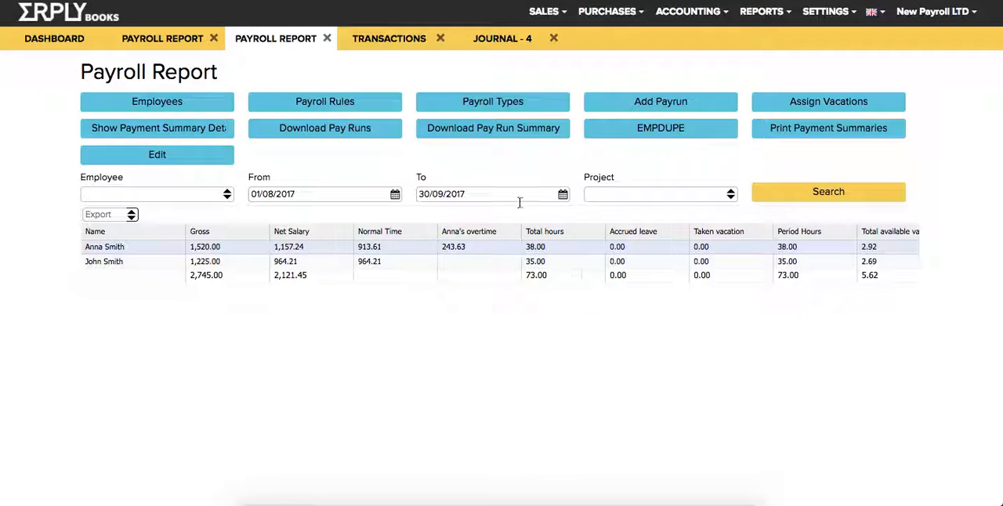
{"action": "scroll", "coordinate": [570, 247], "scroll_direction": "right", "scroll_amount": 2}
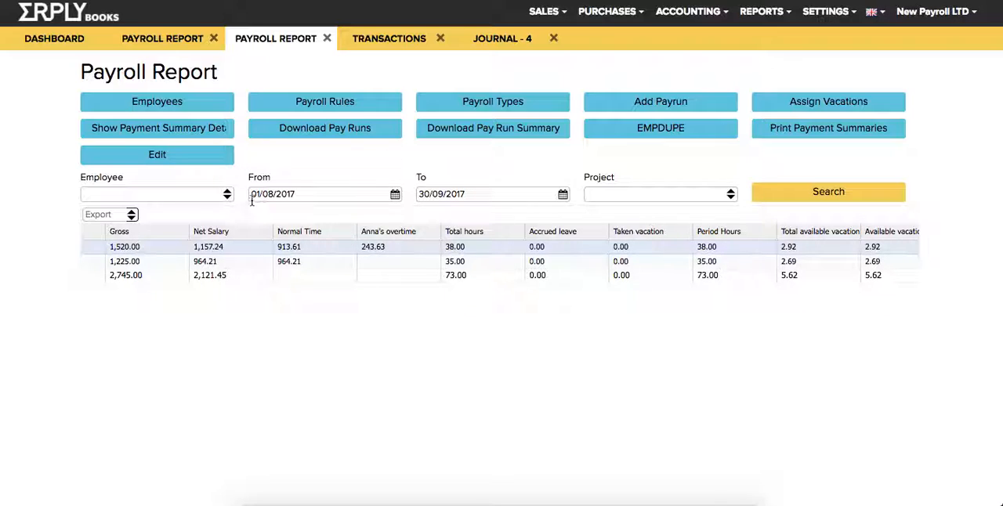
{"action": "scroll", "coordinate": [670, 244], "scroll_direction": "right", "scroll_amount": 2}
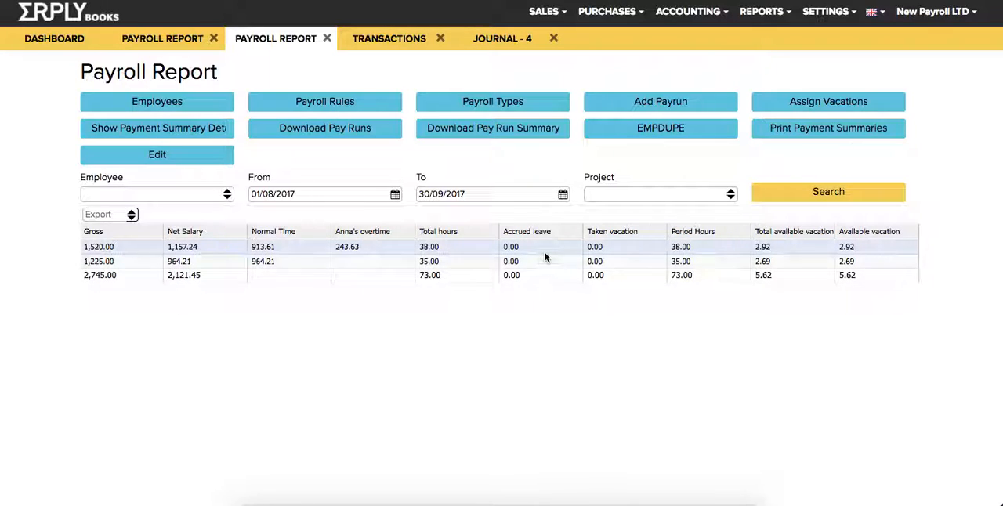
{"action": "scroll", "coordinate": [544, 257], "scroll_direction": "left", "scroll_amount": 5}
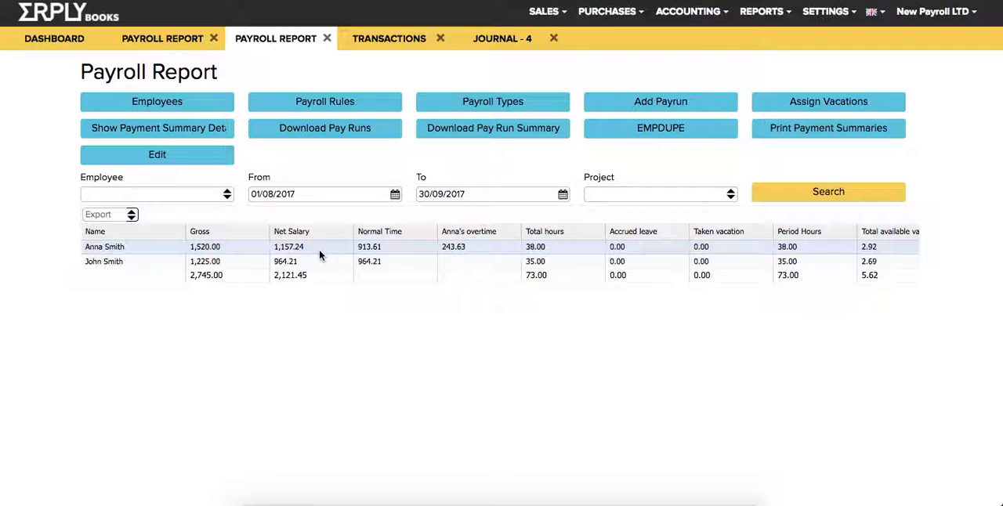
Open the first employee's salary transactions from the report, select all three, print them as a payslip PDF and open the file.
{"action": "double_click", "coordinate": [174, 251]}
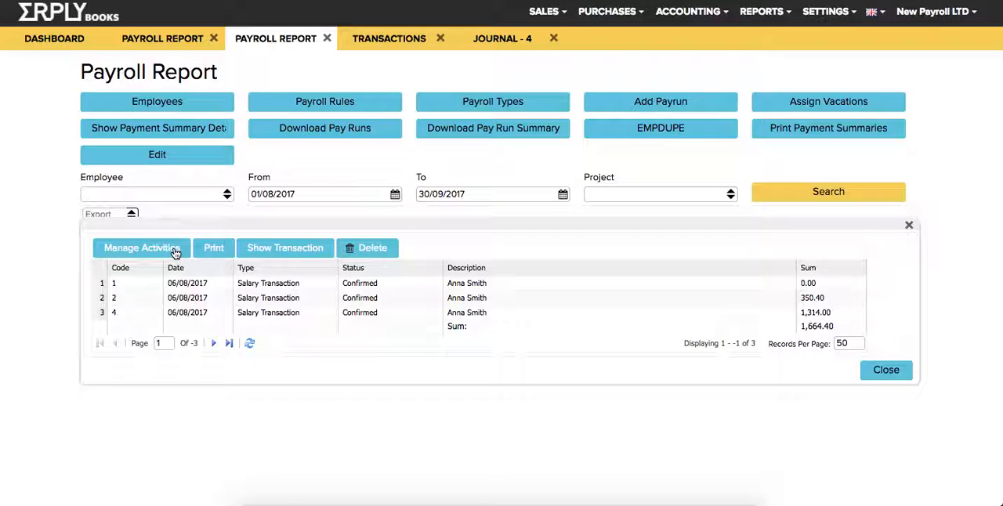
{"action": "left_click", "coordinate": [220, 309]}
{"action": "left_click", "coordinate": [217, 290], "text": "shift"}
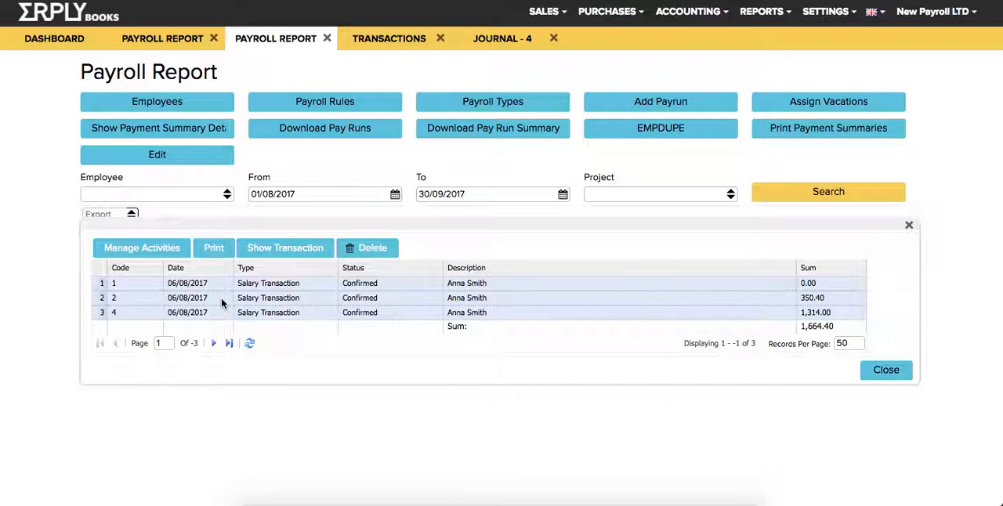
{"action": "left_click", "coordinate": [211, 250]}
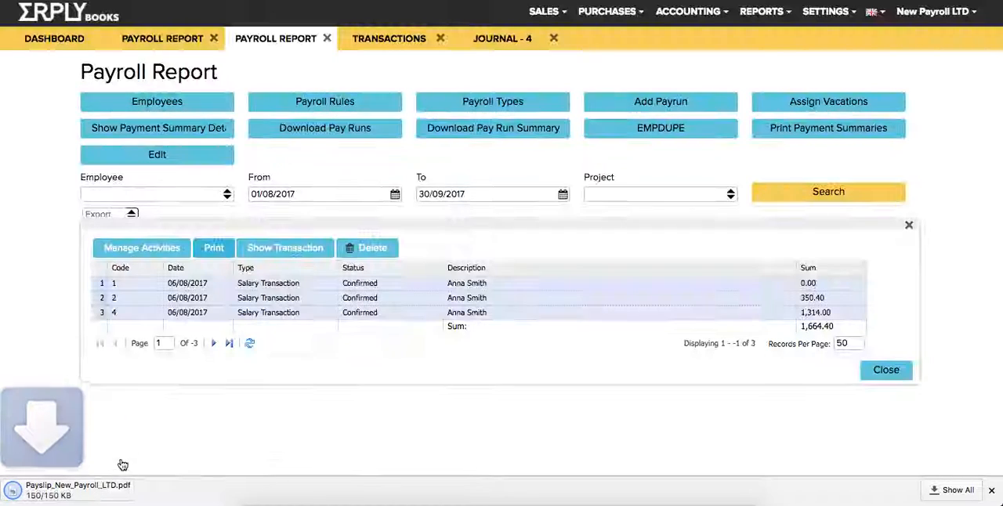
{"action": "left_click", "coordinate": [74, 489]}
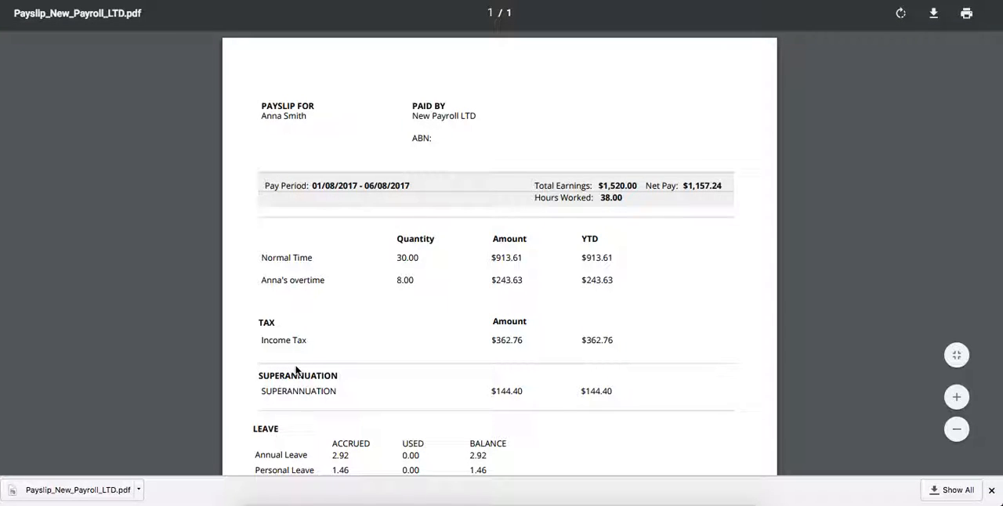
Check the payslip's hours worked and the paying company's name, close the salary transactions list and open the contacts.
{"action": "double_click", "coordinate": [611, 199]}
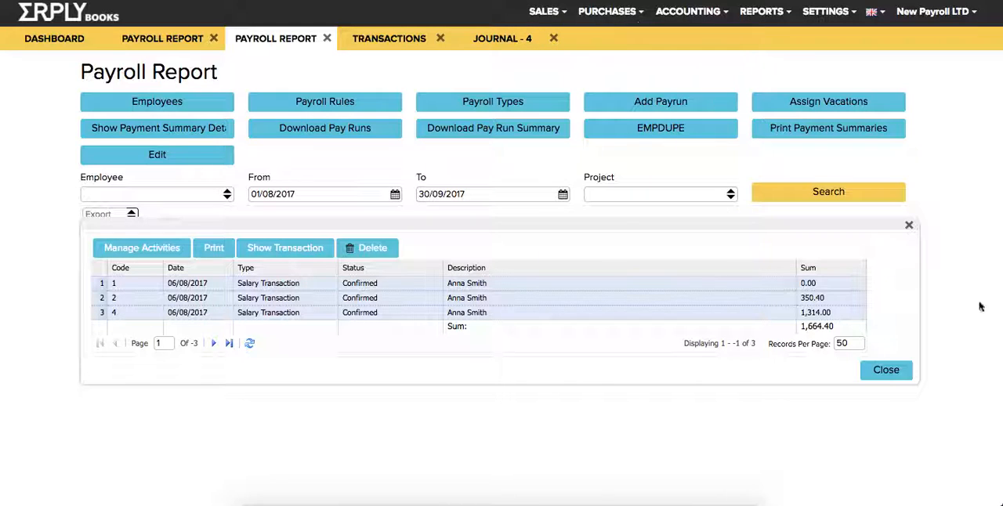
{"action": "left_click", "coordinate": [886, 370]}
{"action": "left_click", "coordinate": [607, 11]}
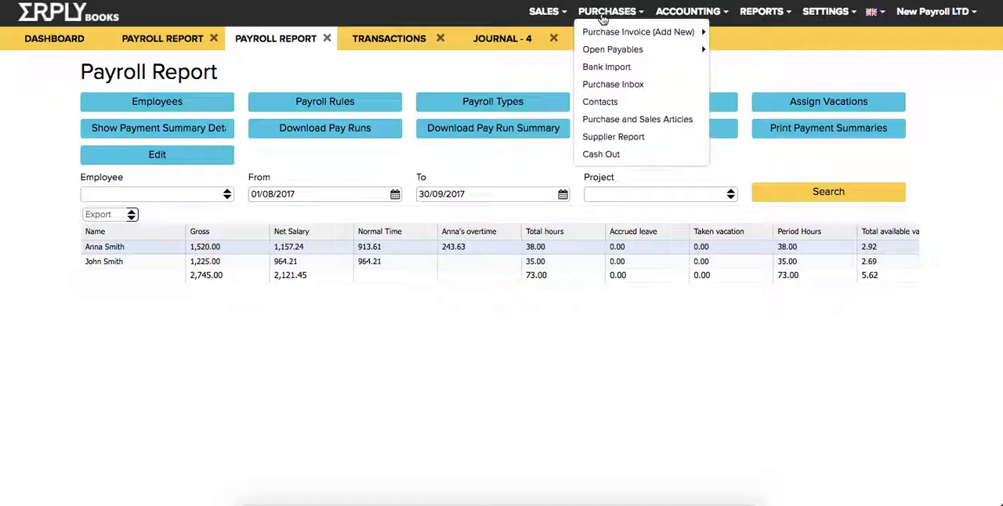
{"action": "left_click", "coordinate": [599, 101]}
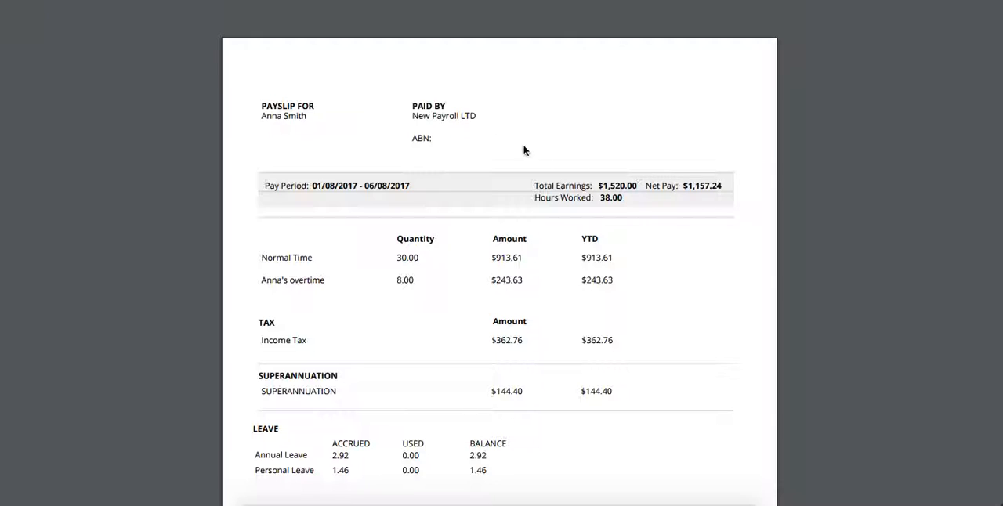
{"action": "left_click_drag", "start_coordinate": [413, 116], "coordinate": [482, 117]}
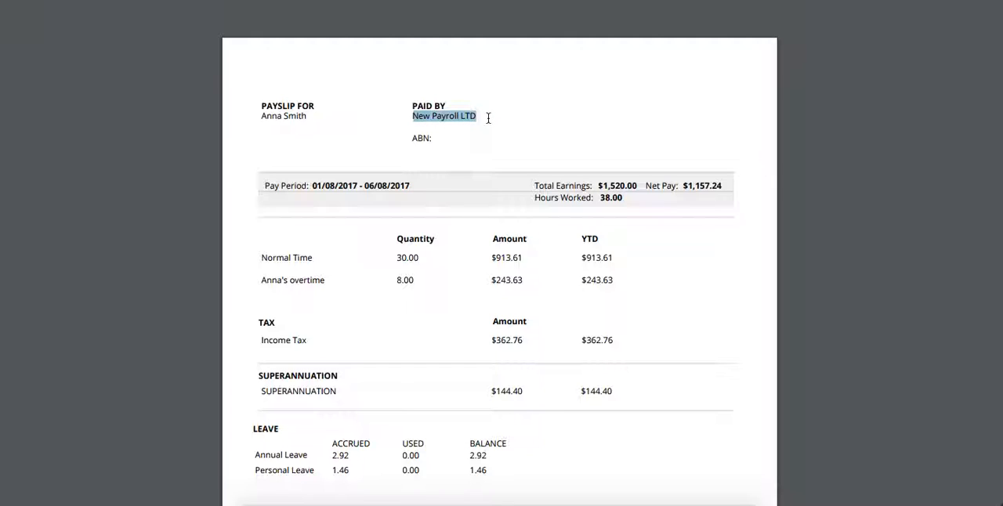
{"action": "left_click", "coordinate": [488, 117]}
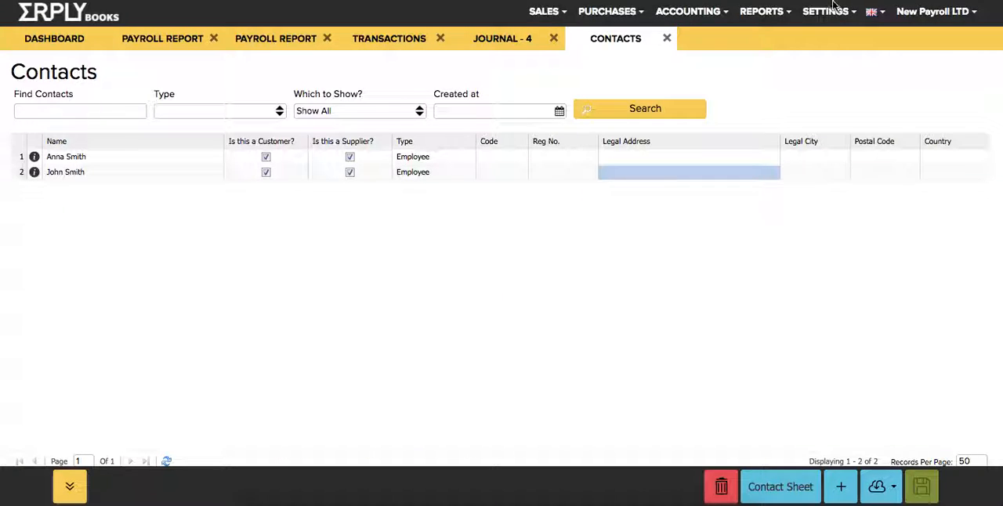
Open the organisation data and review the company's details, including the organisation code field.
{"action": "left_click", "coordinate": [832, 10]}
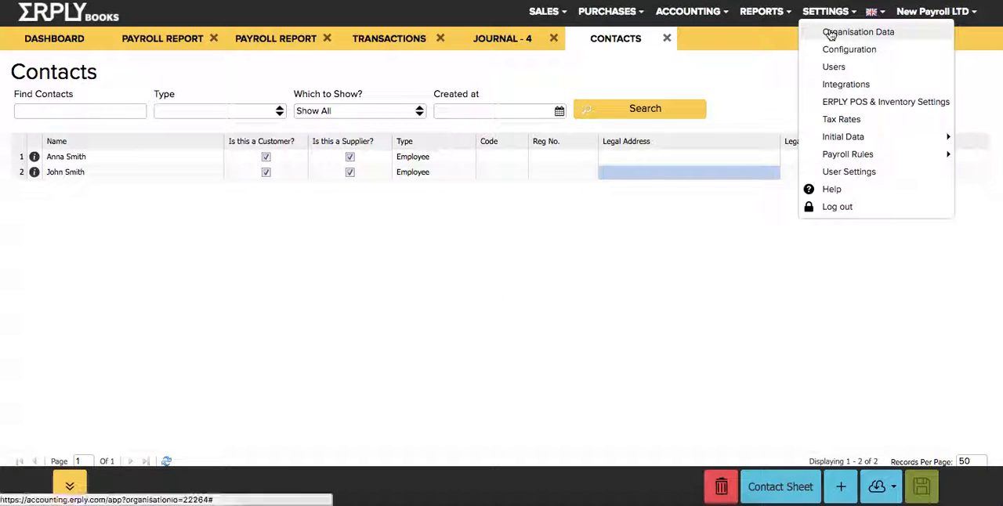
{"action": "left_click", "coordinate": [831, 34]}
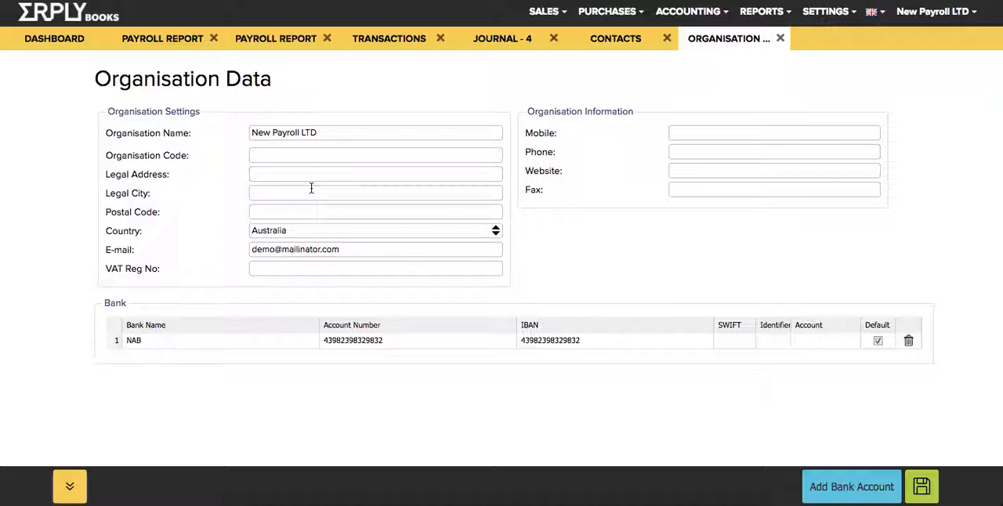
{"action": "left_click", "coordinate": [289, 155]}
Close the organisation data, contacts, journal, transactions and both payroll report pages to return to the dashboard.
{"action": "left_click", "coordinate": [781, 37]}
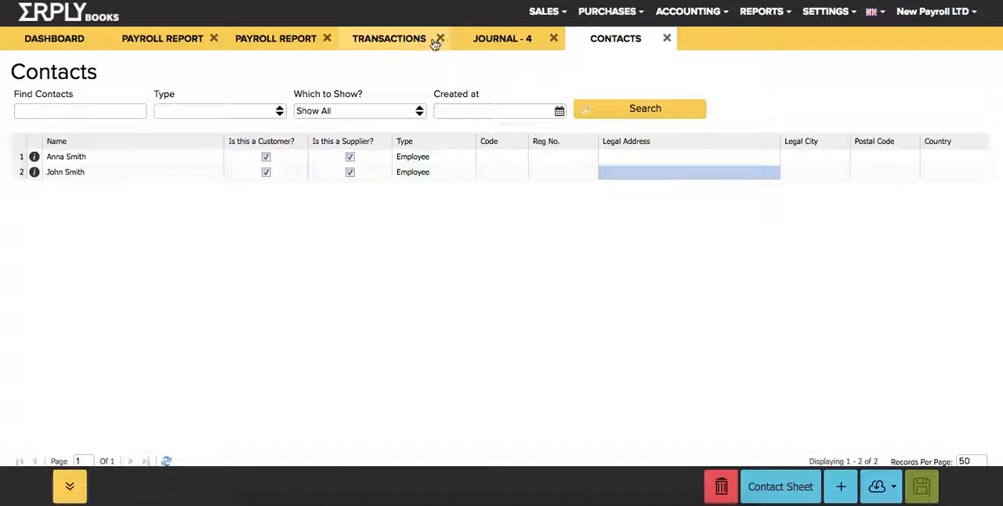
{"action": "triple_click", "coordinate": [441, 39]}
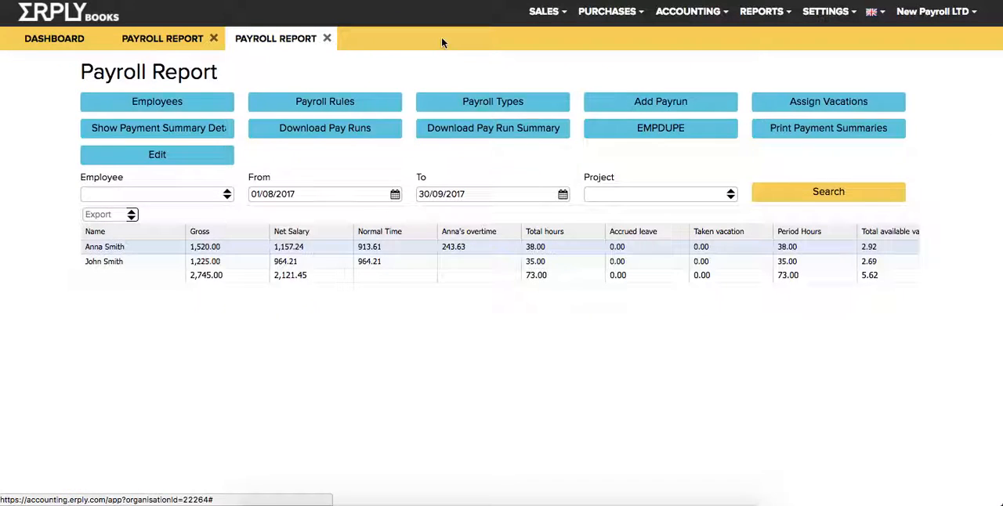
{"action": "left_click", "coordinate": [327, 38]}
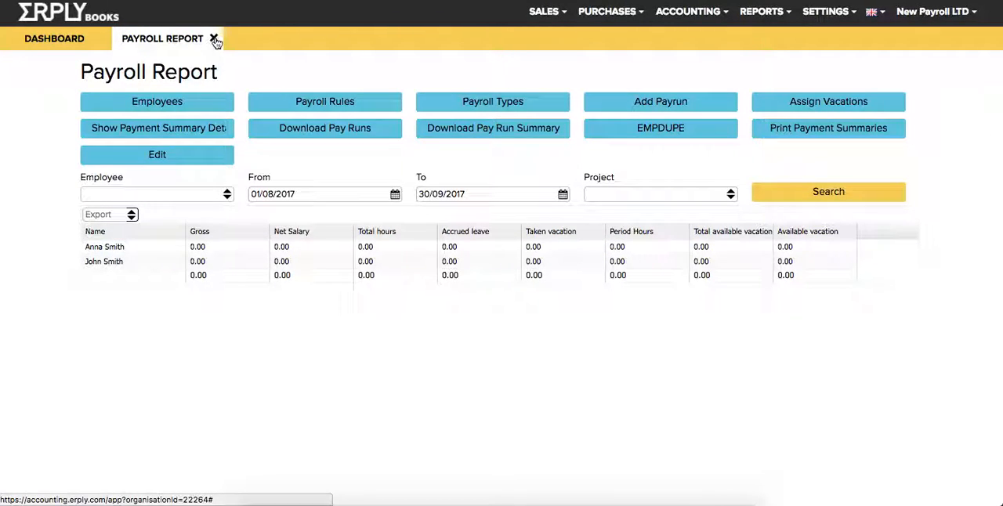
{"action": "left_click", "coordinate": [216, 39]}
{"action": "left_click", "coordinate": [881, 123]}
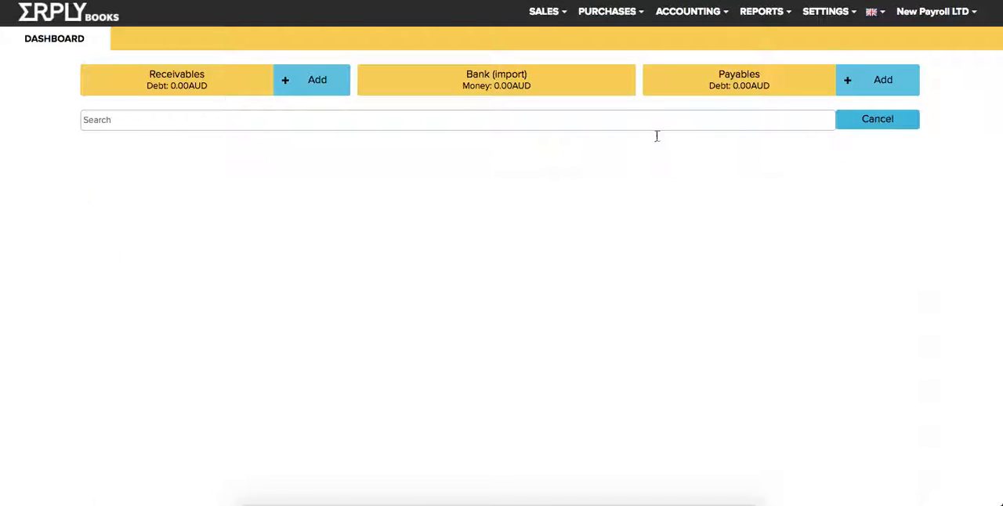
Reopen the payroll report and set its period to 01/08/2017 to 06/08/2017.
{"action": "left_click", "coordinate": [756, 11]}
{"action": "left_click", "coordinate": [784, 207]}
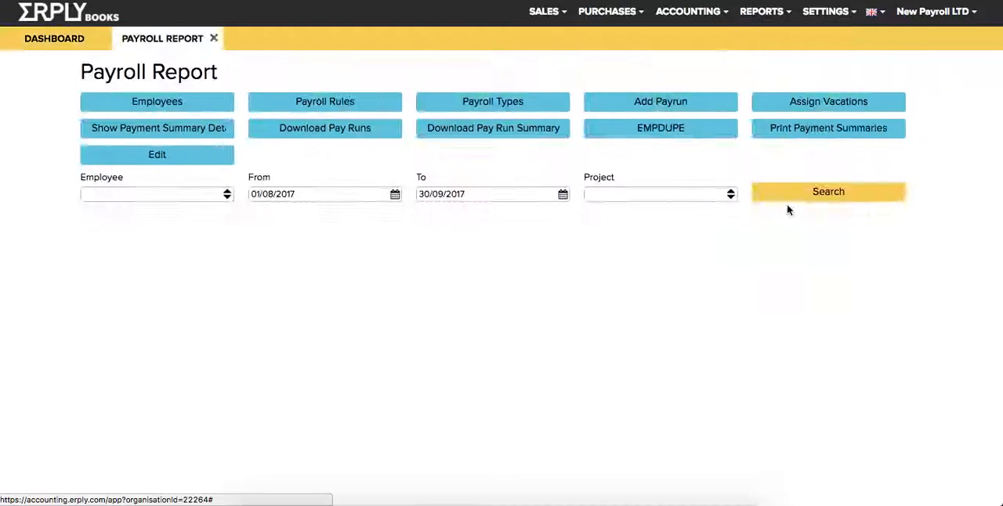
{"action": "triple_click", "coordinate": [467, 193]}
{"action": "type", "text": "0"}
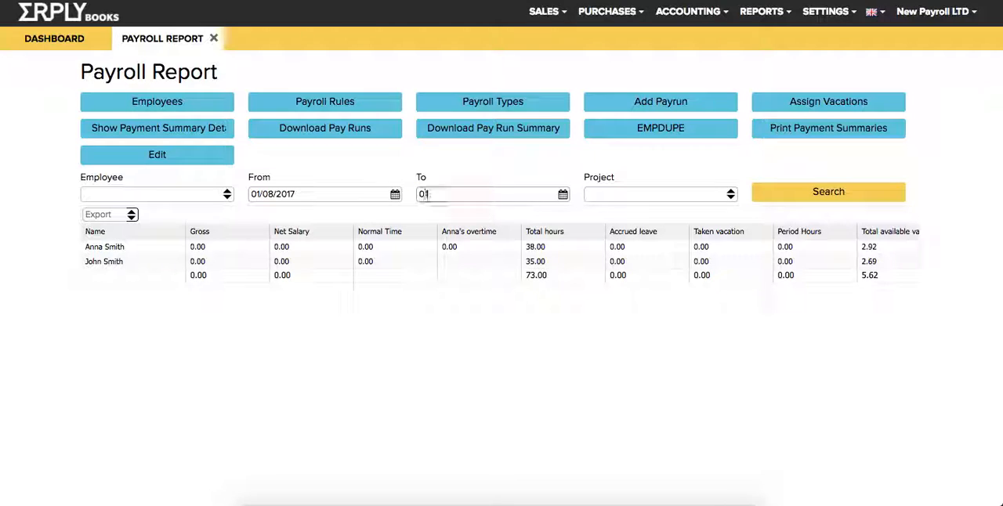
{"action": "type", "text": "6/08/2017"}
{"action": "key", "text": "Tab"}
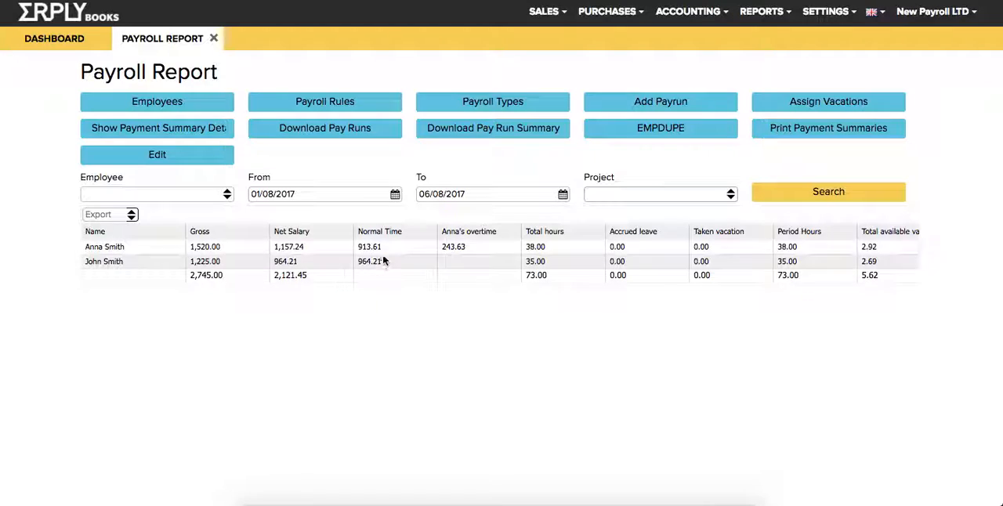
Review the saved payroll entries in edit mode, and open the contacts with the type filter set to Employee.
{"action": "left_click", "coordinate": [133, 157]}
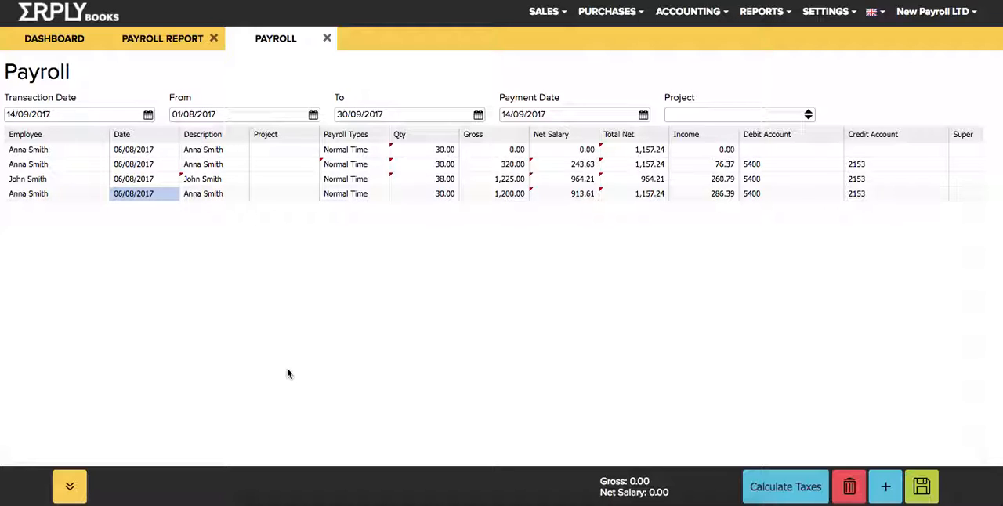
{"action": "left_click", "coordinate": [139, 39]}
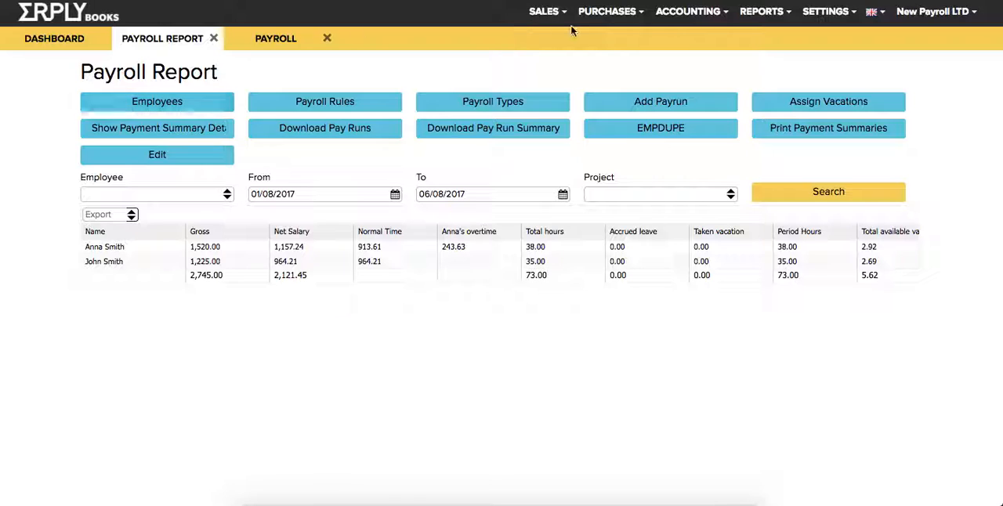
{"action": "left_click", "coordinate": [604, 12]}
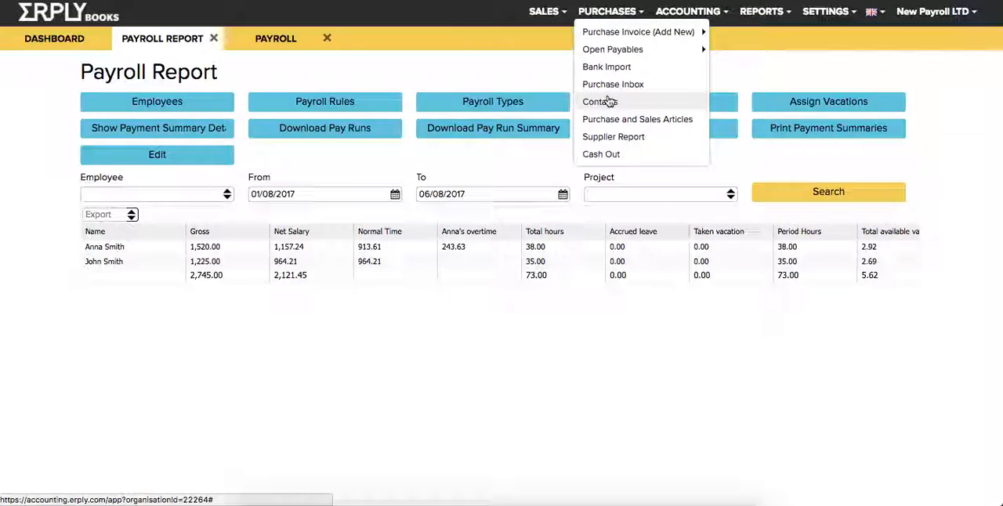
{"action": "left_click", "coordinate": [610, 102]}
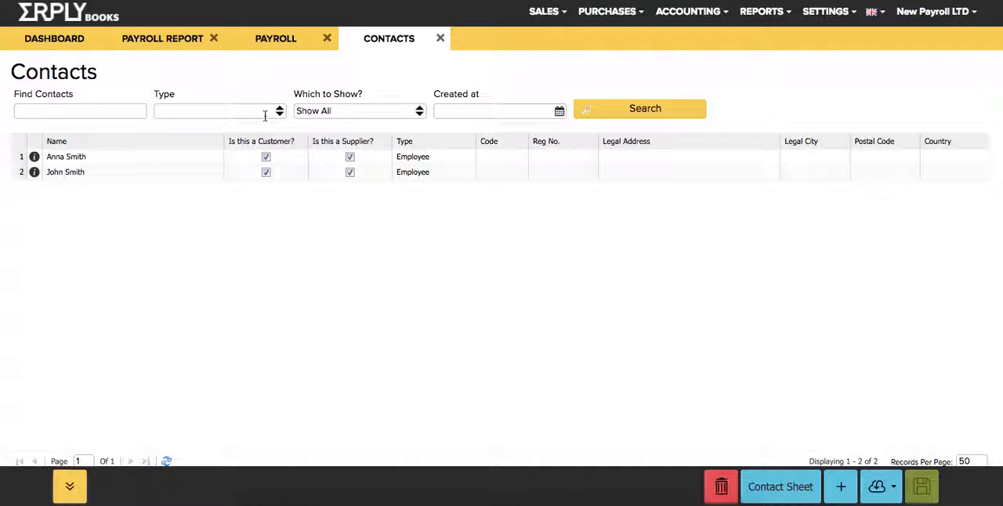
{"action": "left_click", "coordinate": [265, 115]}
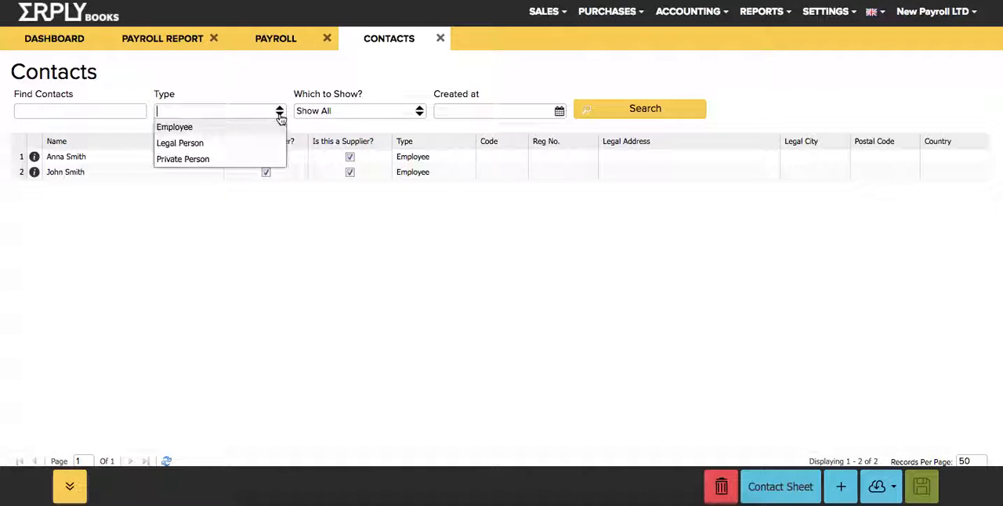
{"action": "left_click", "coordinate": [232, 125]}
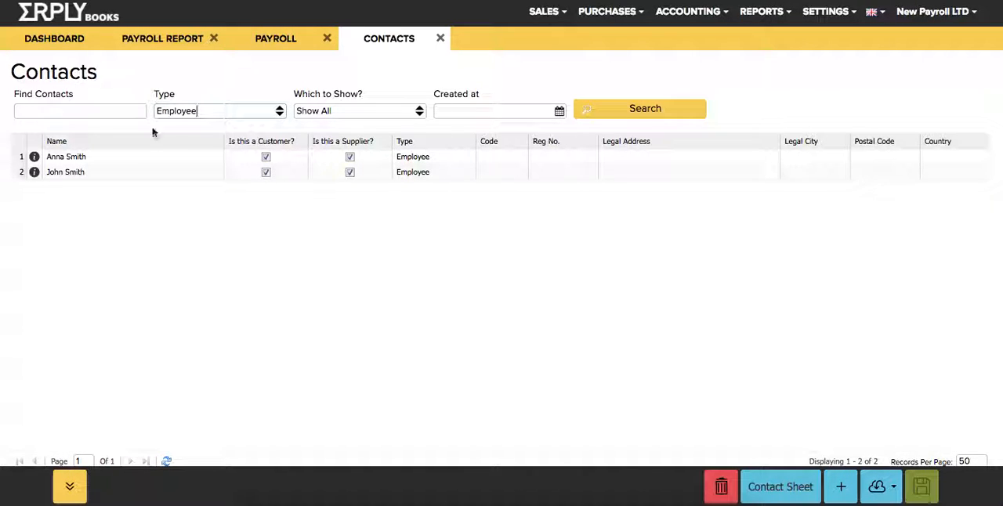
Return to the payroll report and locate the payroll rules in the settings.
{"action": "left_click", "coordinate": [128, 43]}
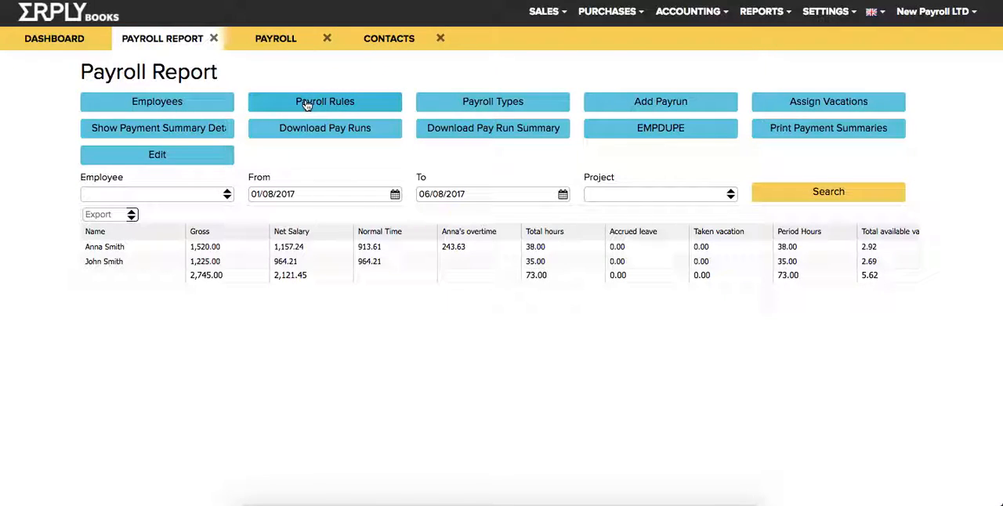
{"action": "left_click", "coordinate": [825, 11]}
{"action": "mouse_move", "coordinate": [846, 155]}
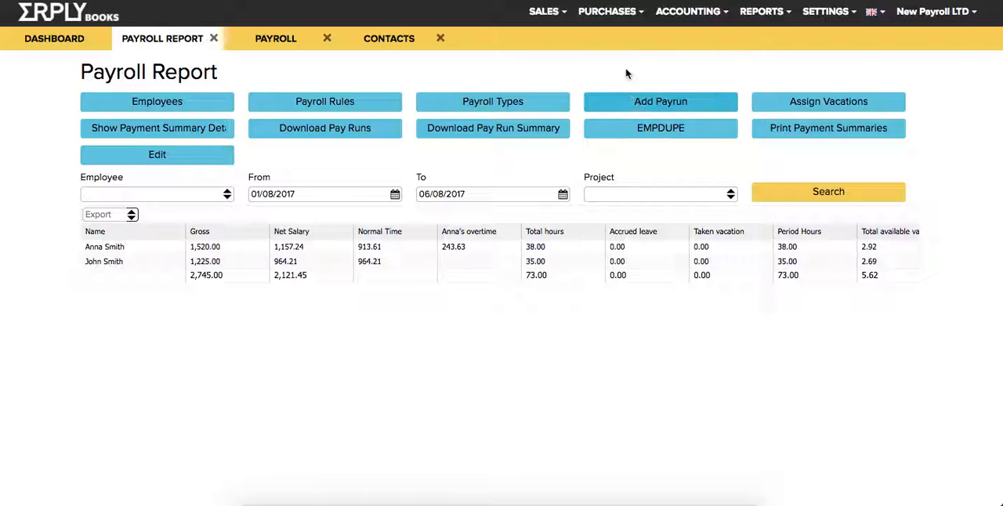
Open the employee leave management, add a leave entry and set its vacation type to Accrued Leave.
{"action": "left_click", "coordinate": [773, 109]}
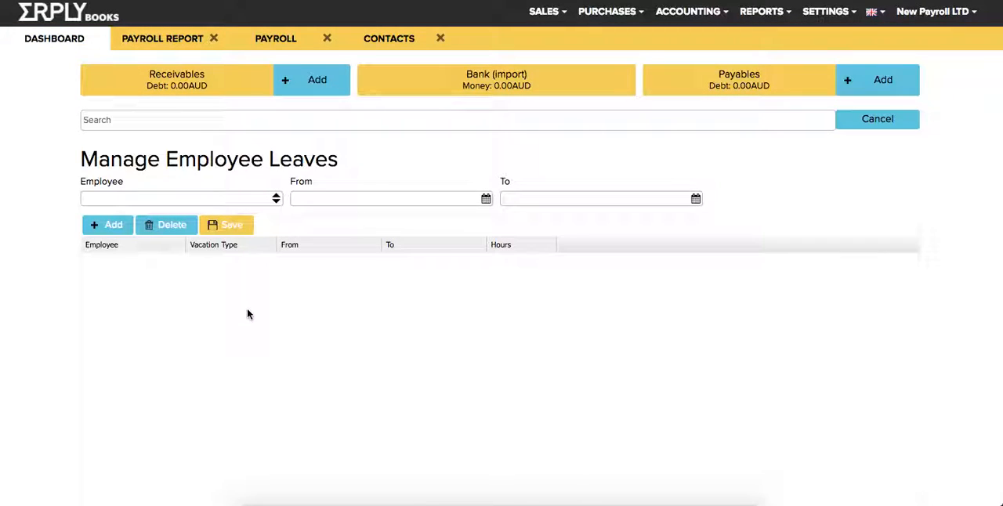
{"action": "left_click", "coordinate": [137, 260]}
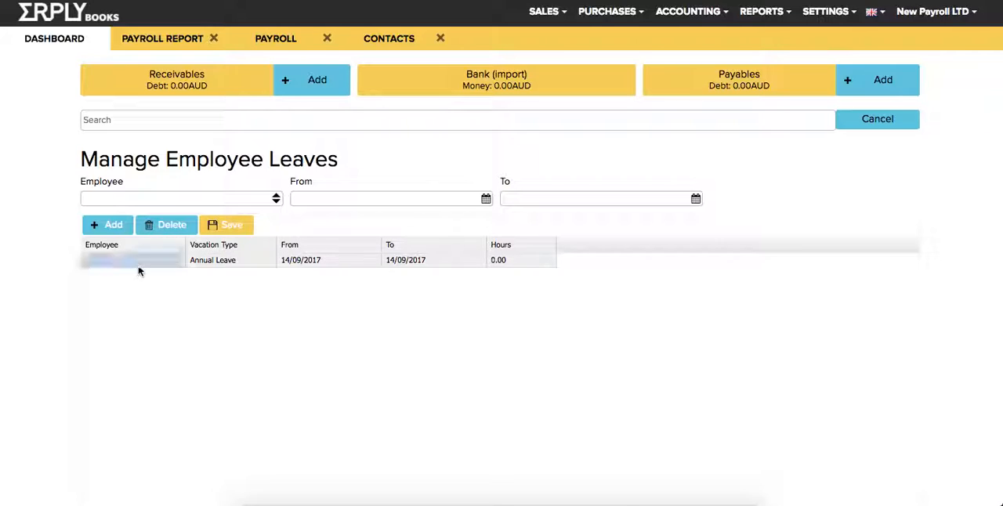
{"action": "left_click", "coordinate": [239, 263]}
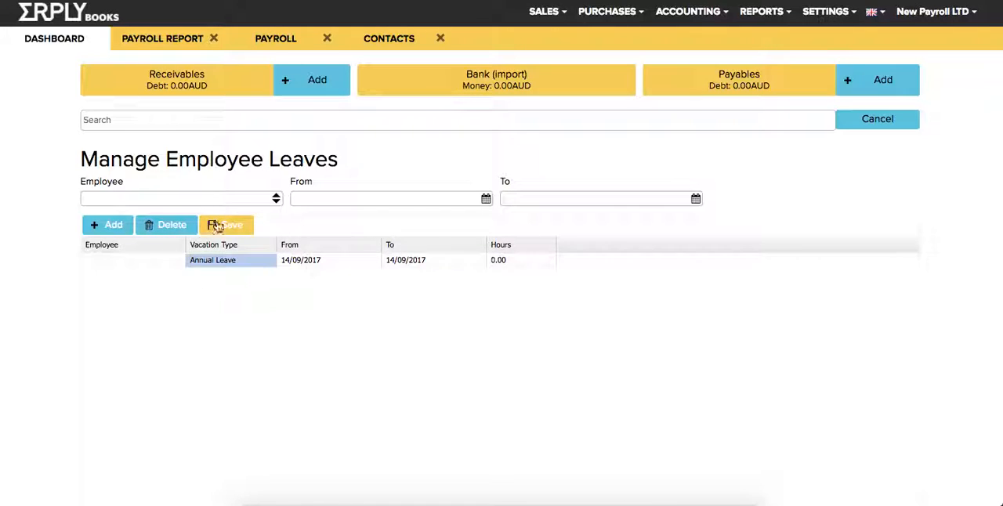
{"action": "left_click", "coordinate": [540, 259]}
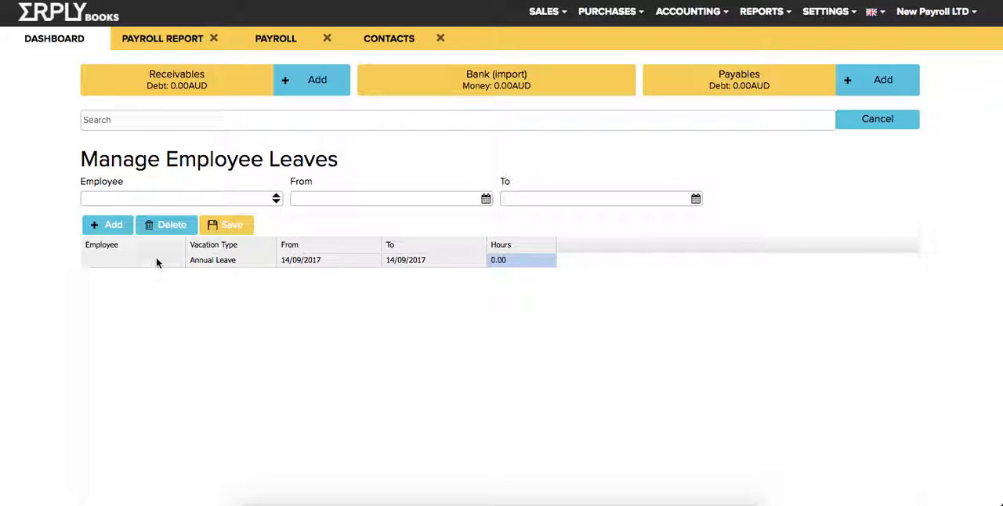
{"action": "left_click", "coordinate": [252, 265]}
{"action": "left_click", "coordinate": [264, 261]}
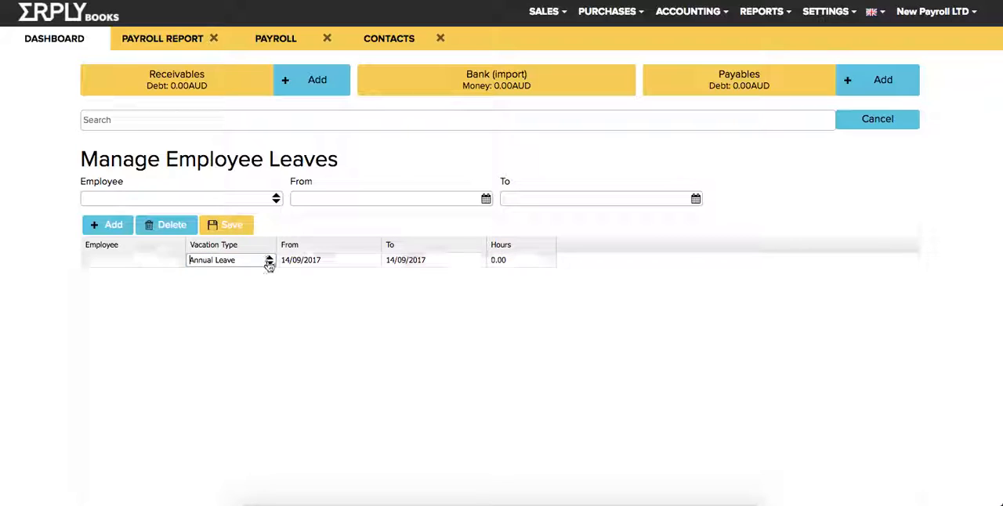
{"action": "left_click", "coordinate": [269, 260]}
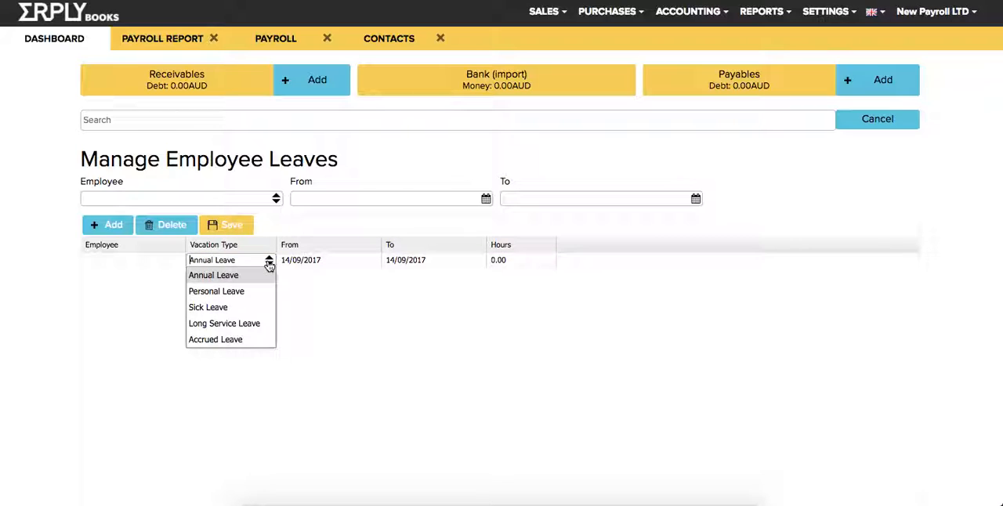
{"action": "left_click", "coordinate": [227, 340]}
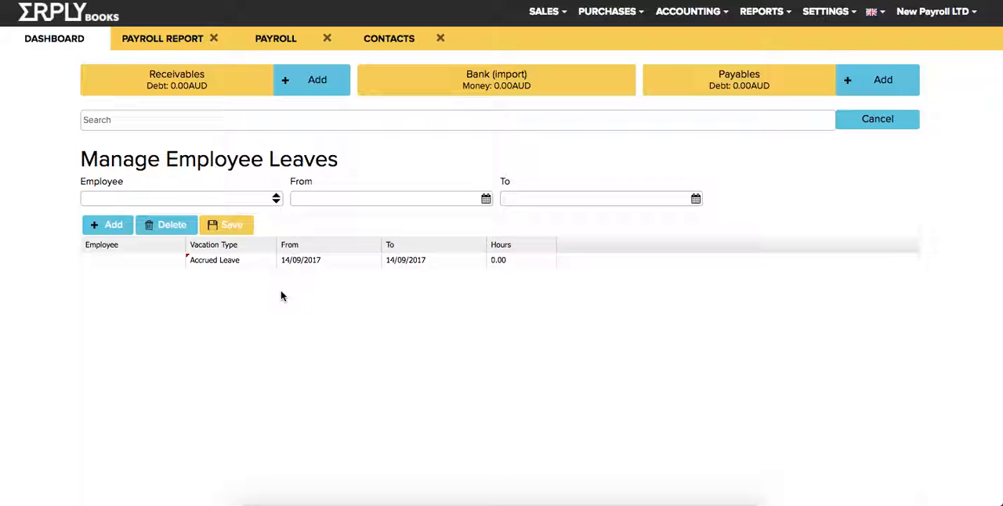
Assign the accrued leave entry to the first employee, set its hours to 50 and save it.
{"action": "left_click", "coordinate": [168, 262]}
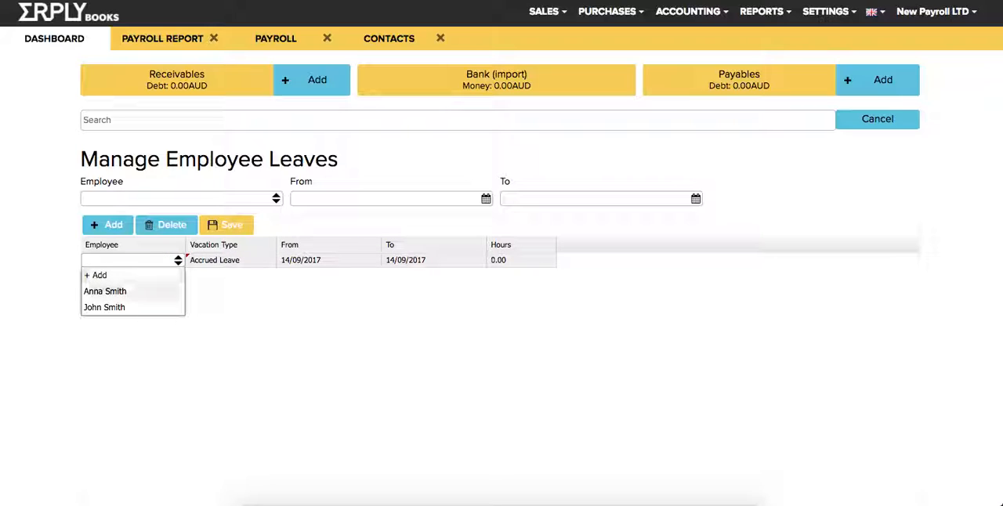
{"action": "left_click", "coordinate": [118, 291]}
{"action": "left_click", "coordinate": [228, 220]}
{"action": "left_click", "coordinate": [329, 220]}
{"action": "left_click", "coordinate": [521, 221]}
{"action": "type", "text": "5"}
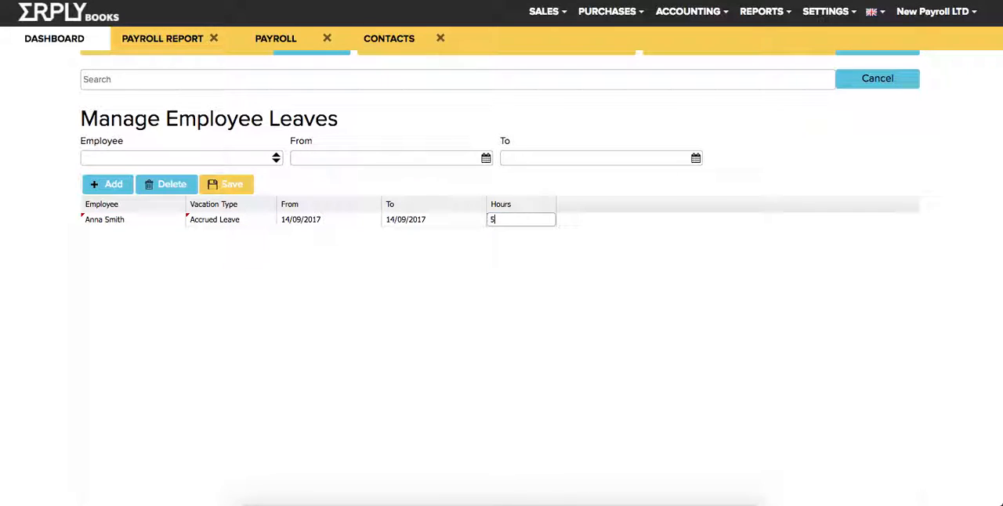
{"action": "key", "text": "Return"}
{"action": "scroll", "coordinate": [119, 315], "scroll_direction": "up", "scroll_amount": 2}
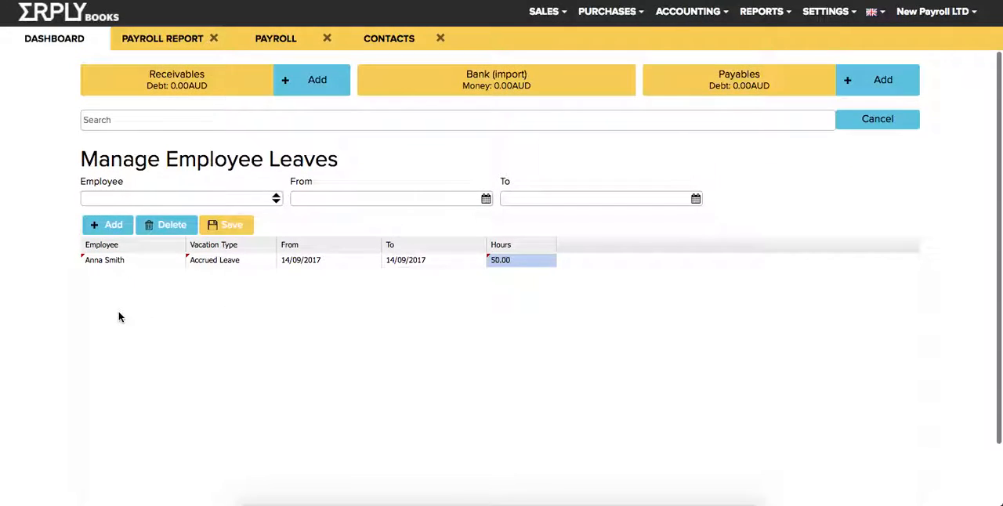
{"action": "left_click", "coordinate": [209, 269]}
{"action": "left_click", "coordinate": [213, 225]}
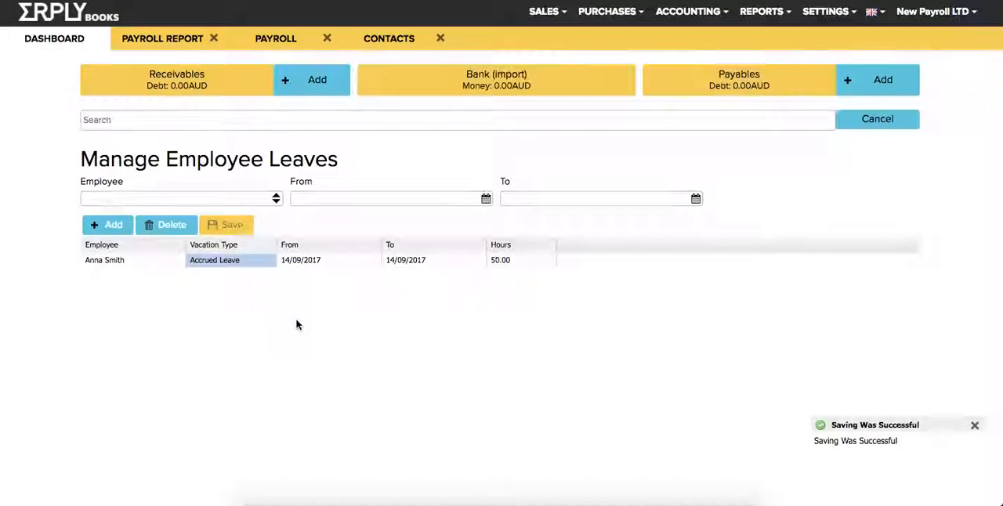
Refresh the payroll report and examine the first employee's accrued leave and available vacation columns.
{"action": "left_click", "coordinate": [188, 39]}
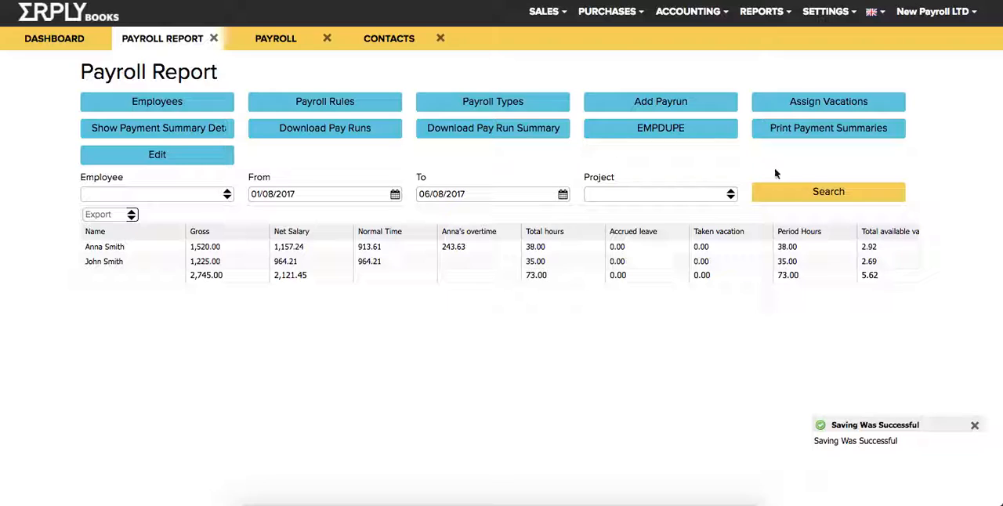
{"action": "left_click", "coordinate": [804, 190]}
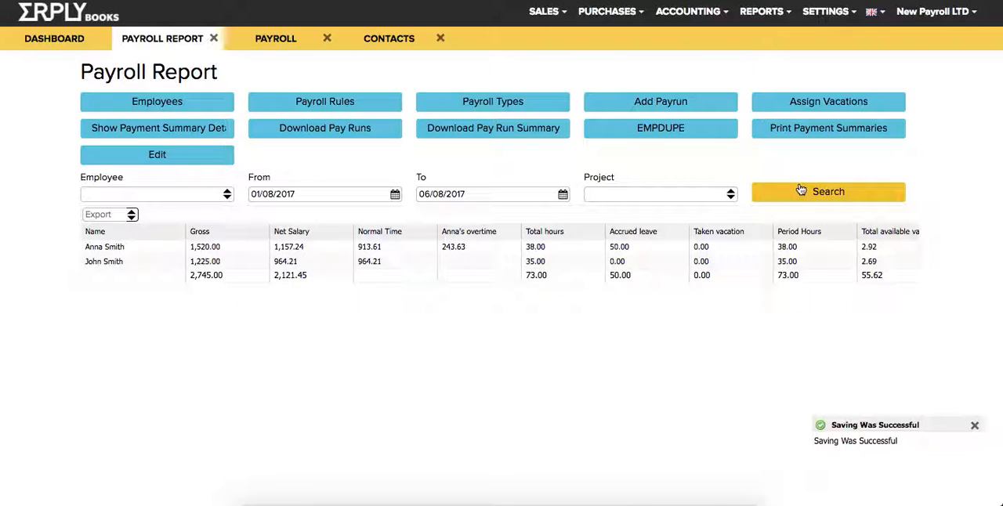
{"action": "left_click", "coordinate": [638, 247]}
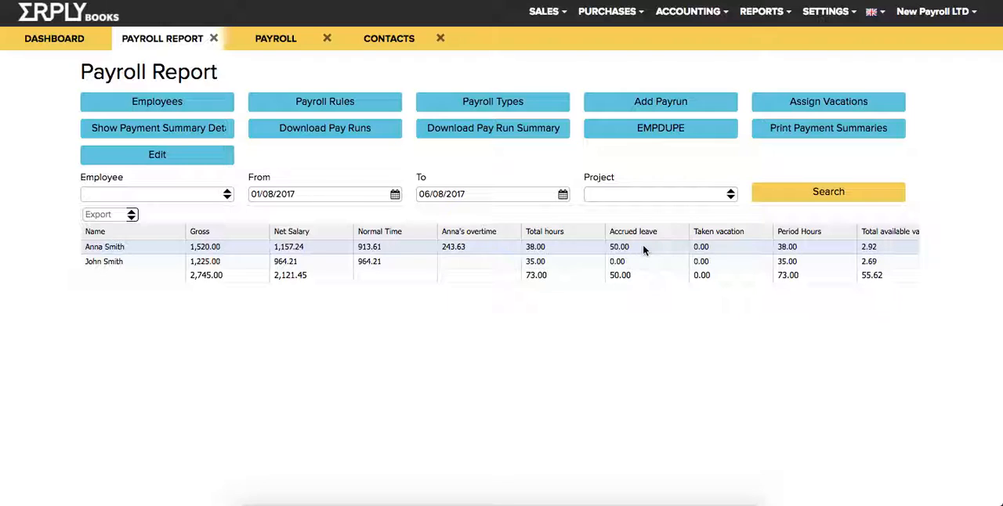
{"action": "scroll", "coordinate": [644, 249], "scroll_direction": "right", "scroll_amount": 3}
{"action": "scroll", "coordinate": [643, 249], "scroll_direction": "left", "scroll_amount": 3}
{"action": "scroll", "coordinate": [642, 249], "scroll_direction": "right", "scroll_amount": 3}
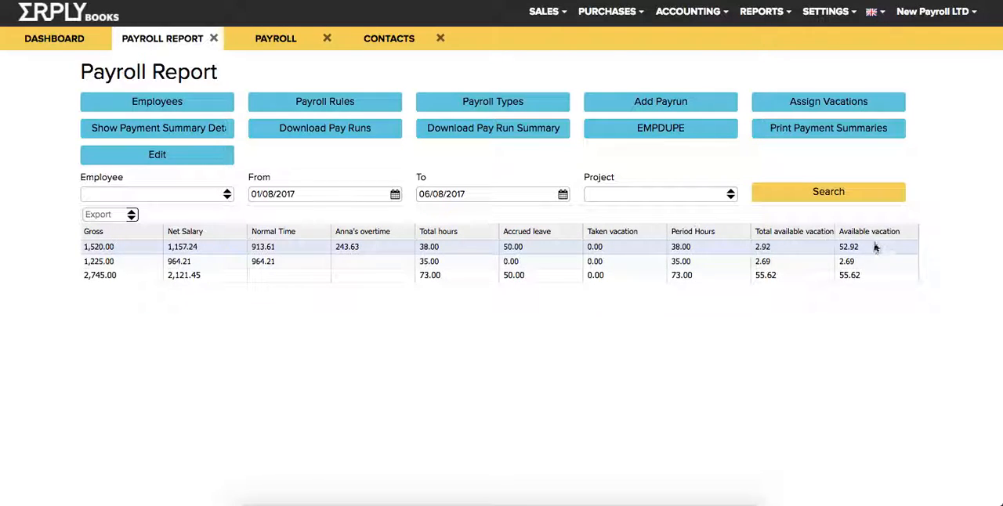
{"action": "scroll", "coordinate": [629, 251], "scroll_direction": "left", "scroll_amount": 3}
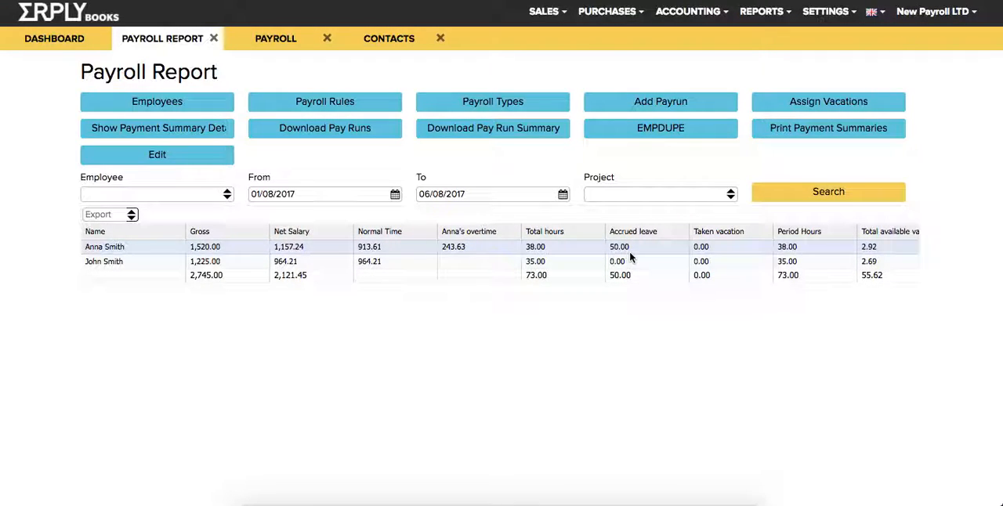